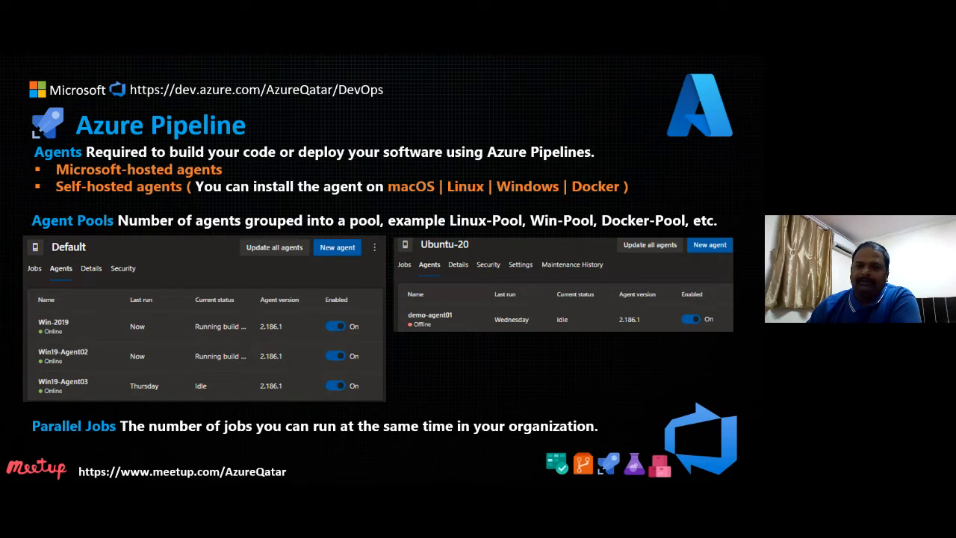
Step: Advance past the extensions slide to Setup Demo and Q & A, then drag Chrome onscreen
key("Right")
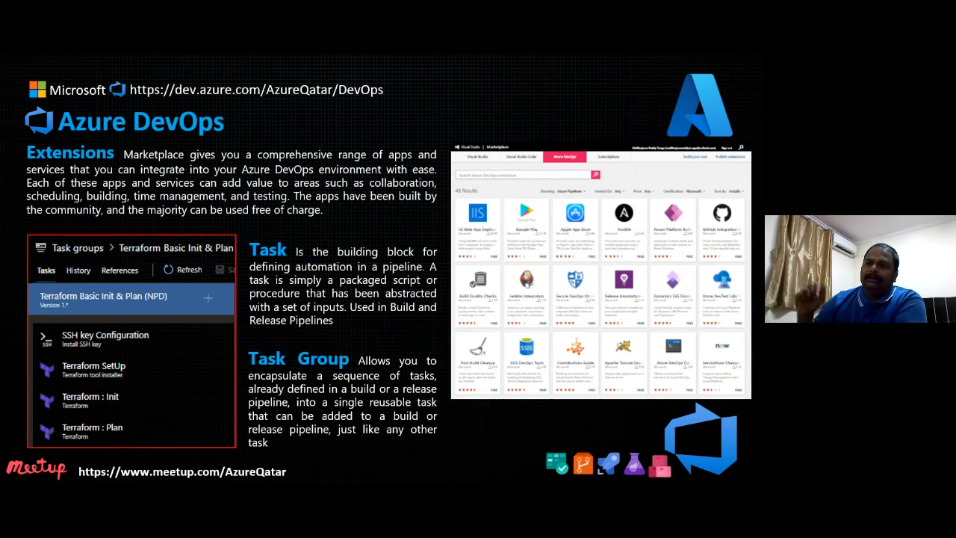
key("Right")
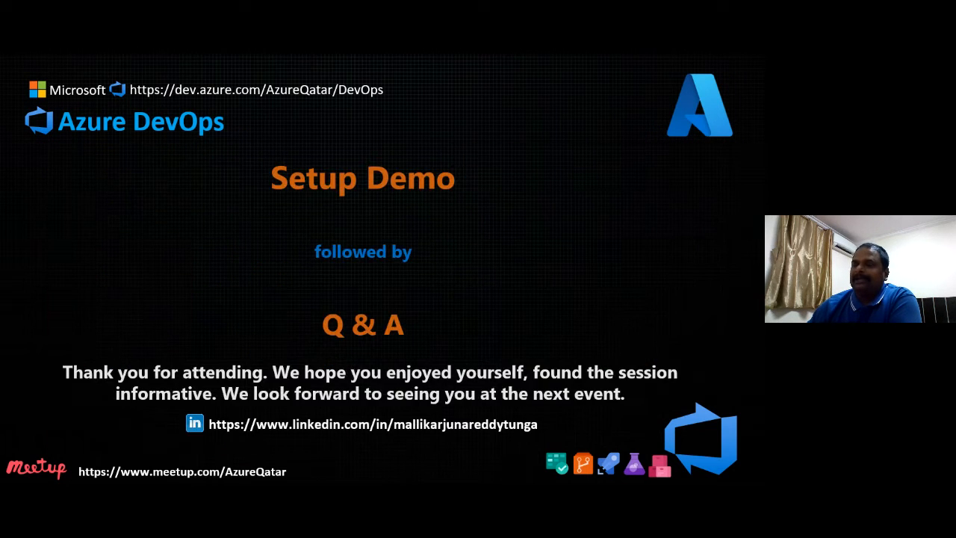
key("Left")
key("Right")
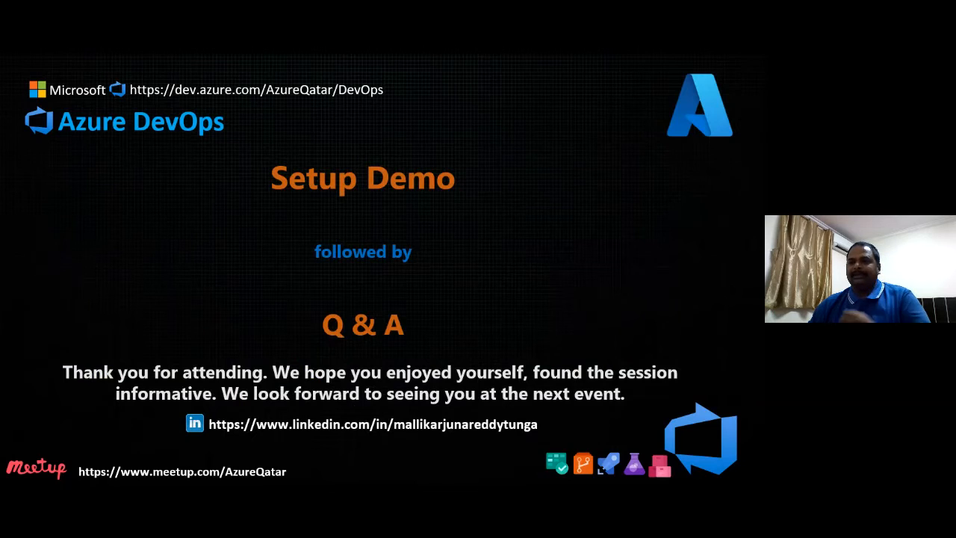
key("Left")
key("Right")
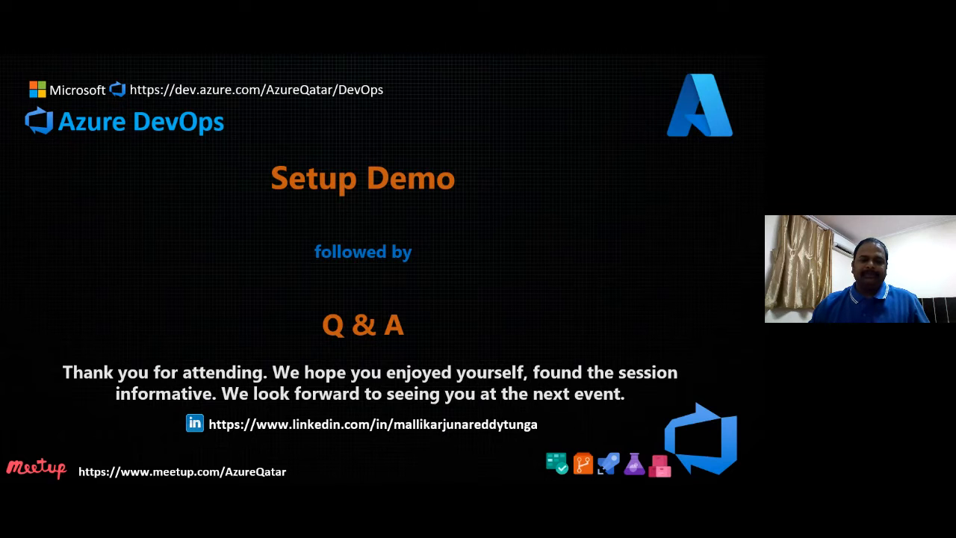
left_click_drag(1, 36, 398, 81)
Step: Maximize Chrome, go to Azure portal home, and open the Azure DevOps organizations tile
left_click(598, 80)
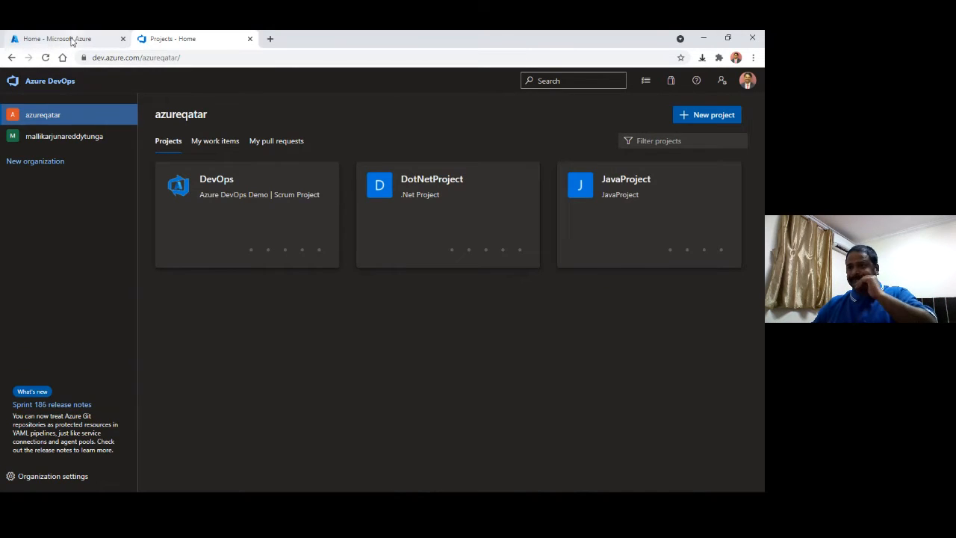
left_click(73, 39)
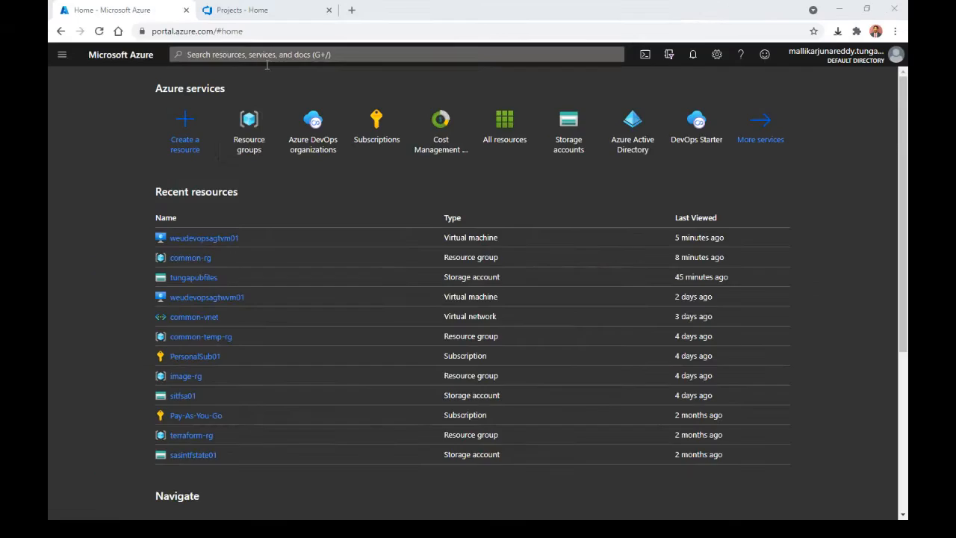
mouse_move(252, 145)
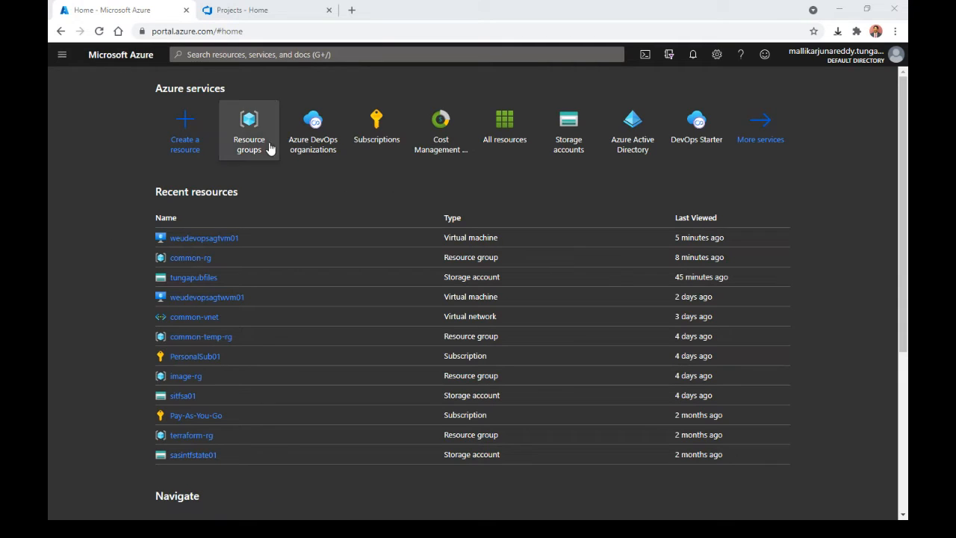
left_click(271, 53)
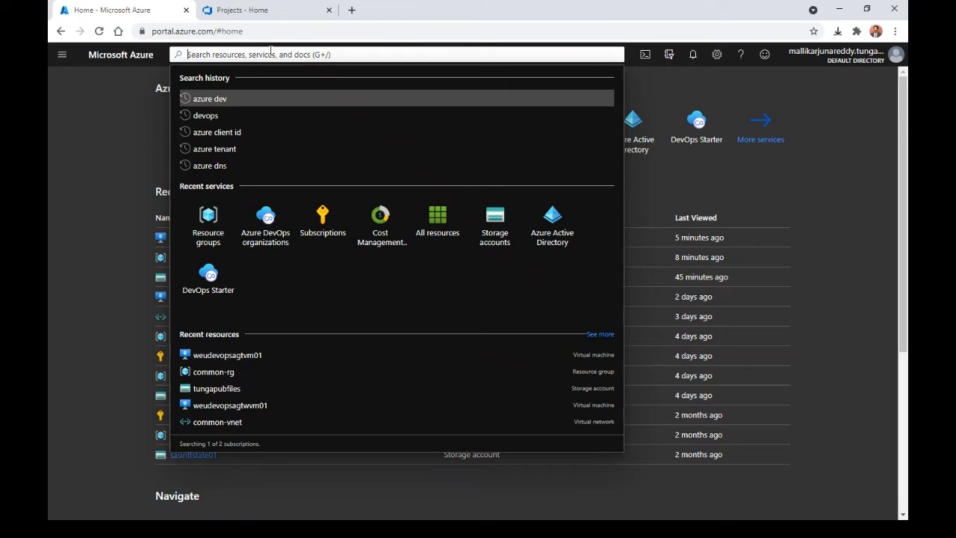
type("Azure D")
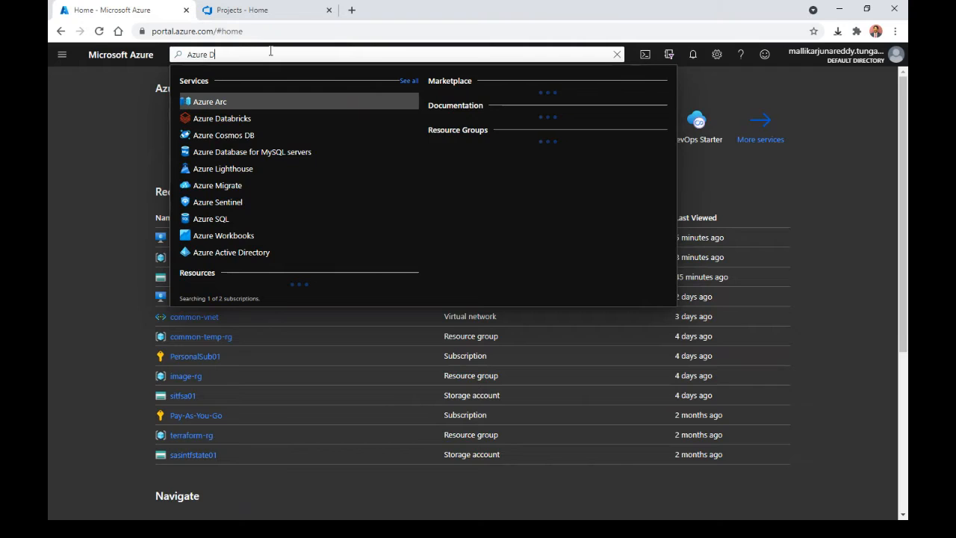
type("ev")
key("Escape")
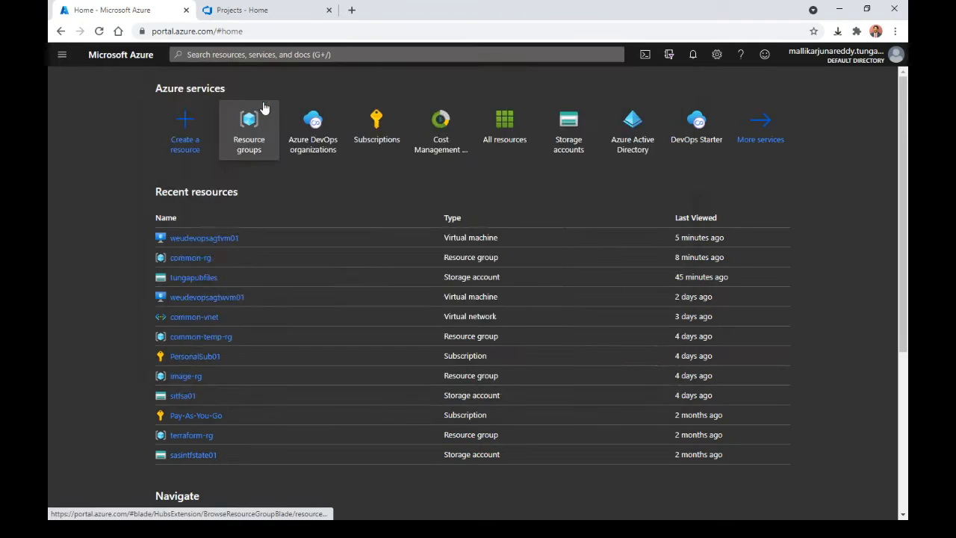
left_click(263, 109)
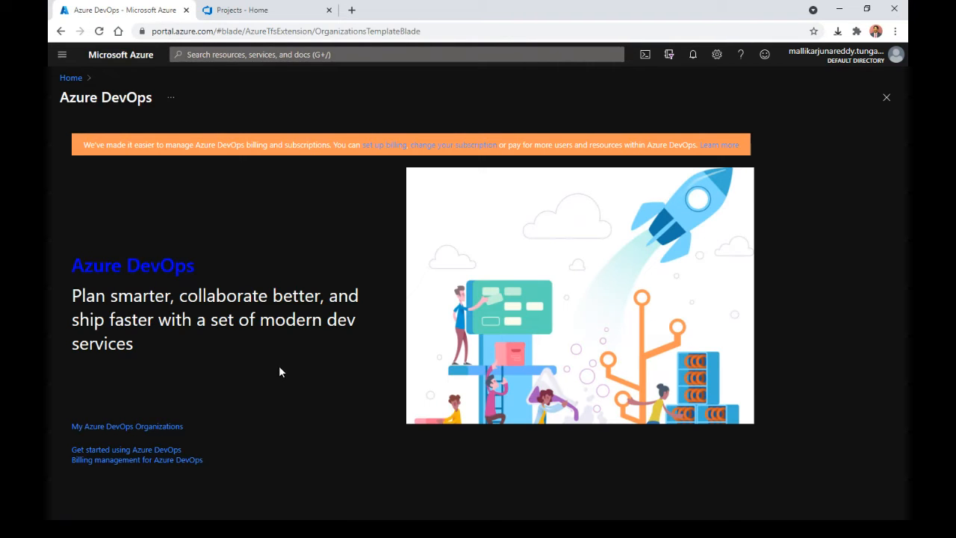
Step: Open My Azure DevOps Organizations to list azureqatar's DotNetProject, JavaProject and DevOps
left_click(136, 427)
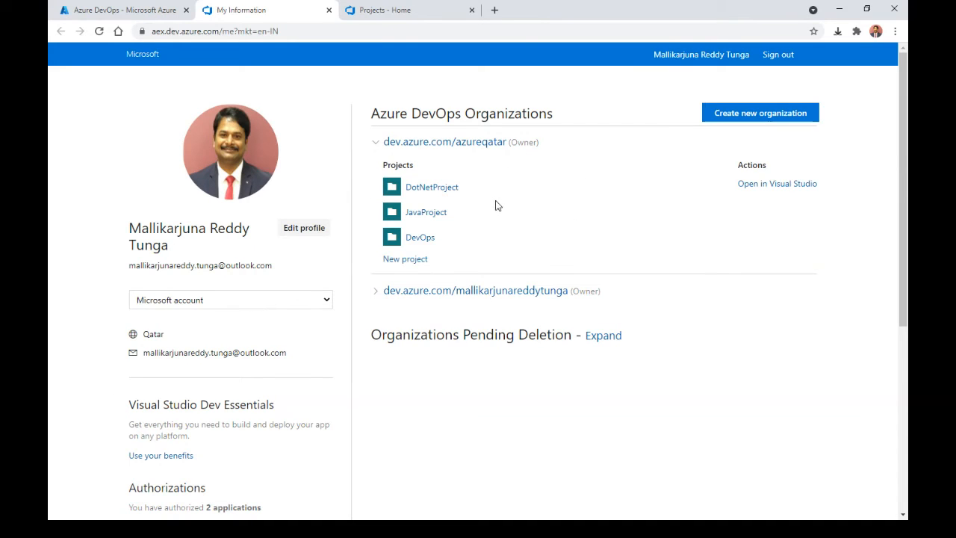
Step: Start a new organization signup, accept the terms, browse the regions, then return to azureqatar
left_click(777, 118)
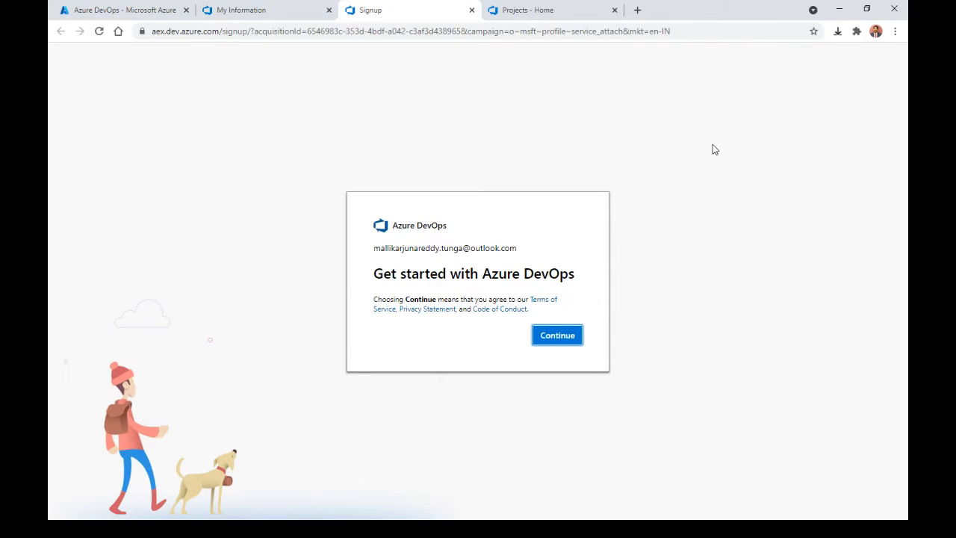
left_click(527, 323)
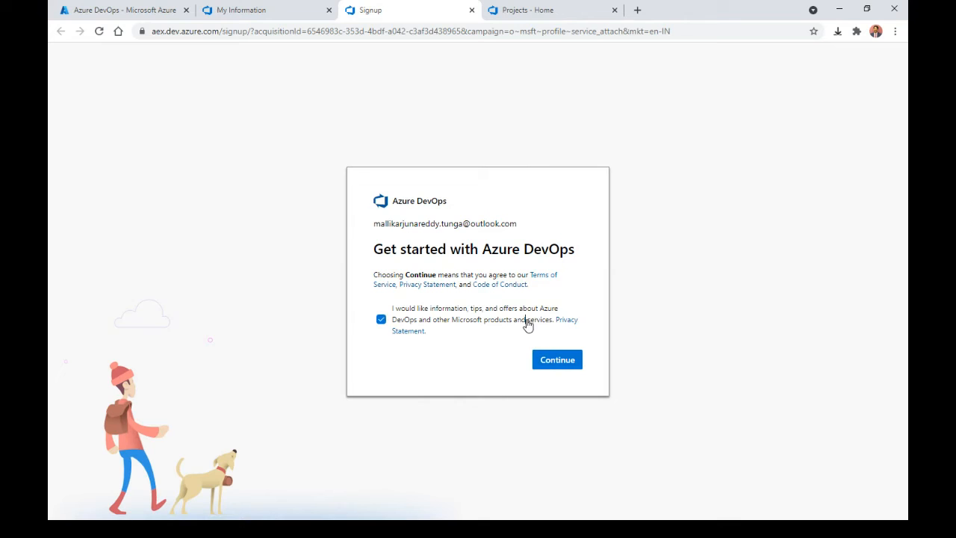
left_click(560, 363)
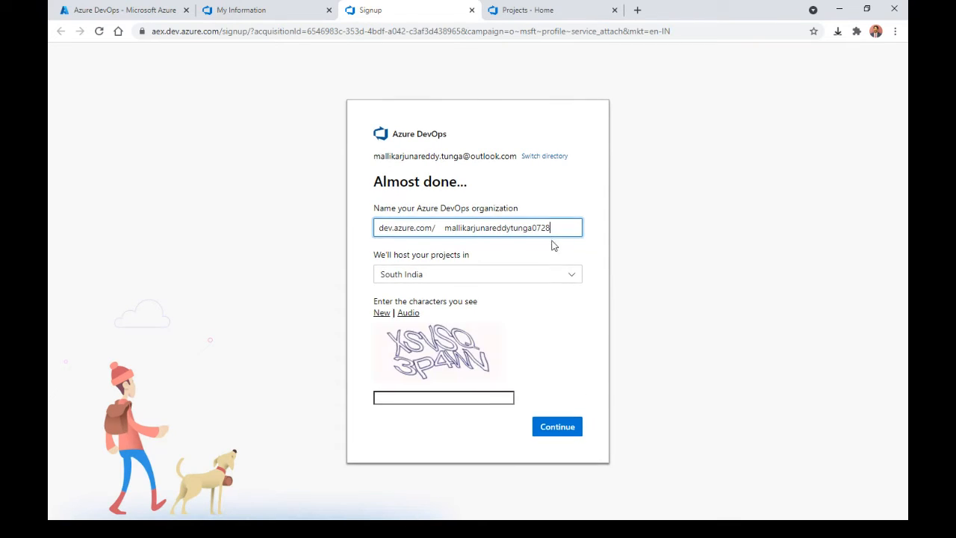
left_click(574, 277)
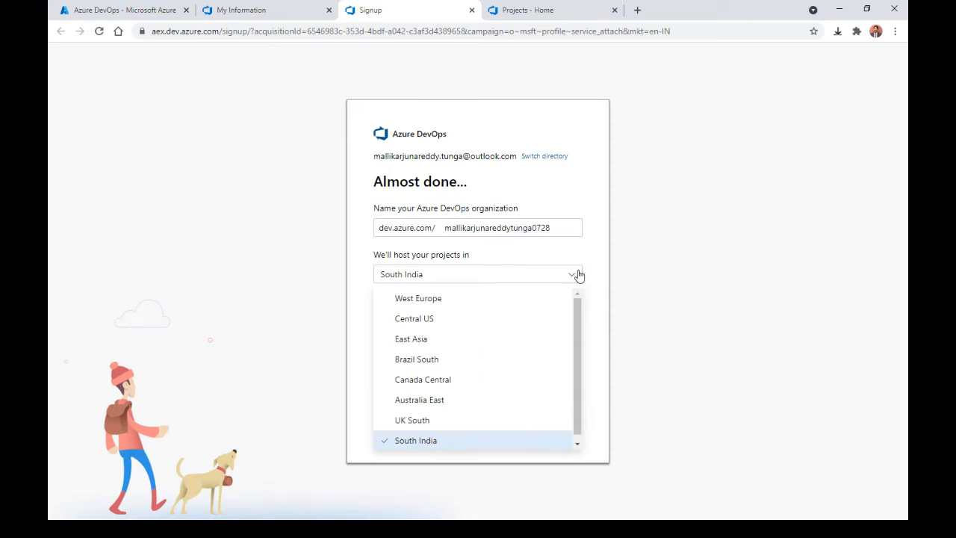
scroll(583, 317, "down", 1)
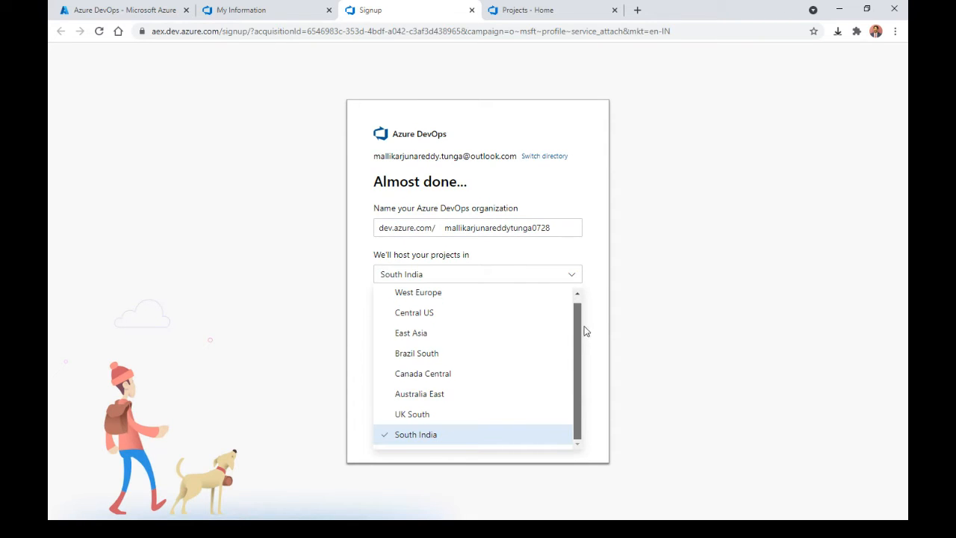
scroll(583, 331, "up", 1)
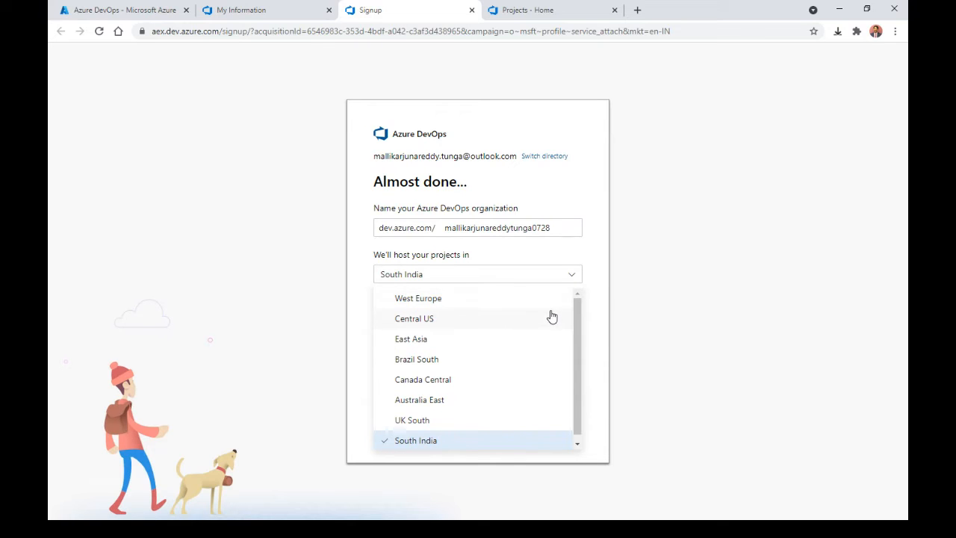
left_click(261, 11)
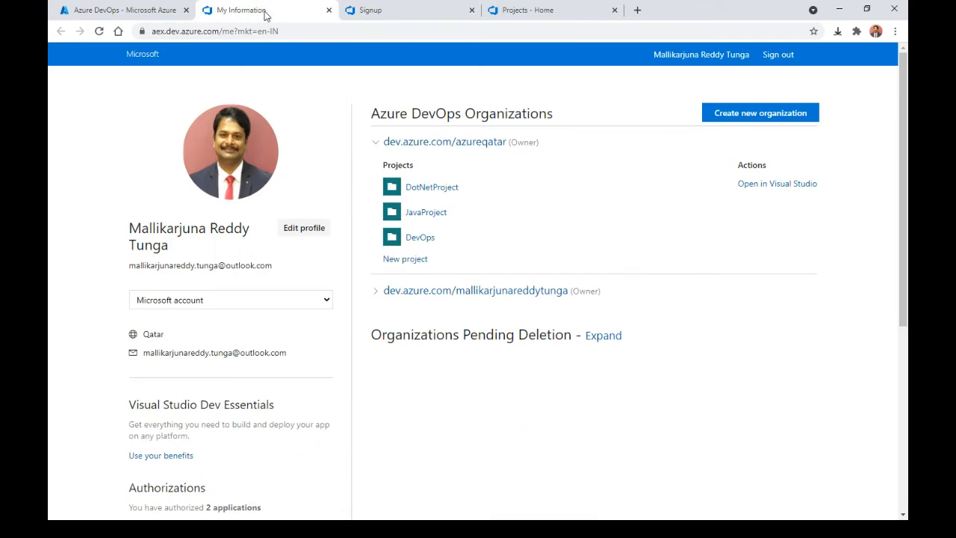
left_click(546, 14)
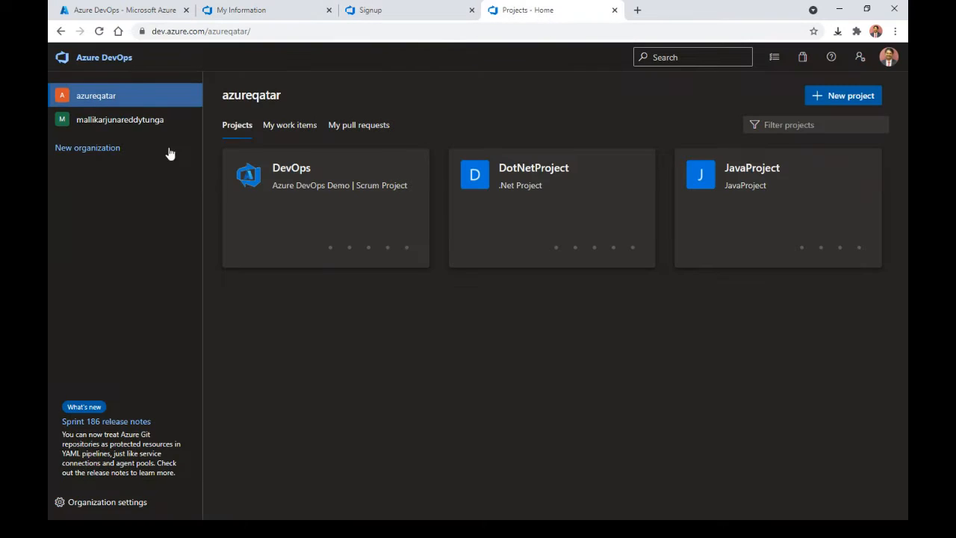
Step: Open the DevOps project wiki's Pricing page and follow its Azure DevOps pricing link
left_click(309, 198)
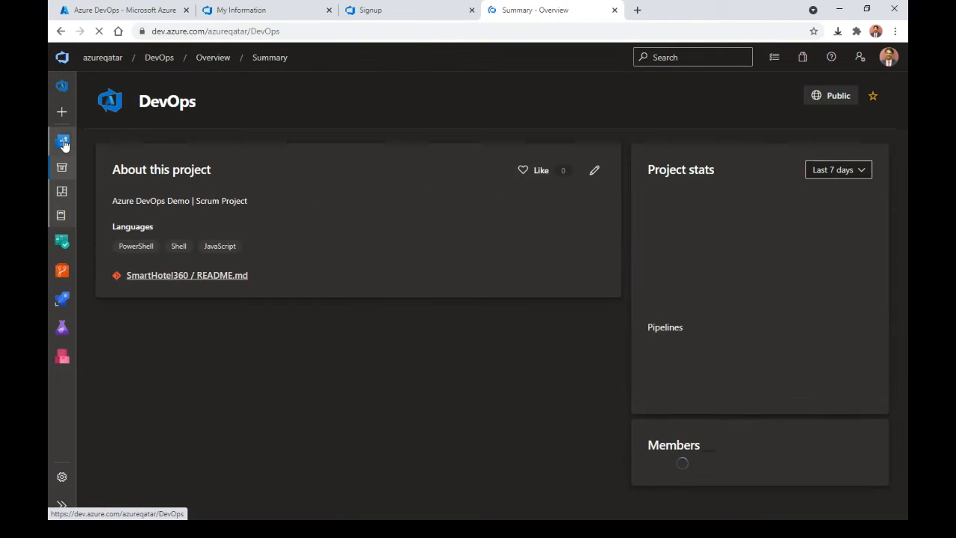
left_click(64, 218)
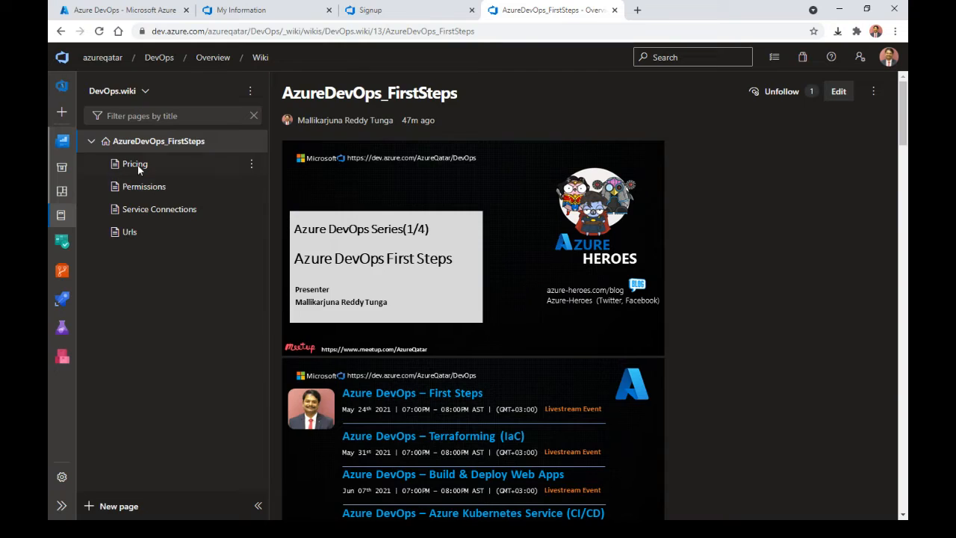
left_click(138, 166)
left_click(417, 169)
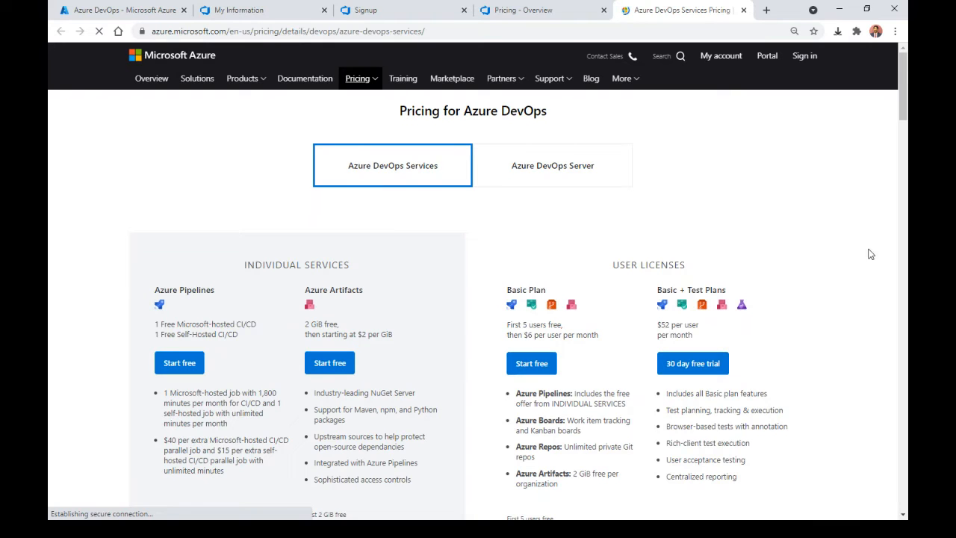
Step: Scroll the pricing page and highlight the Basic Plan's 'First 5 users free' note
mouse_move(902, 83)
left_mouse_down()
mouse_move(900, 100)
mouse_move(905, 92)
left_mouse_up()
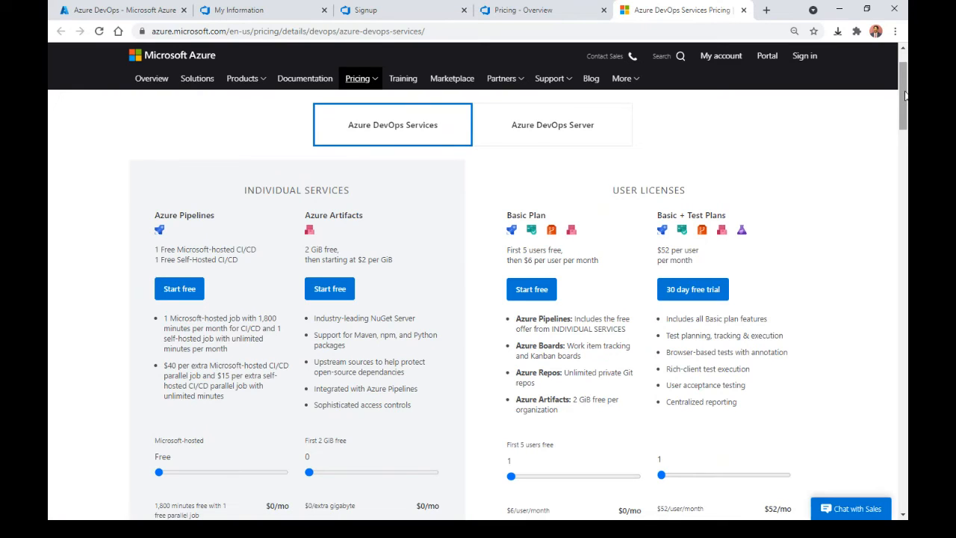
left_click_drag(904, 95, 904, 101)
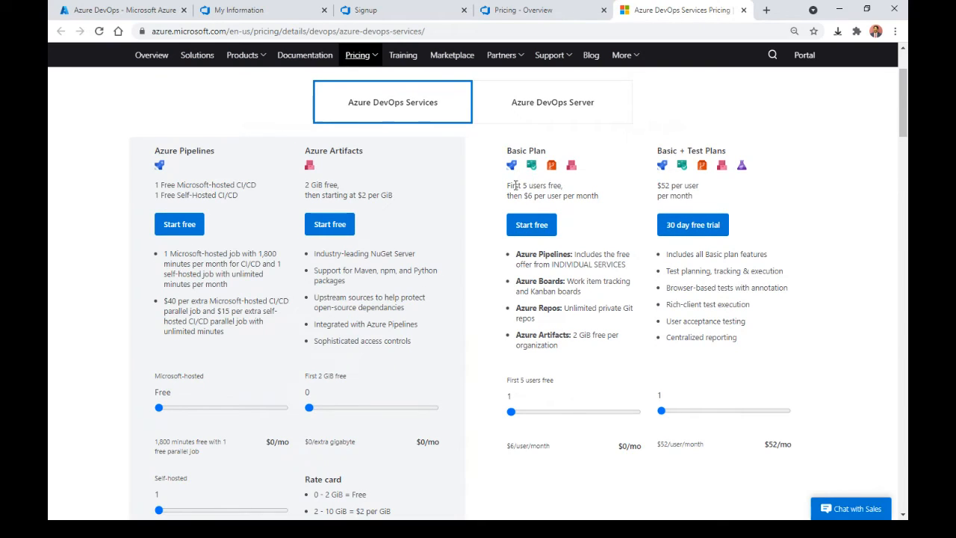
left_click_drag(506, 185, 564, 185)
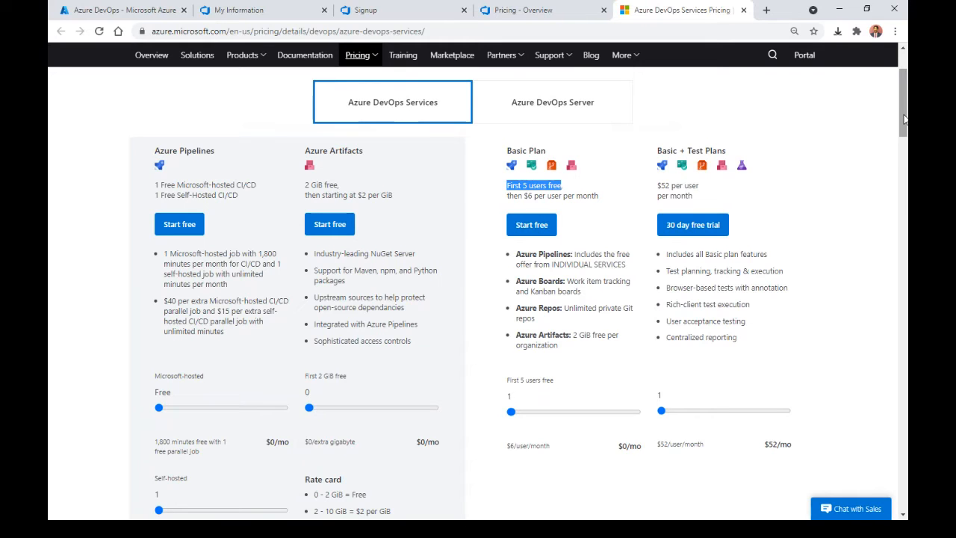
left_click_drag(903, 119, 901, 132)
scroll(899, 127, "up", 3)
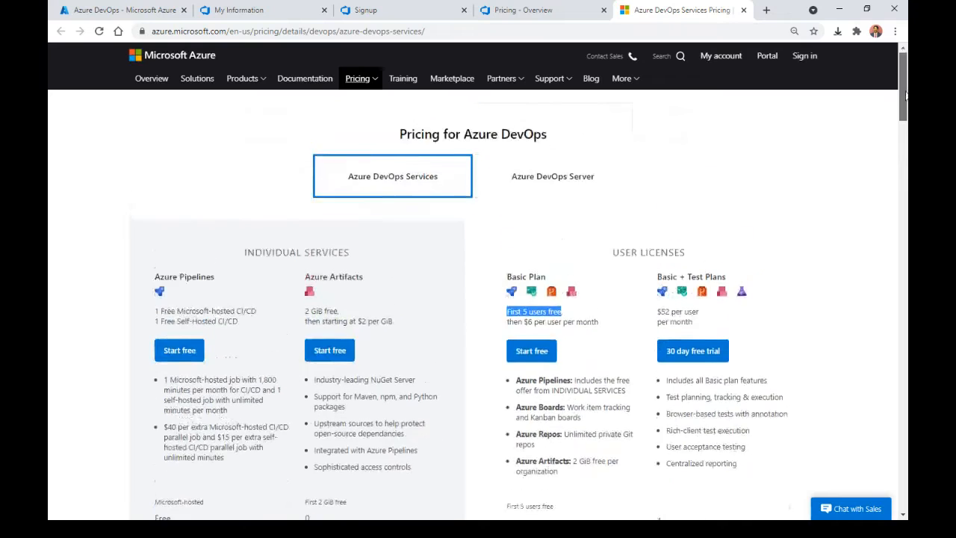
Step: Name the new organization DemoQatar after the first attempted name proved taken
left_click(385, 10)
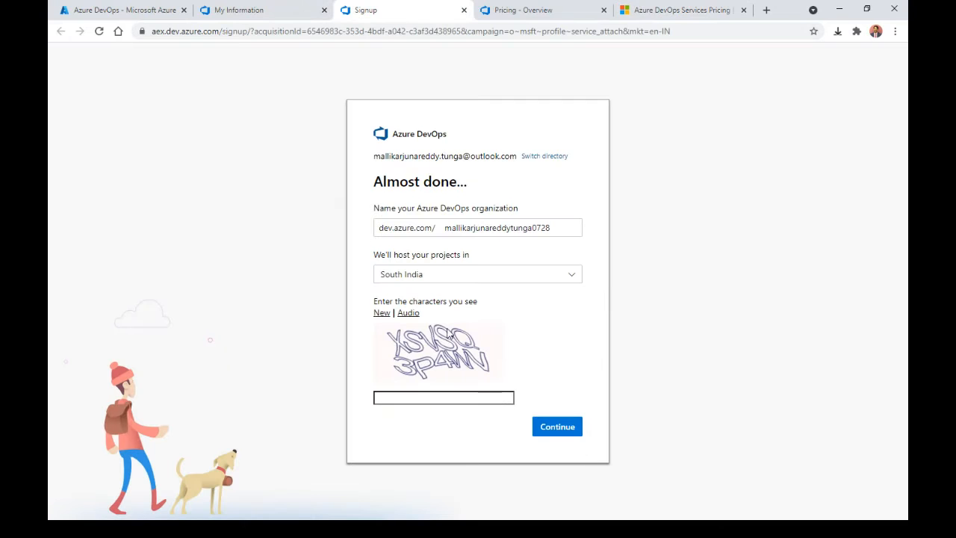
left_click_drag(444, 228, 580, 229)
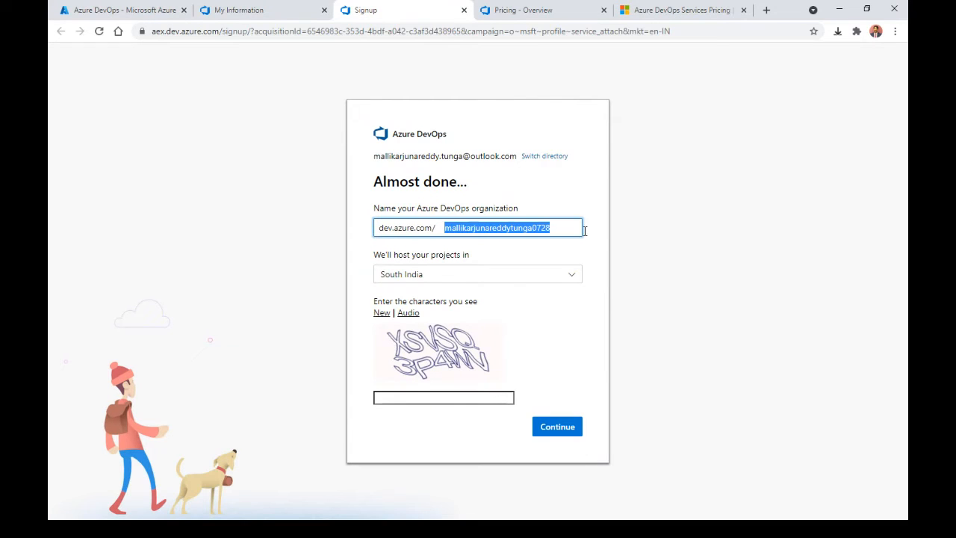
type("Deo")
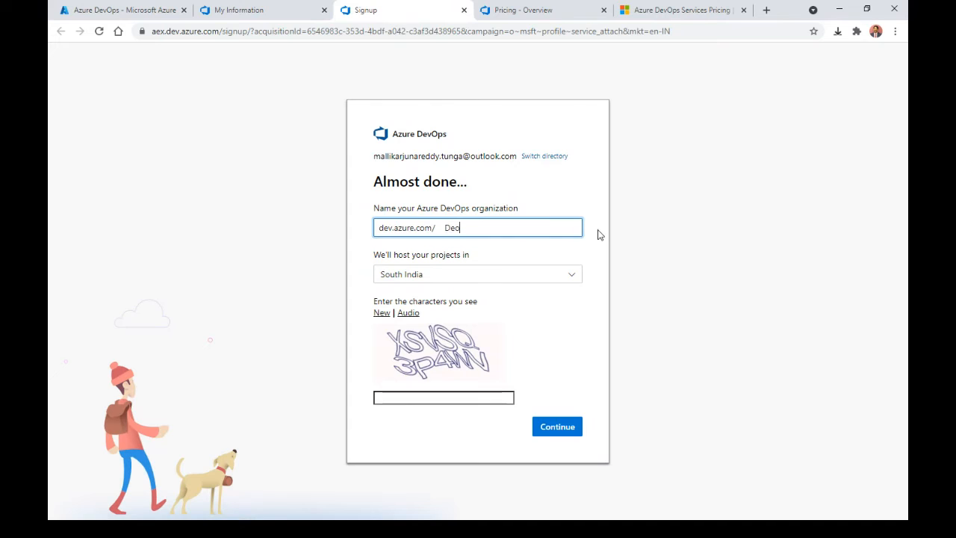
key("BackSpace")
type("mo")
type("Azur")
type("eDevAZS")
type("Ops")
left_click(492, 266)
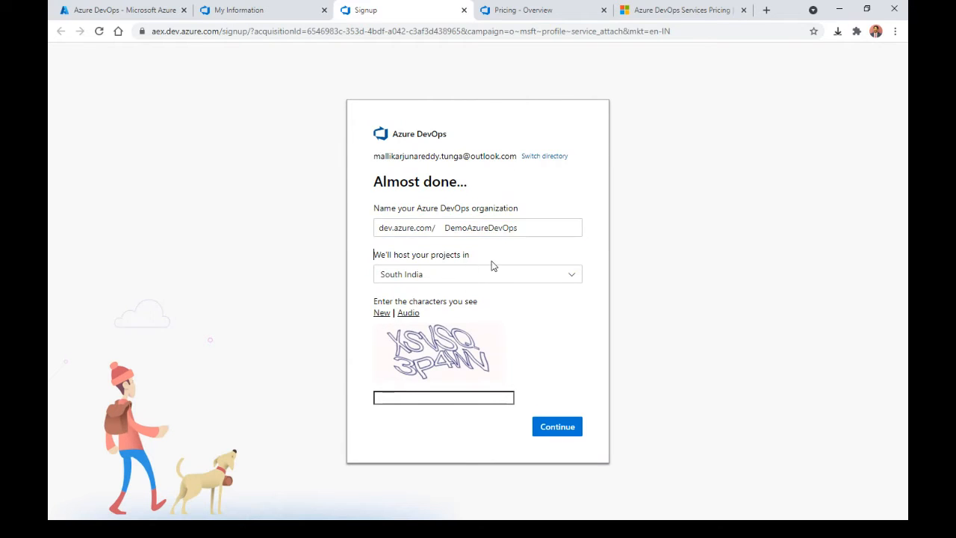
left_click(532, 216)
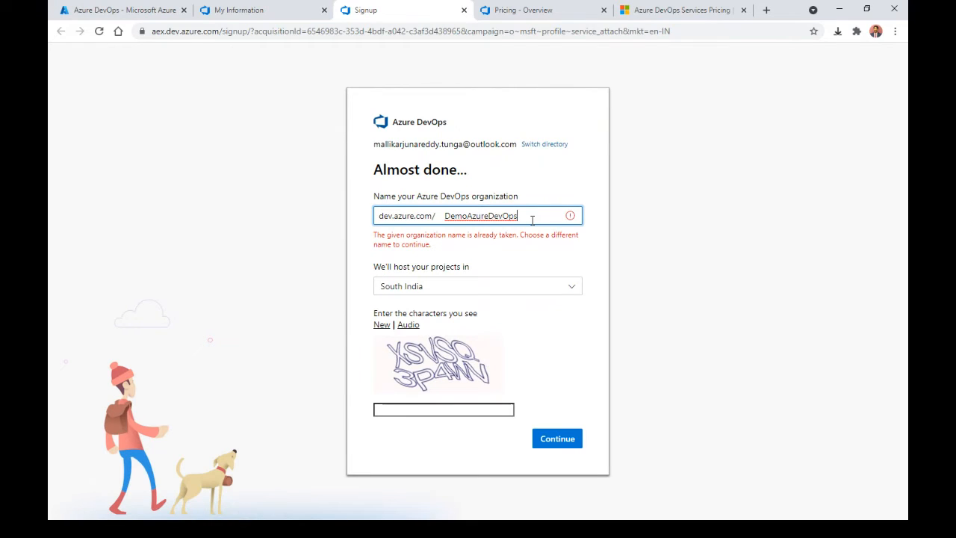
key("BackSpace")
key("BackSpace")
key("BackSpace")
key("BackSpace")
key("BackSpace")
key("BackSpace")
key("BackSpace")
key("BackSpace")
key("BackSpace")
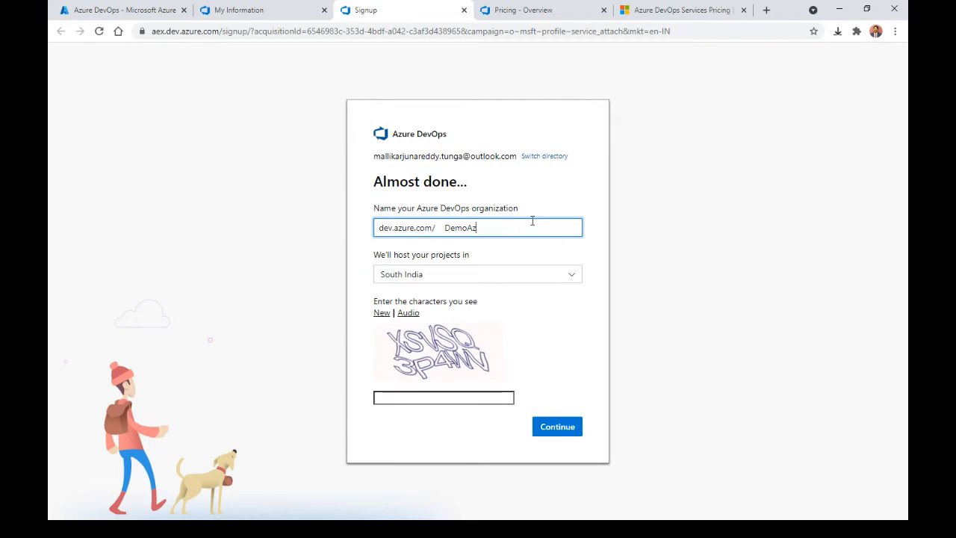
key("BackSpace")
key("BackSpace")
type("Qatar")
Step: Host the projects in West Europe, enter the verification characters, and submit
left_click(539, 273)
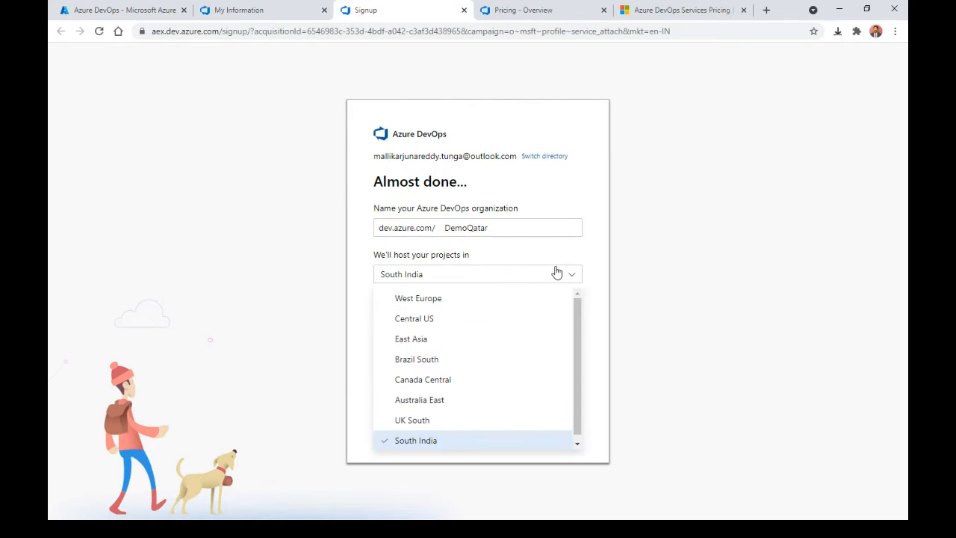
left_click(431, 319)
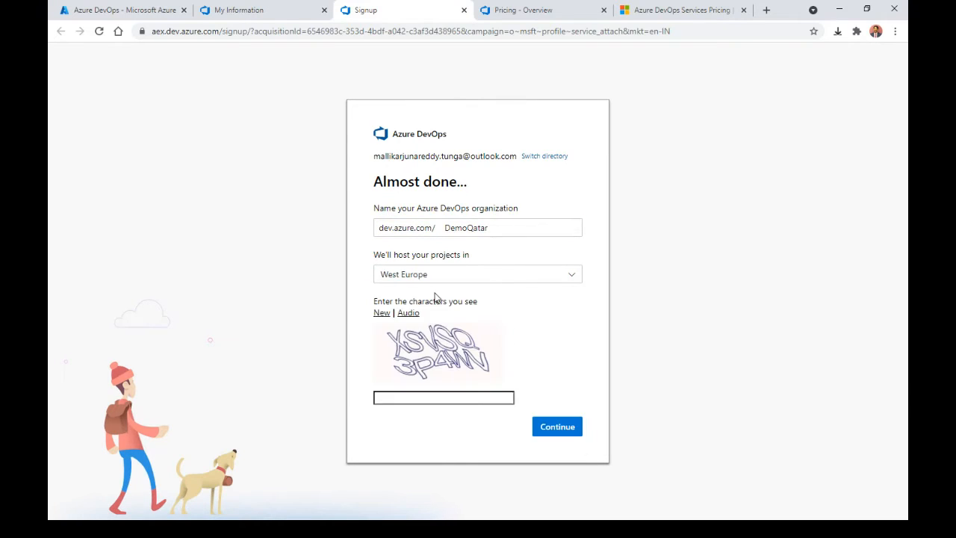
left_click(420, 397)
type("XS")
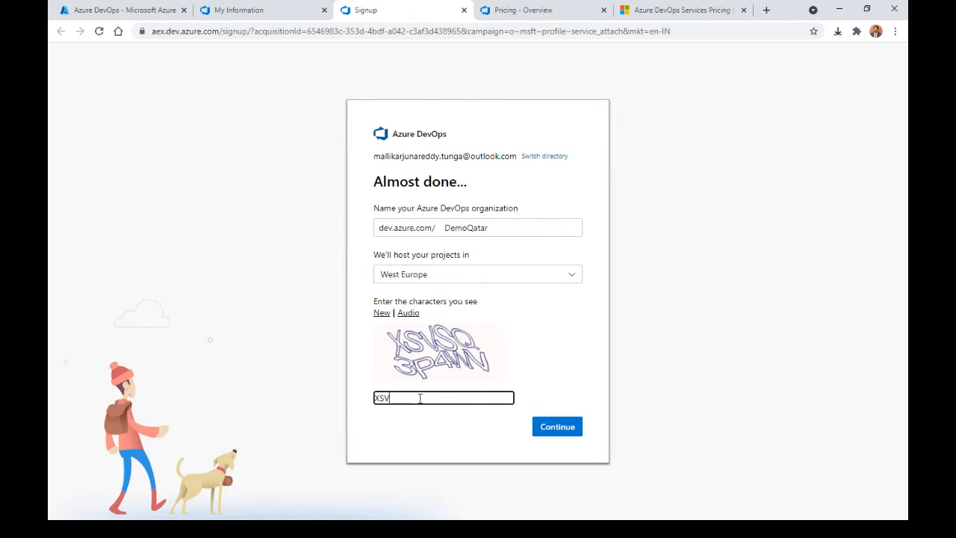
type("VSQ3P4WV")
left_click(555, 428)
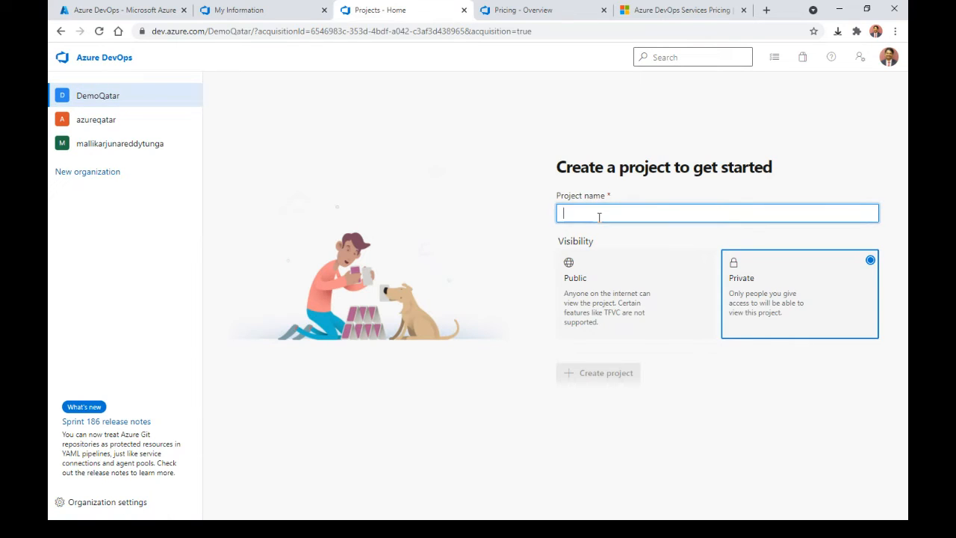
Step: Name the project FirstProject, keep Private visibility, create it, and open Project settings
type("Firs")
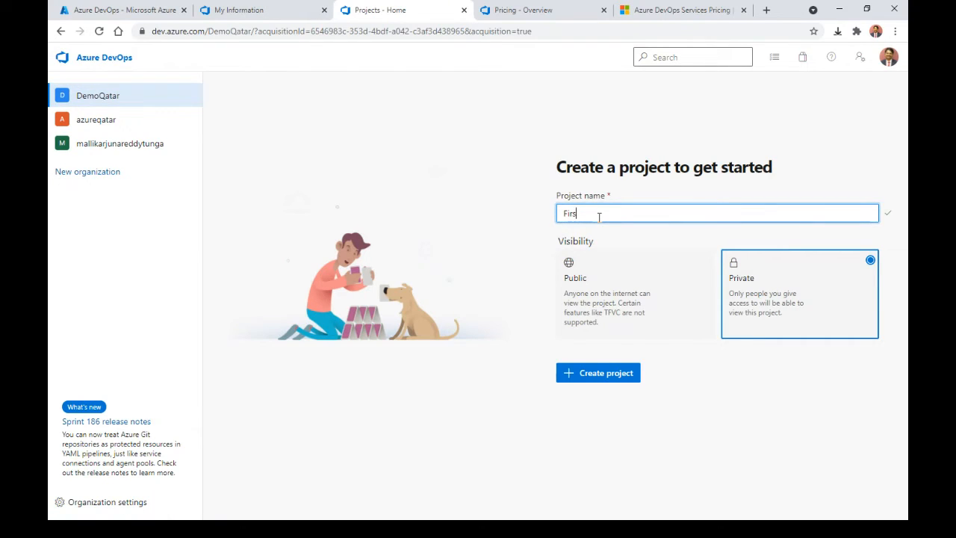
type("att Project")
left_click(736, 260)
left_click(604, 375)
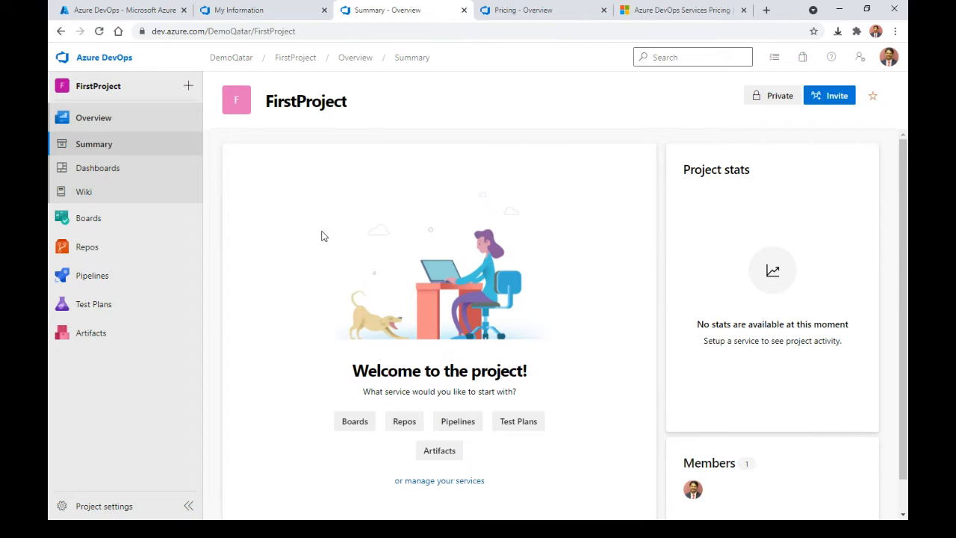
left_click(107, 515)
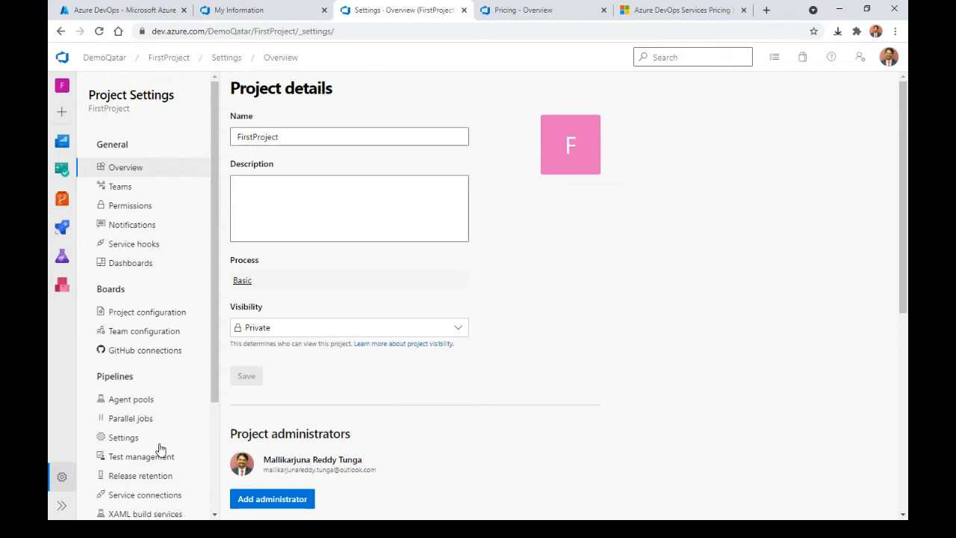
Step: Open Service connections under Pipelines and read the wiki page on service connections
left_click(187, 498)
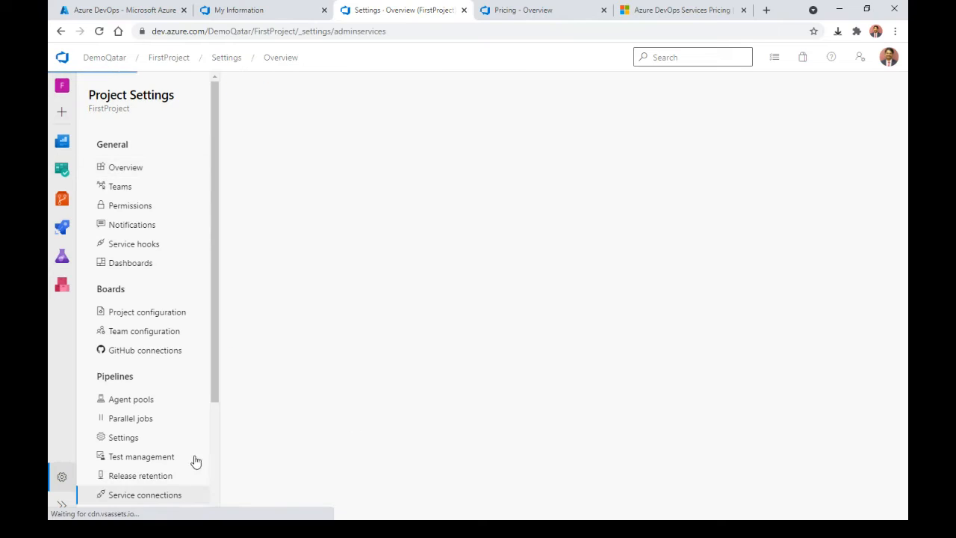
left_click(517, 17)
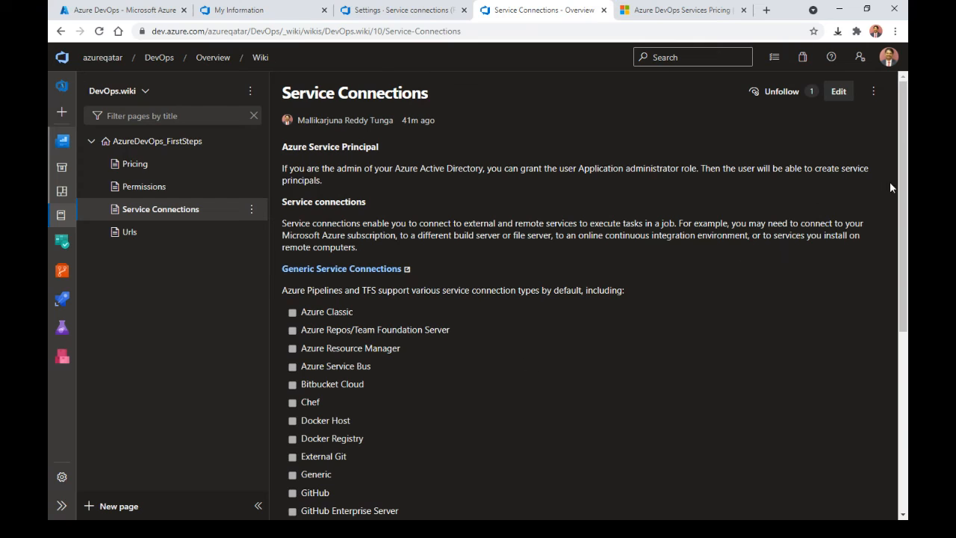
left_click_drag(903, 195, 907, 221)
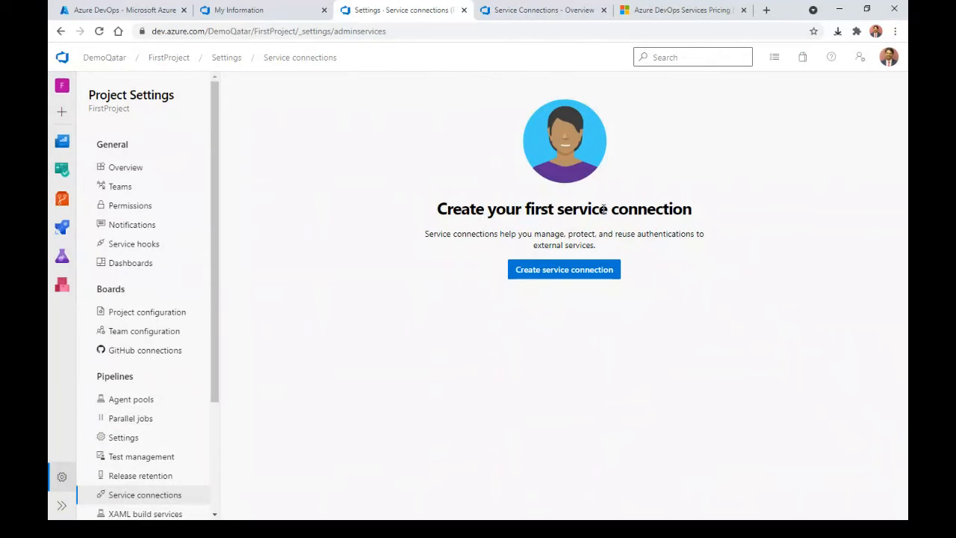
Step: Start a service connection using Azure Resource Manager with Service principal (automatic) authentication
left_click(582, 276)
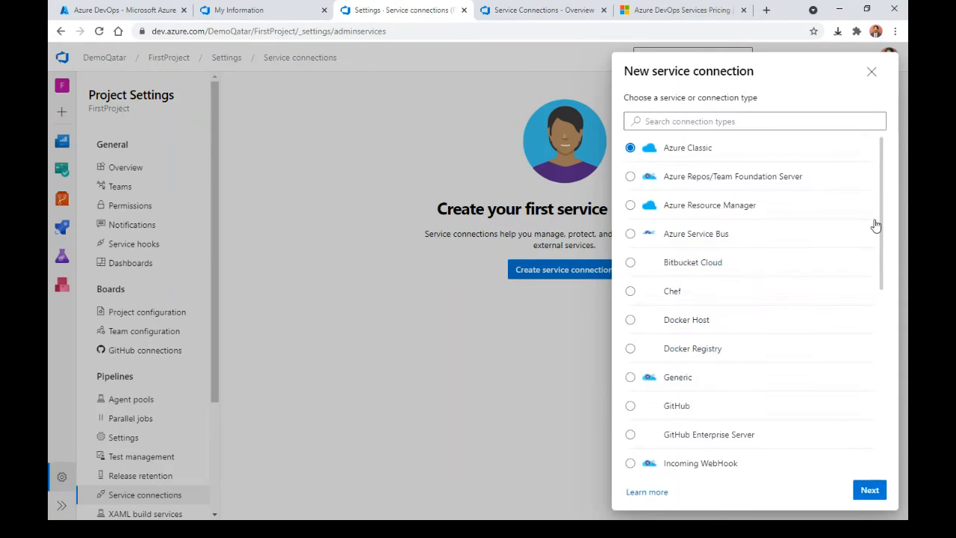
left_click(870, 491)
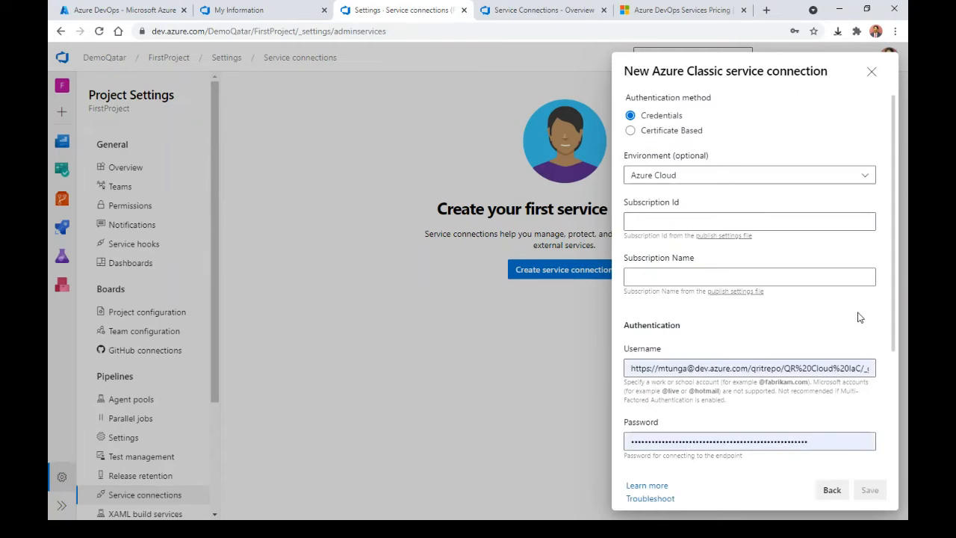
left_click(832, 491)
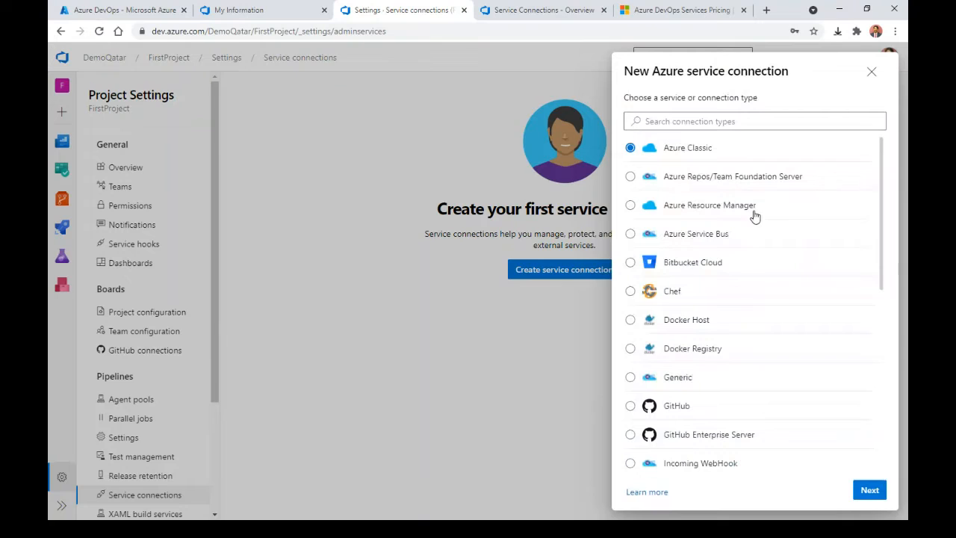
left_click(752, 208)
left_click(867, 491)
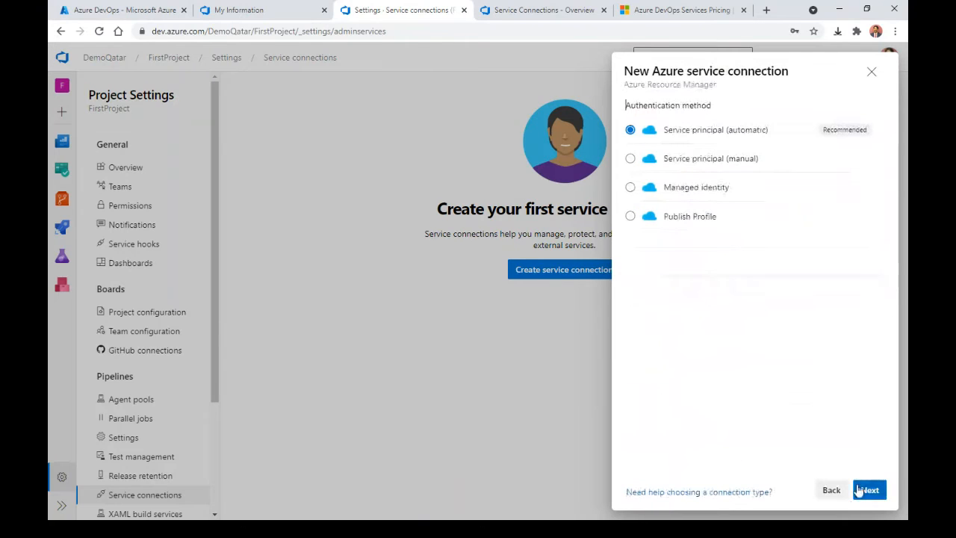
left_click(861, 489)
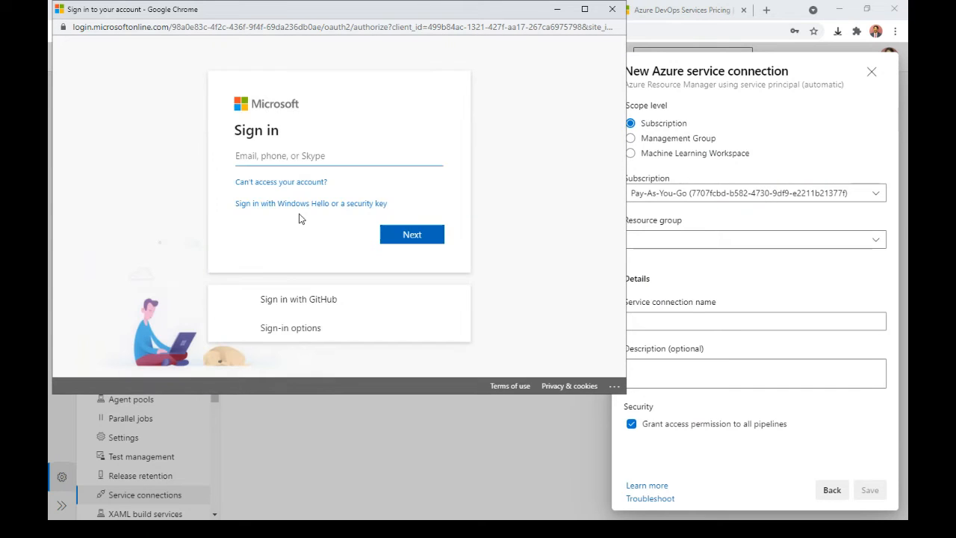
Step: Replace the autofilled e-mail with the account's e-mail address and submit the Microsoft sign-in
left_click_drag(360, 159, 133, 129)
key("BackSpace")
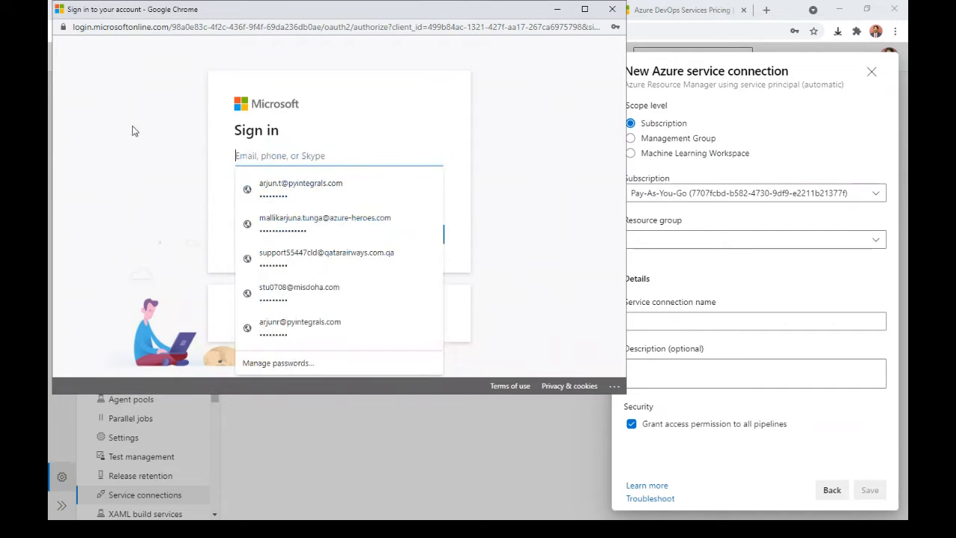
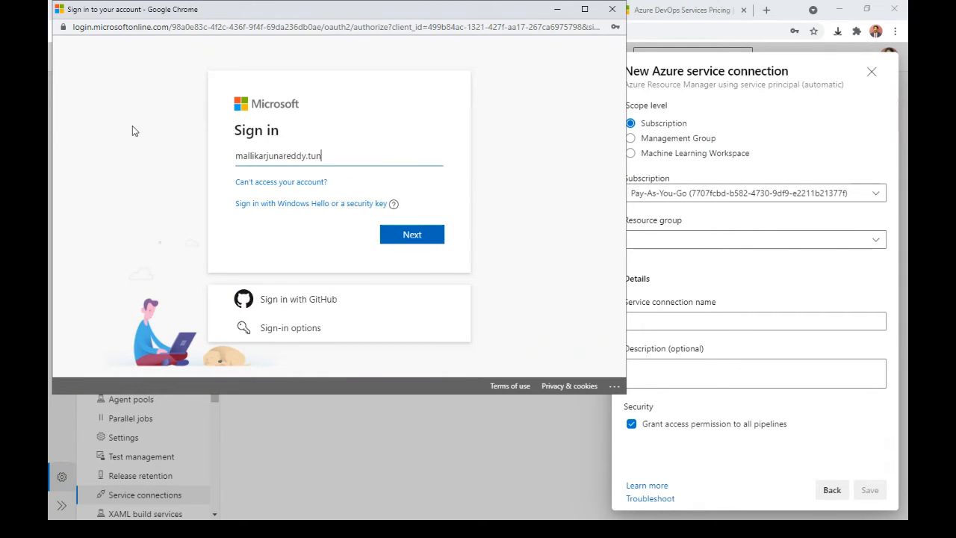
key("Return")
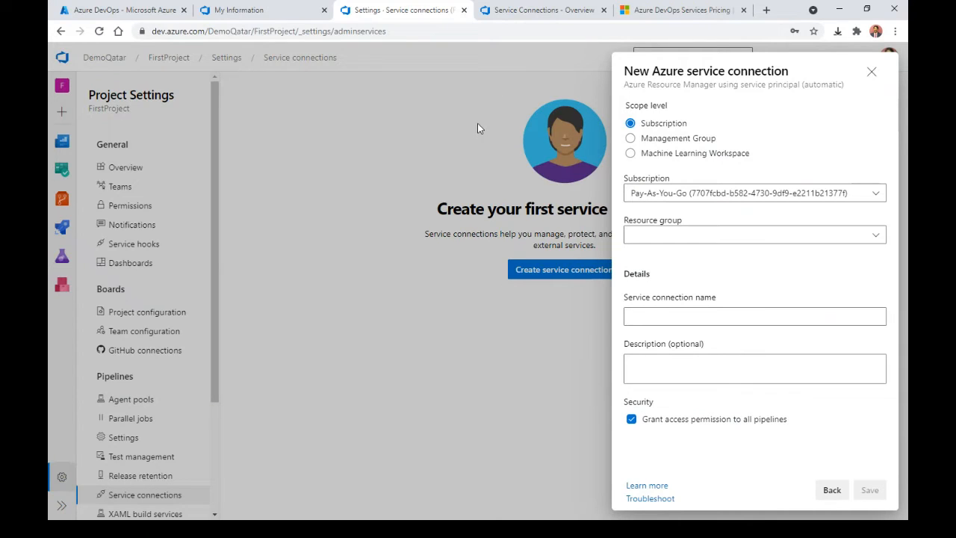
Step: Save service connection demo-svc01 on PersonalSub01, keeping access granted to all pipelines
left_click(840, 193)
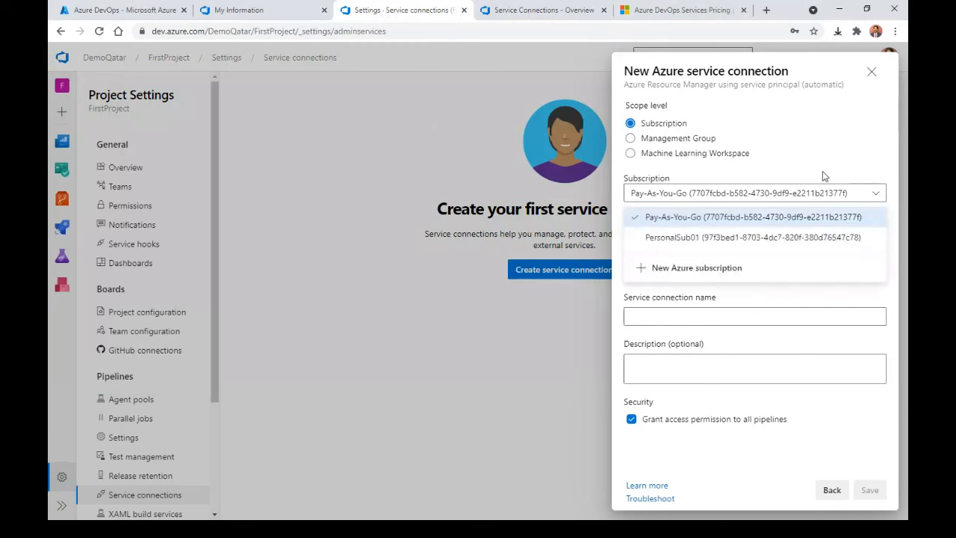
left_click(777, 237)
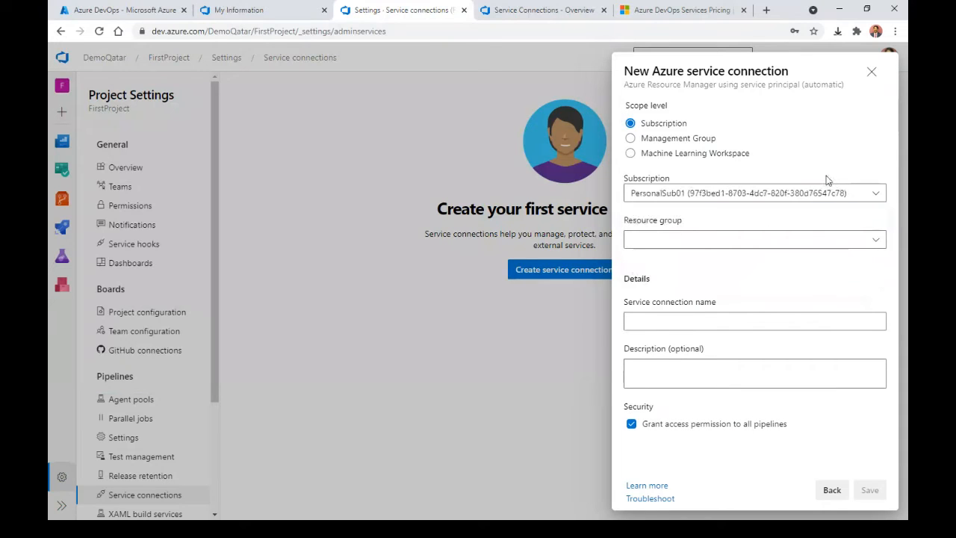
left_click(711, 319)
type("de")
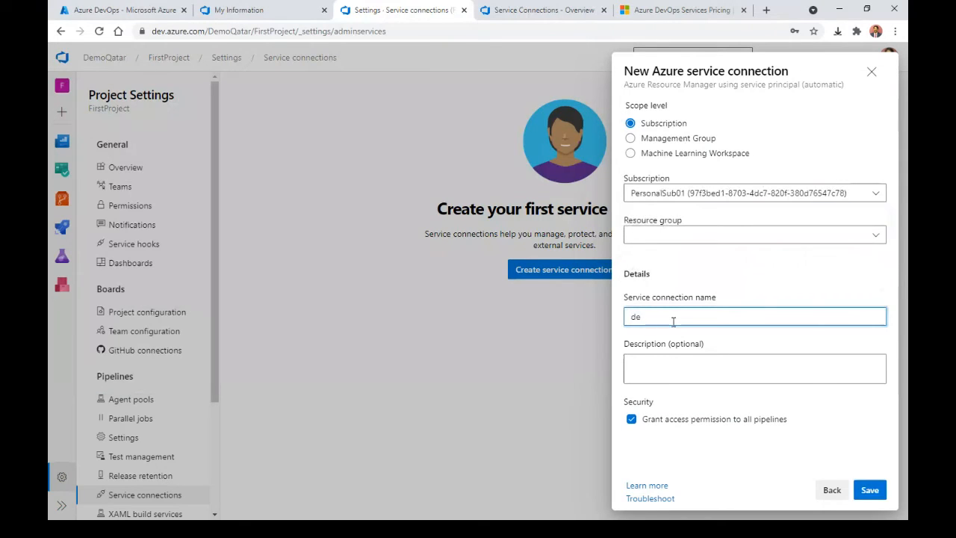
key("BackSpace")
type("emo-svc01")
left_click(652, 420)
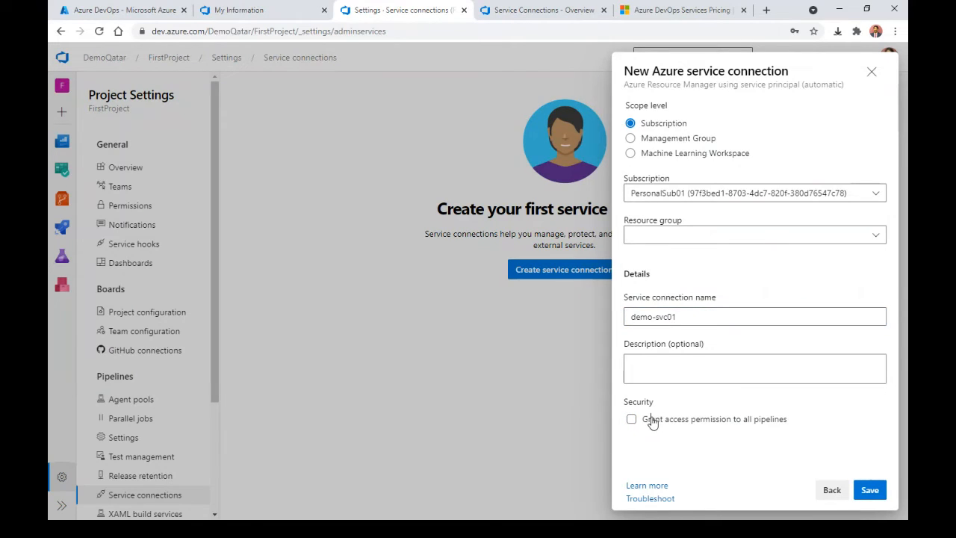
left_click(657, 428)
left_click(873, 489)
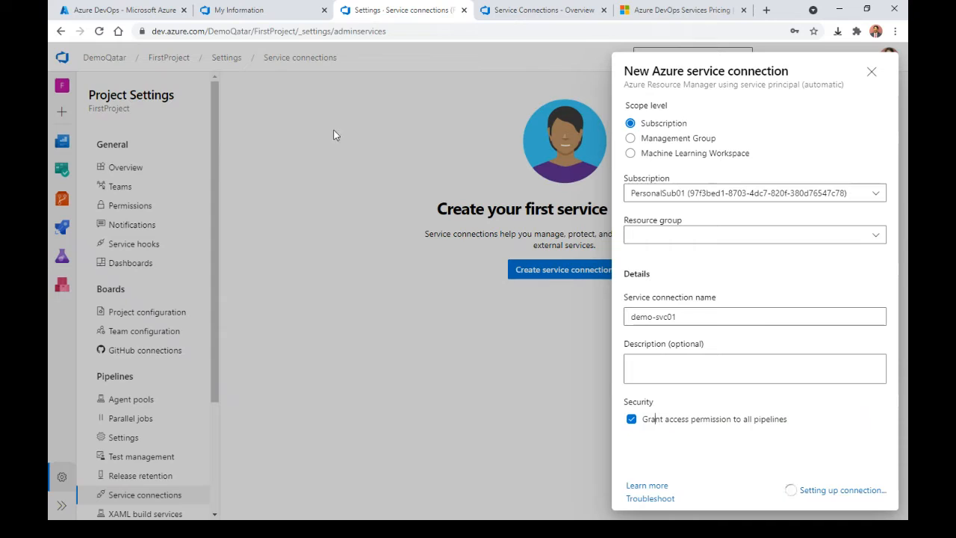
Step: Glance at the profile page, then read the Service Connections wiki on Azure Resource Manager connections
left_click(281, 16)
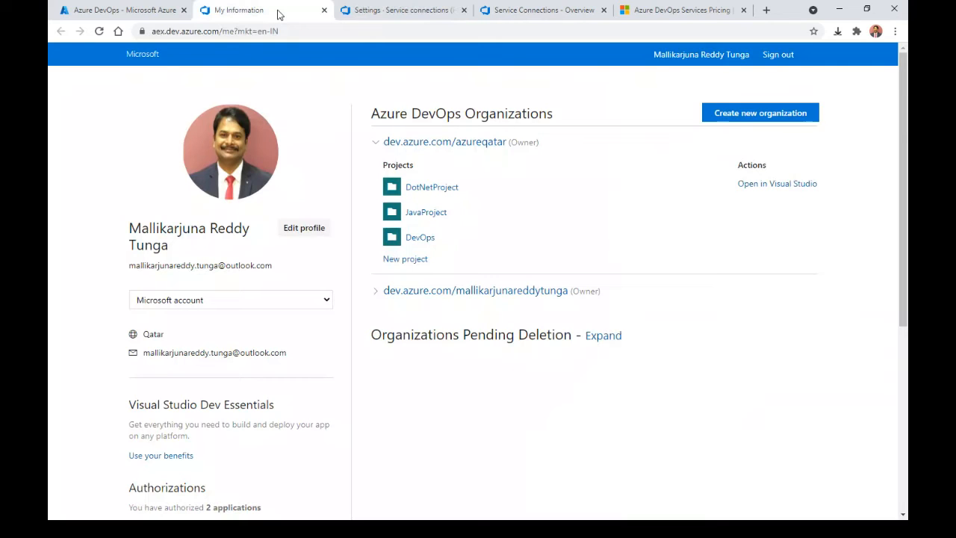
left_click(496, 12)
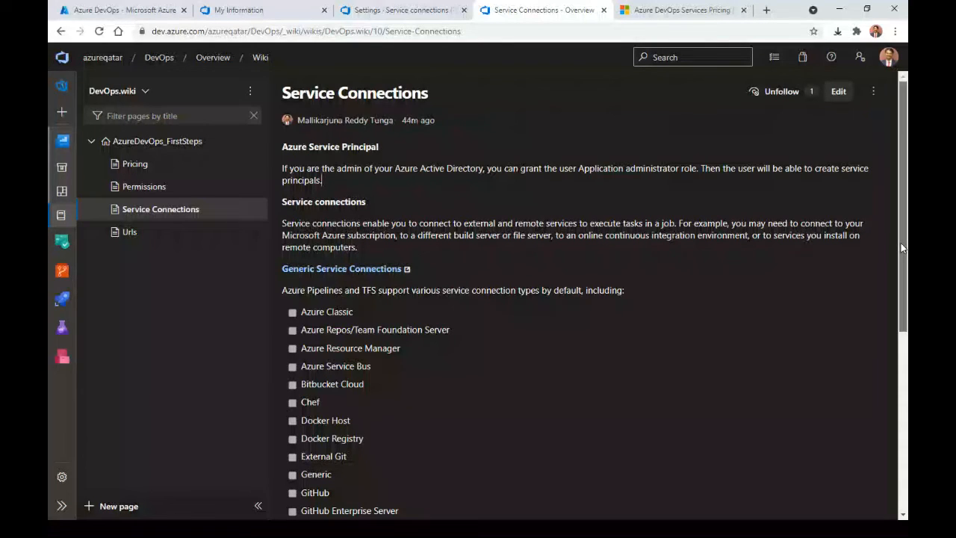
left_click_drag(901, 243, 907, 316)
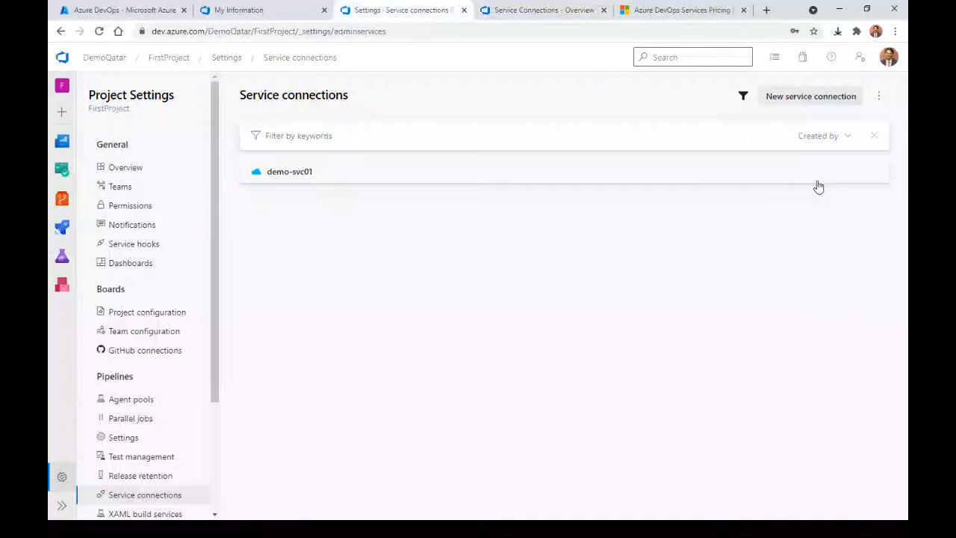
left_click(808, 99)
left_click_drag(882, 232, 891, 316)
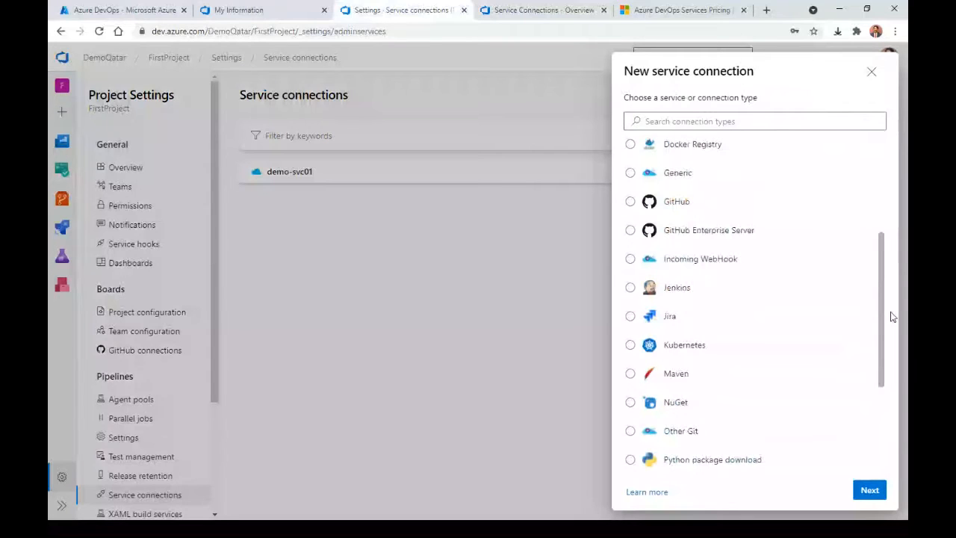
scroll(773, 300, "up", 1)
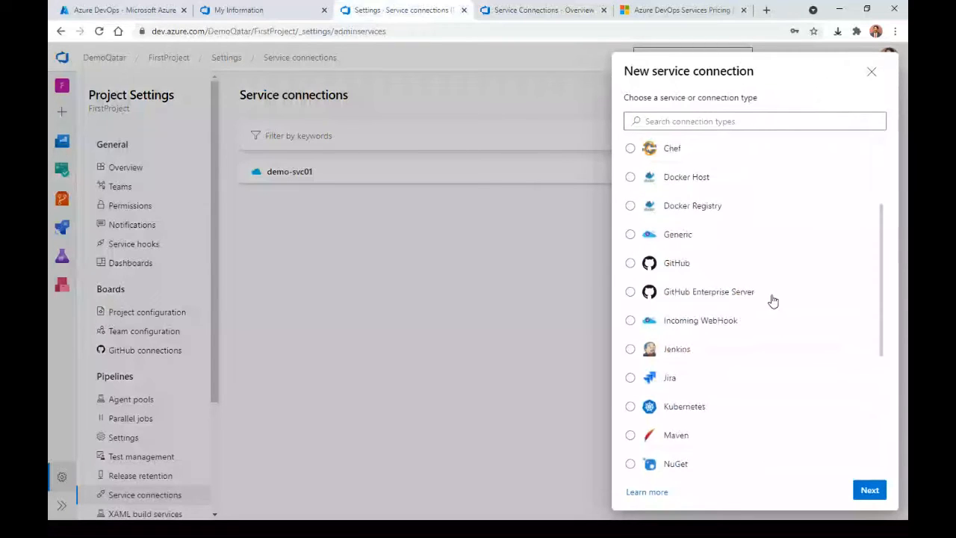
double_click(732, 267)
left_click(710, 130)
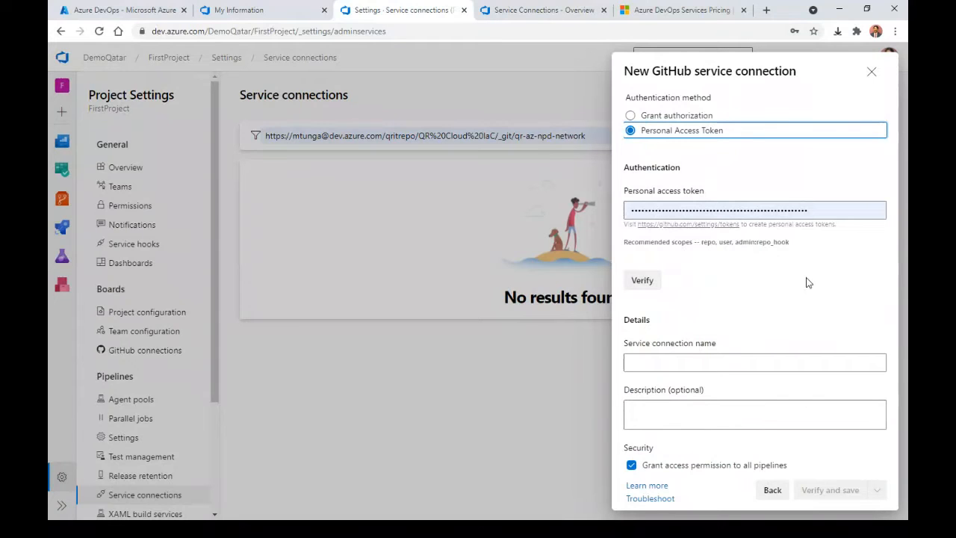
left_click(873, 71)
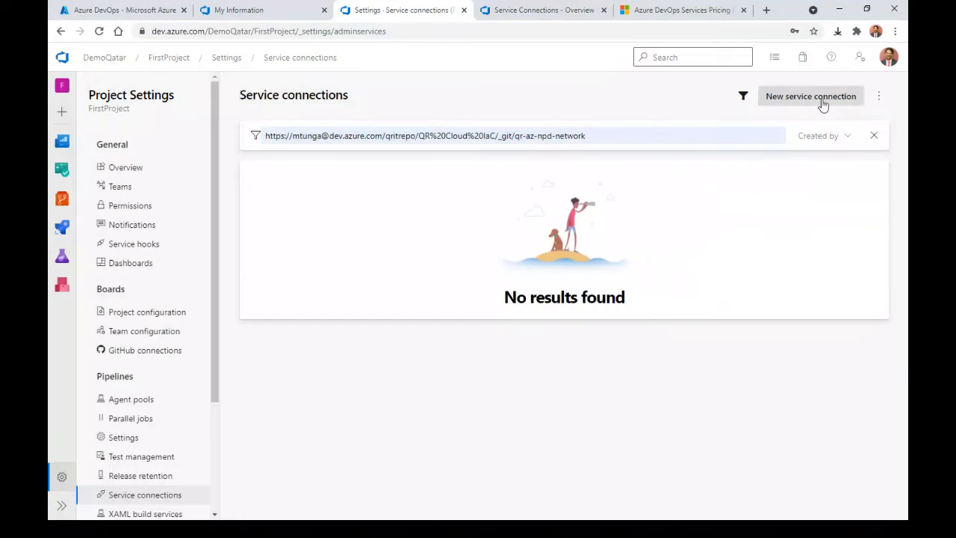
left_click(824, 100)
left_click_drag(881, 284, 880, 446)
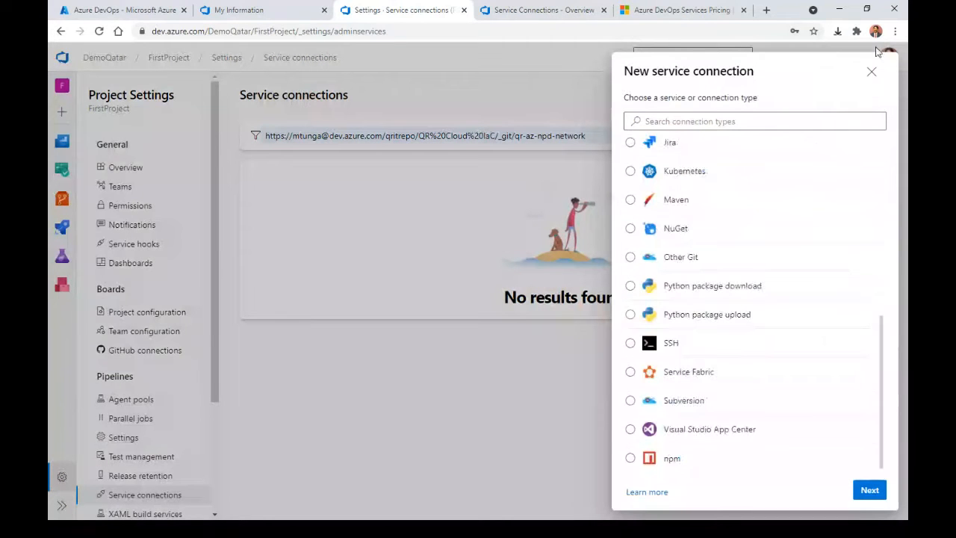
left_click(357, 148)
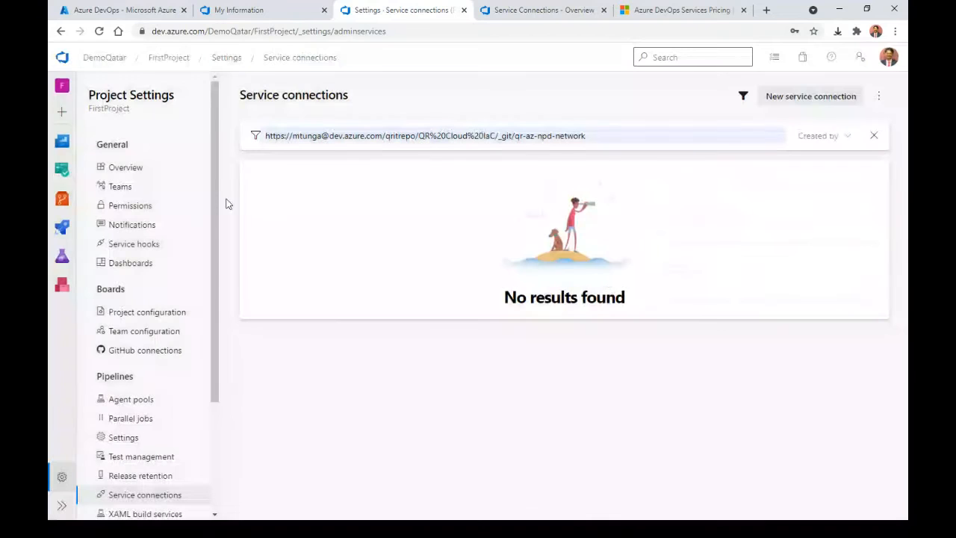
Step: Reload, then strip /_settings/adminservices from the URL to reach FirstProject's home page
key("F5")
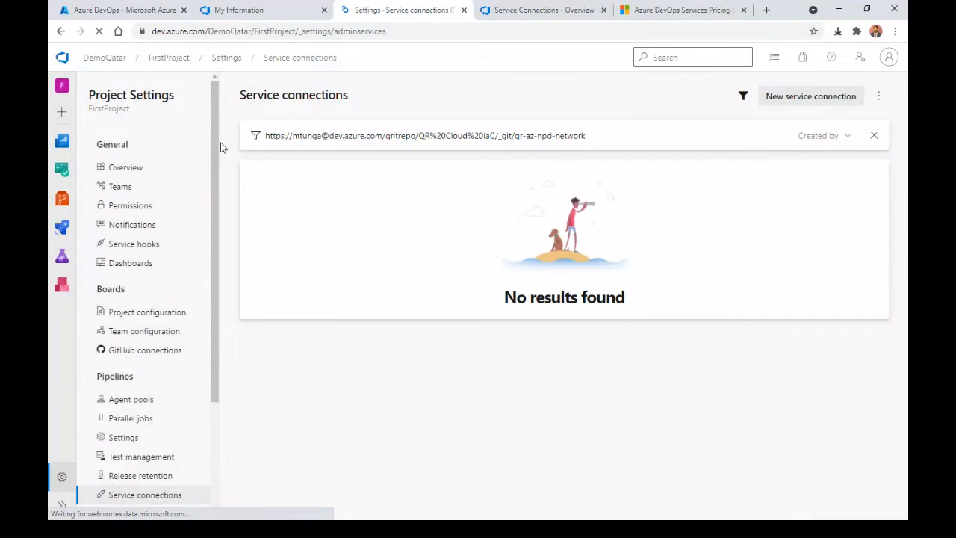
left_click_drag(294, 31, 436, 58)
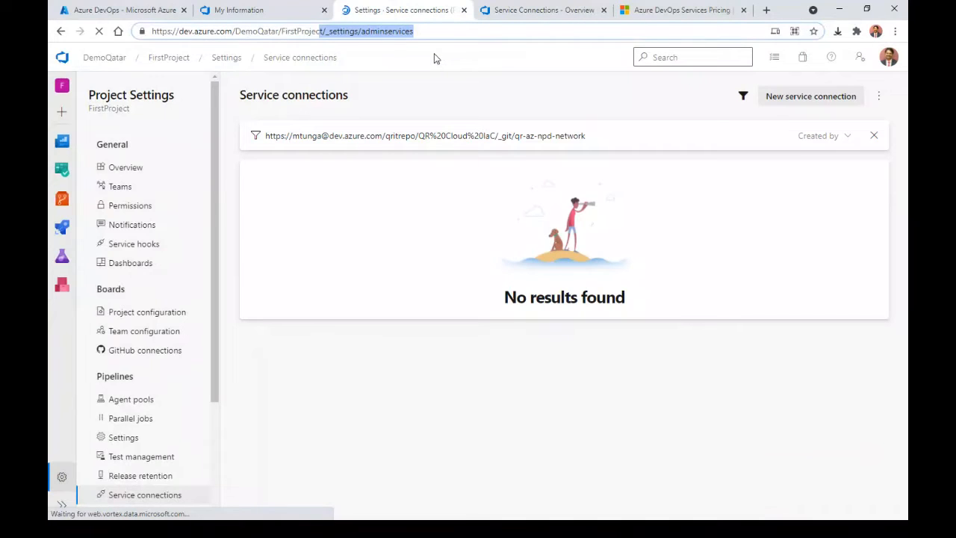
key("Delete")
key("Return")
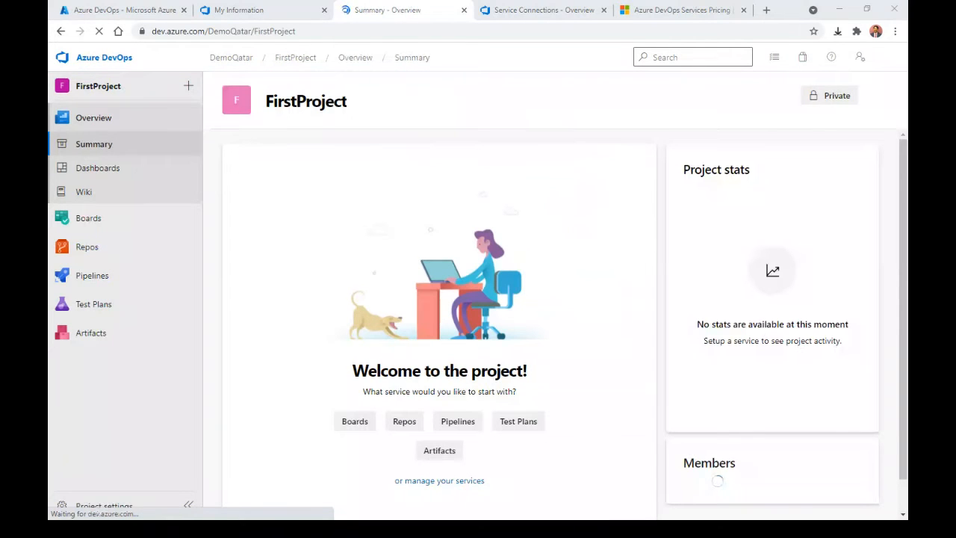
Step: Check the organizations on the profile page, then close it to reach azureqatar's projects
left_click(112, 505)
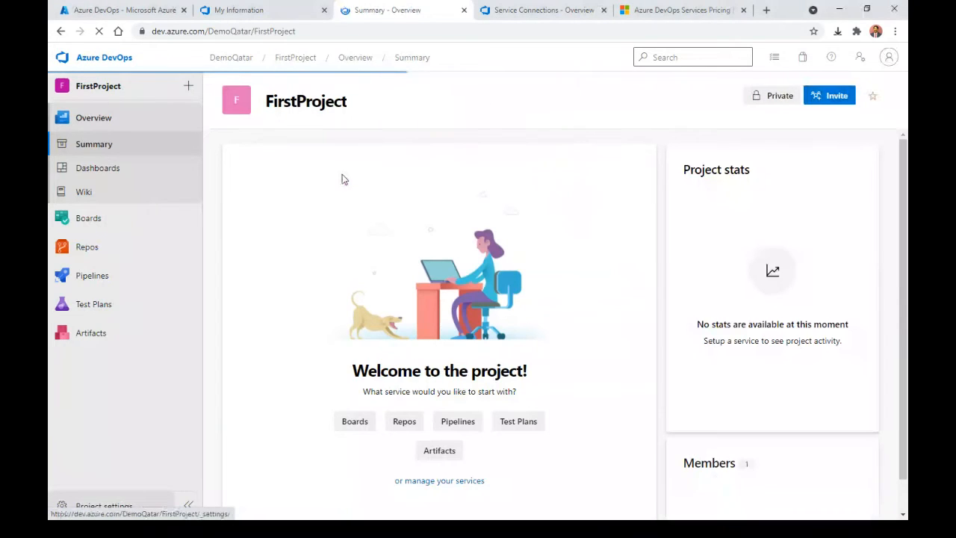
left_click(260, 14)
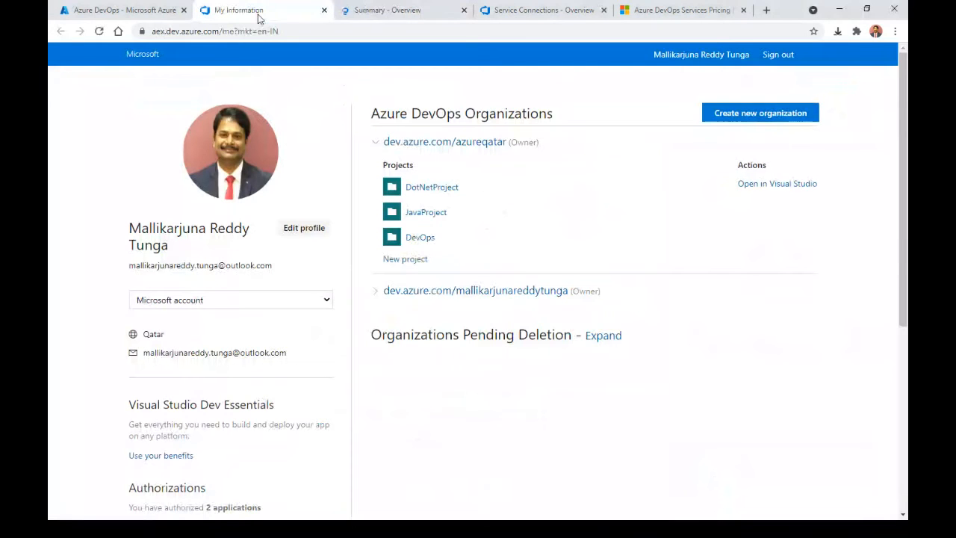
left_click(324, 11)
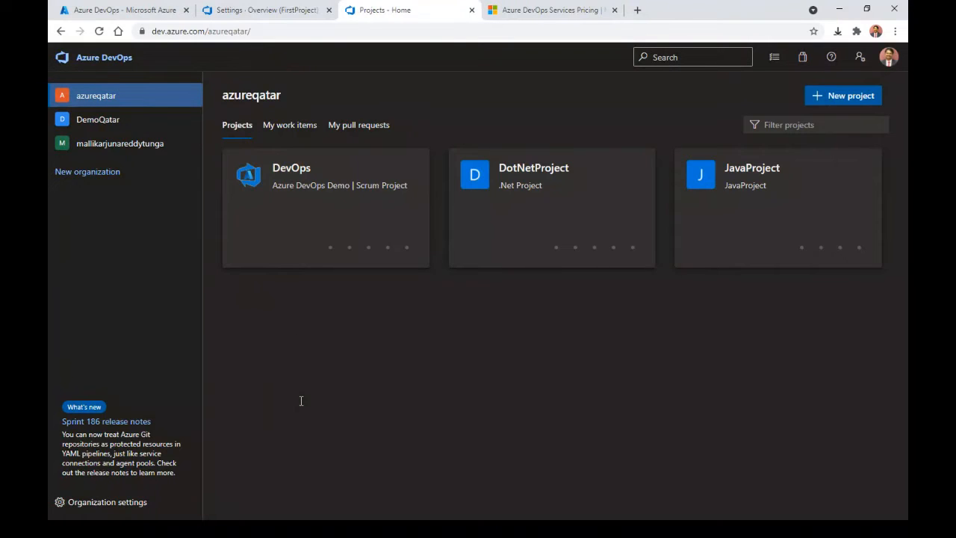
Step: Open JavaProject from the azureqatar projects and go to its Project settings
mouse_move(376, 248)
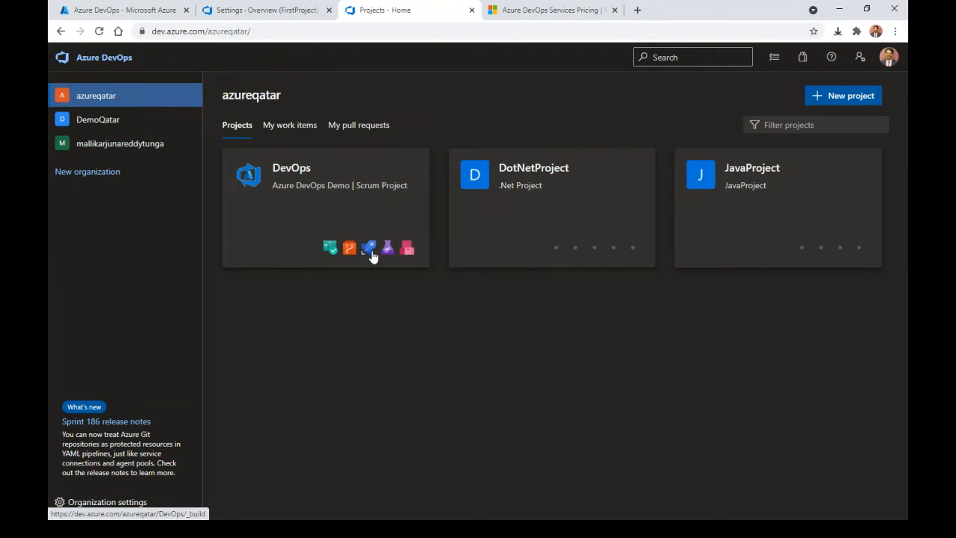
mouse_move(591, 259)
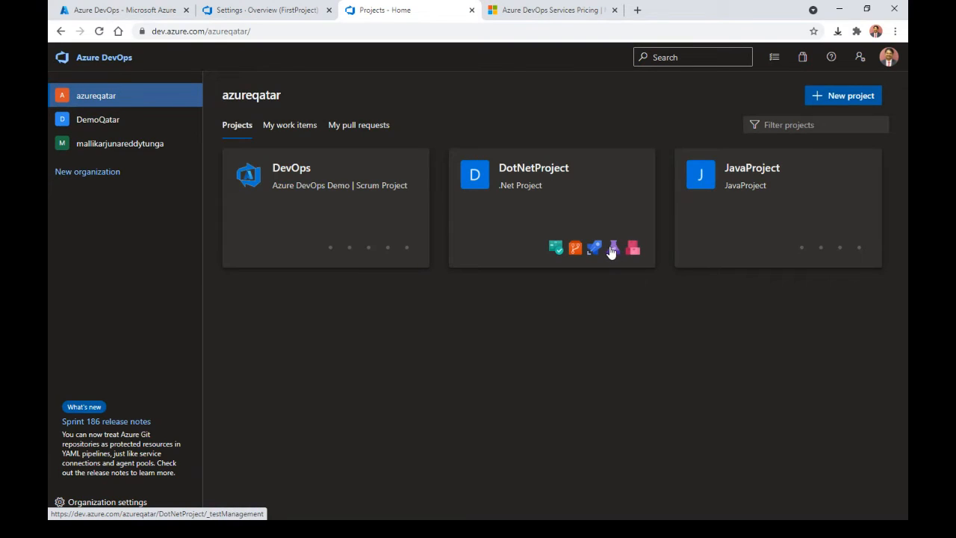
mouse_move(814, 264)
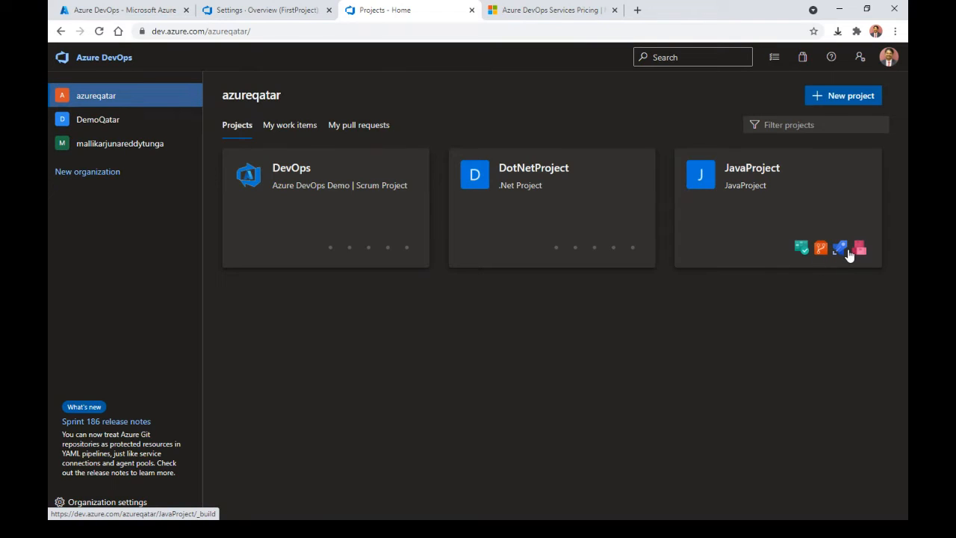
left_click(799, 201)
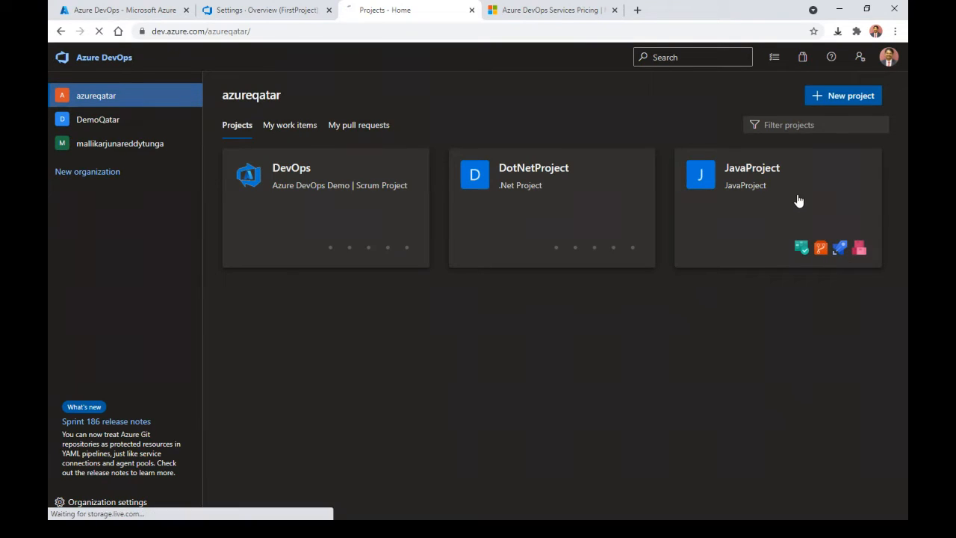
mouse_move(505, 239)
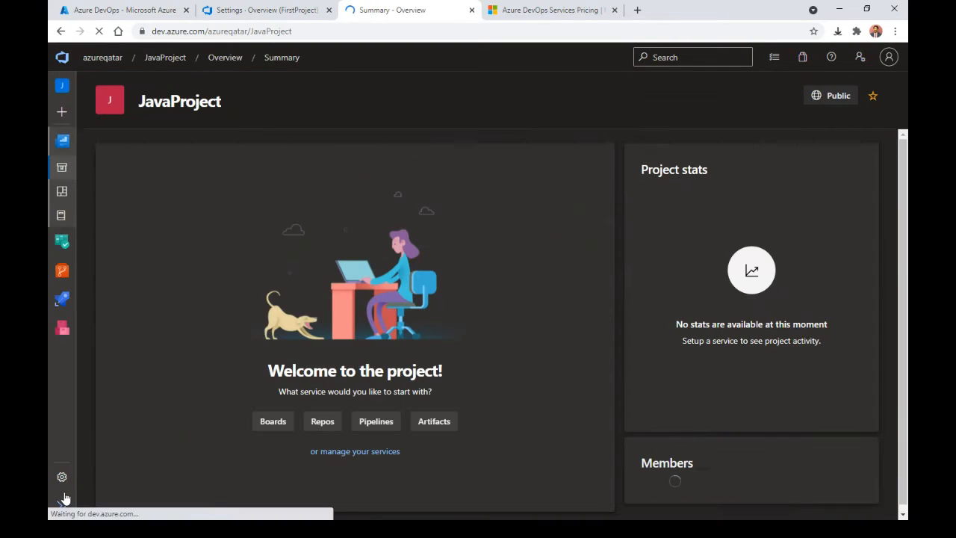
left_click(64, 475)
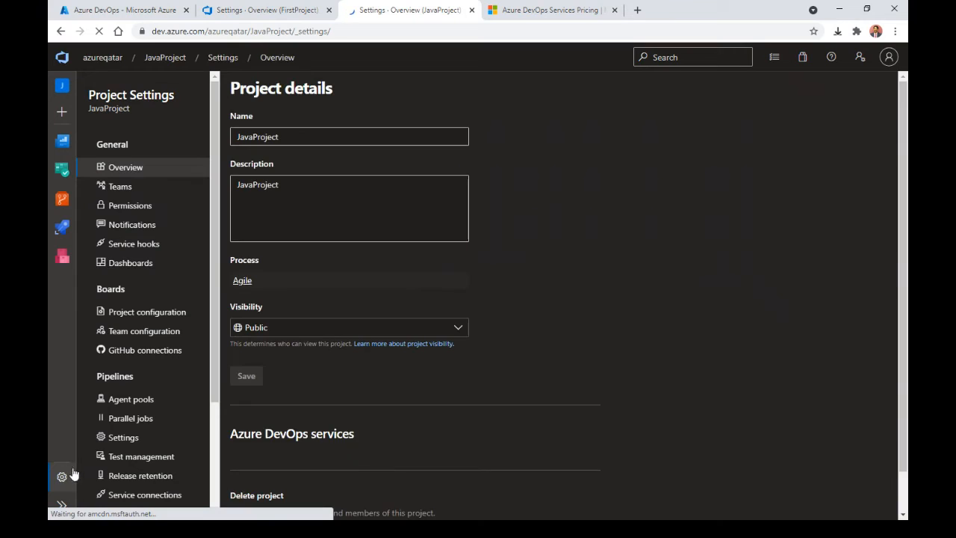
scroll(907, 351, "down", 4)
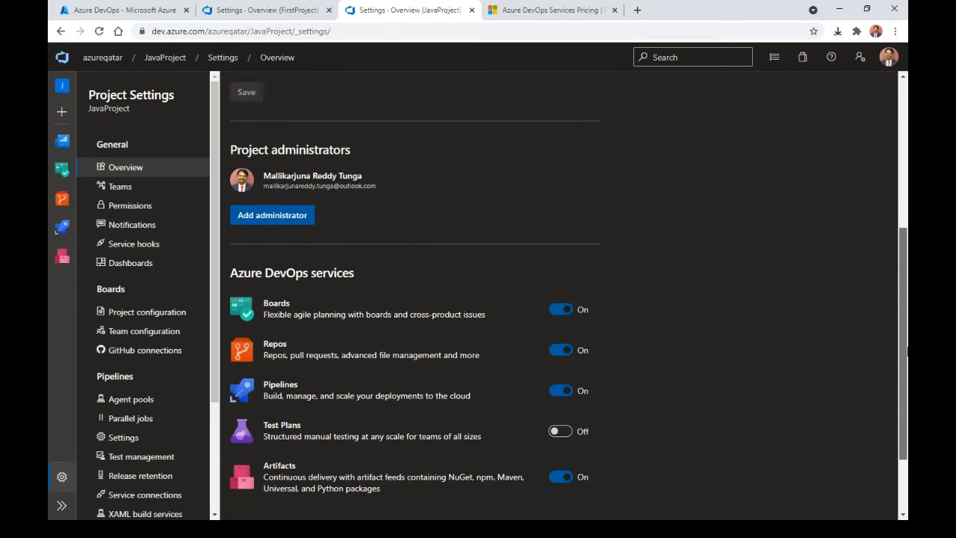
Step: Switch the Artifacts and Boards services Off for JavaProject, confirming each removal
left_click(565, 487)
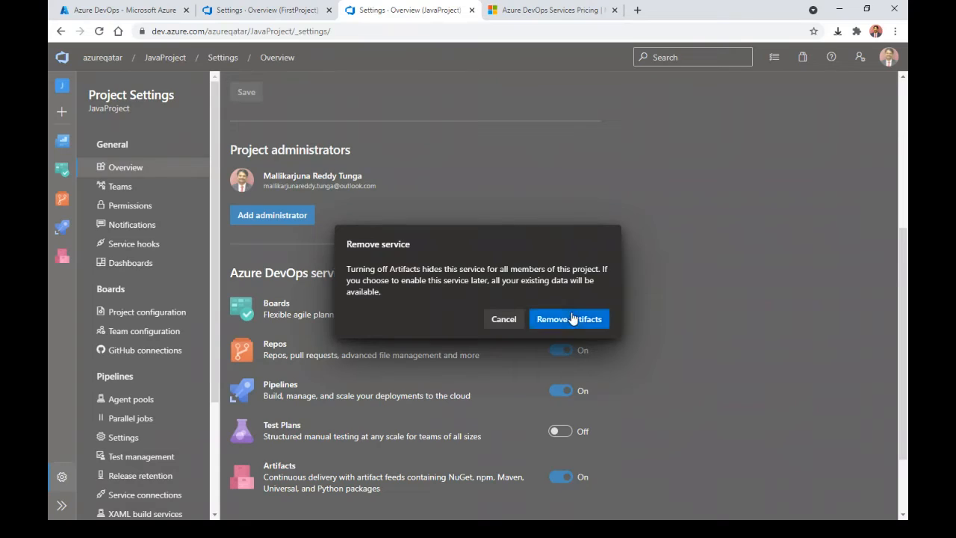
left_click(566, 319)
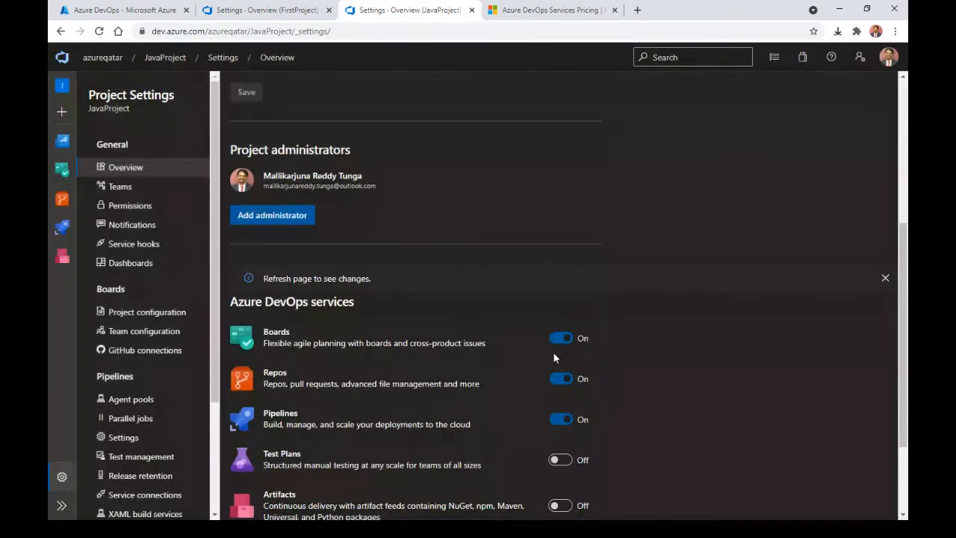
left_click(560, 337)
left_click(558, 319)
left_click_drag(900, 258, 900, 286)
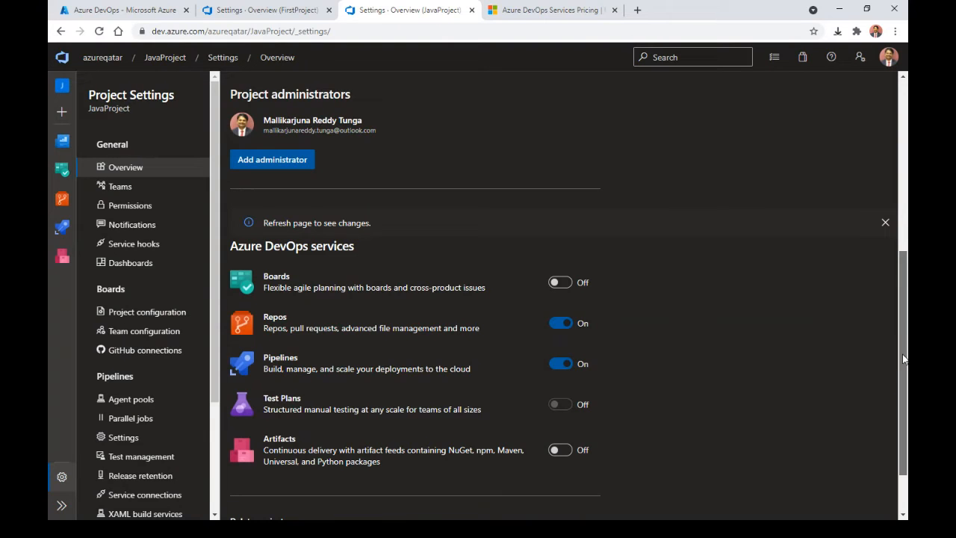
scroll(889, 377, "down", 1)
left_click_drag(903, 377, 903, 156)
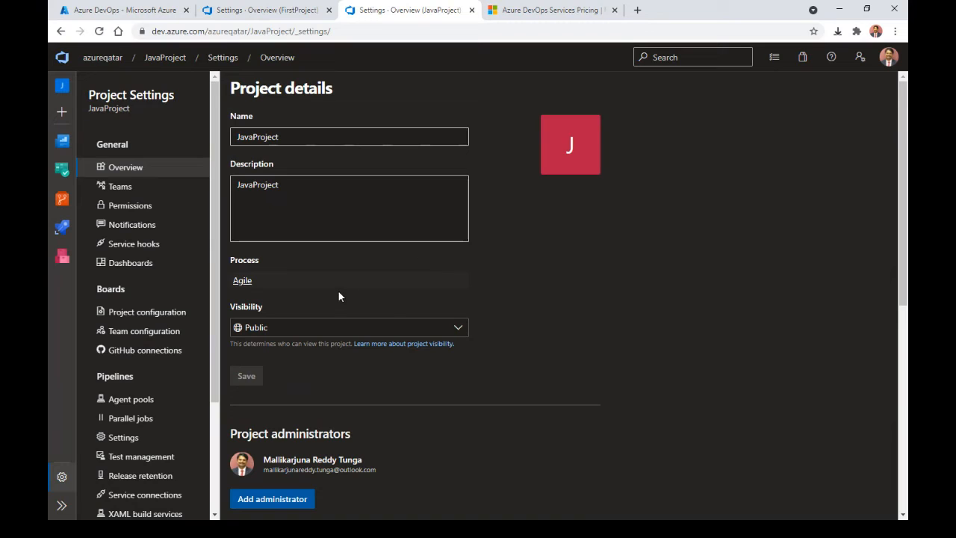
Step: Review JavaProject's permission groups, then return to the azureqatar projects page
left_click(149, 207)
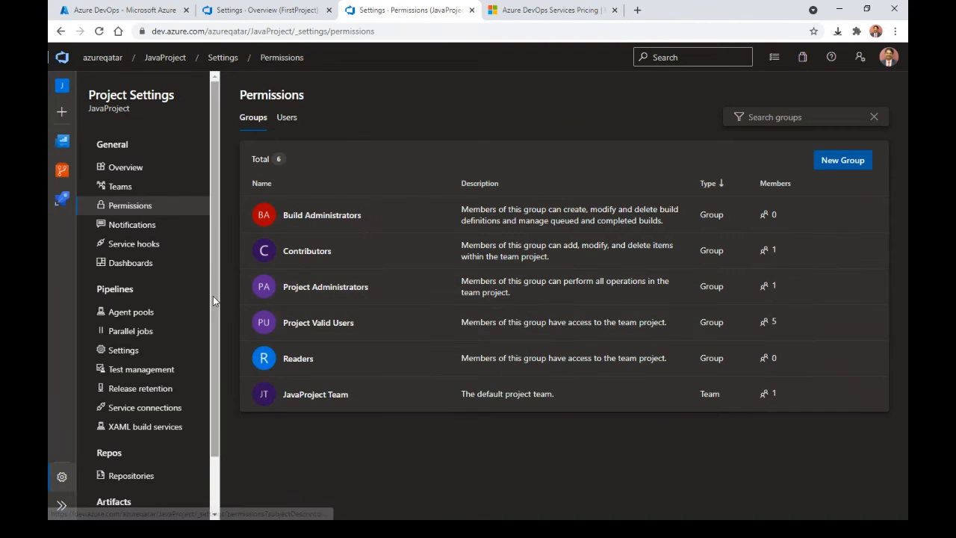
mouse_move(63, 196)
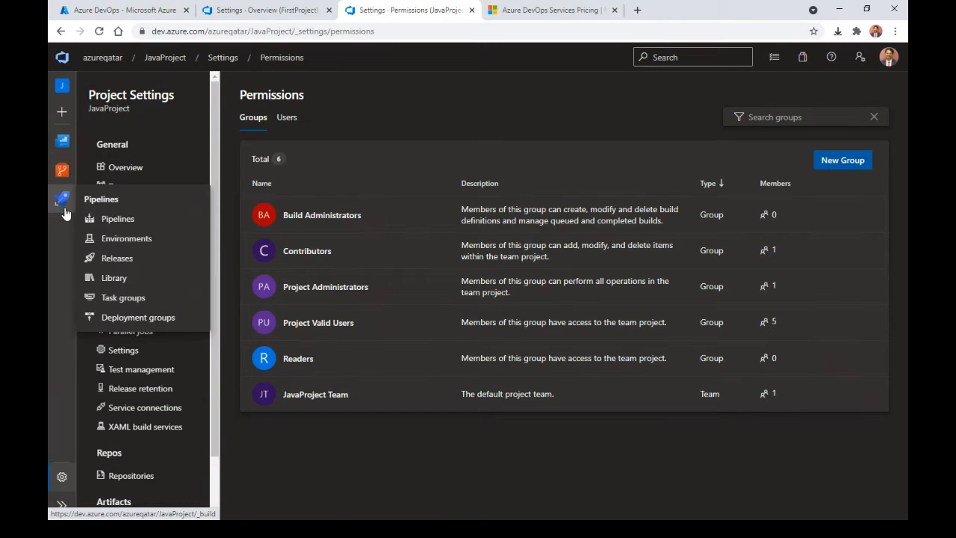
left_click(166, 57)
left_click(104, 58)
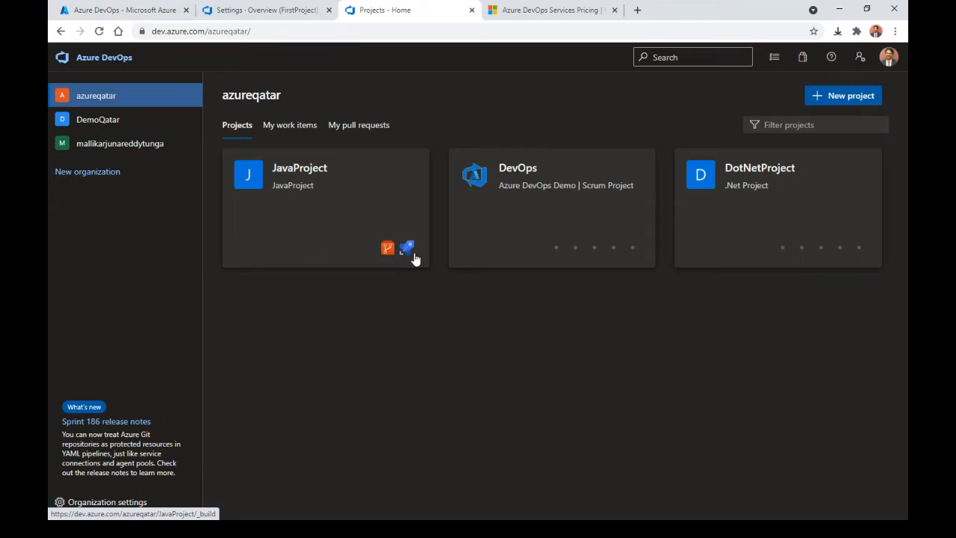
Step: Check DemoQatar FirstProject's empty Service connections settings, then close that browser tab
left_click(90, 120)
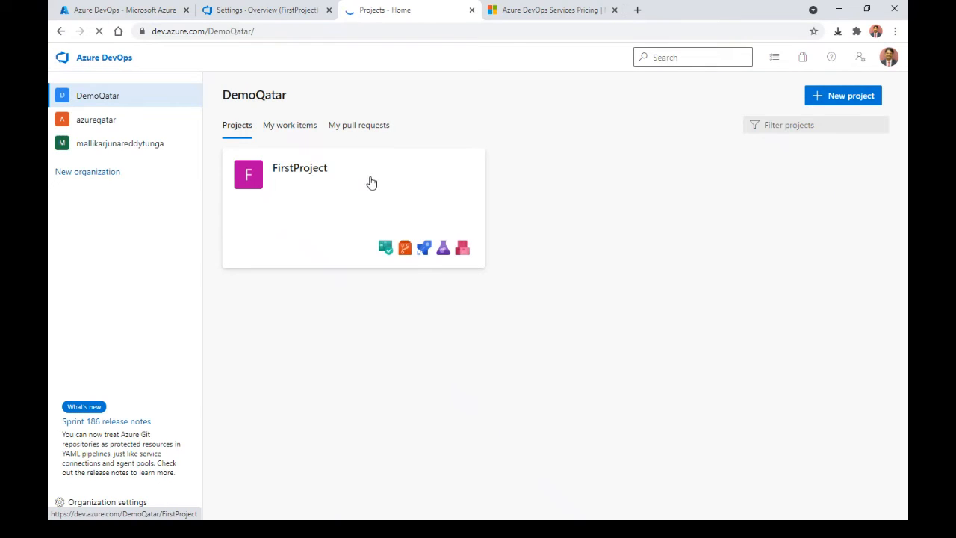
left_click(369, 182)
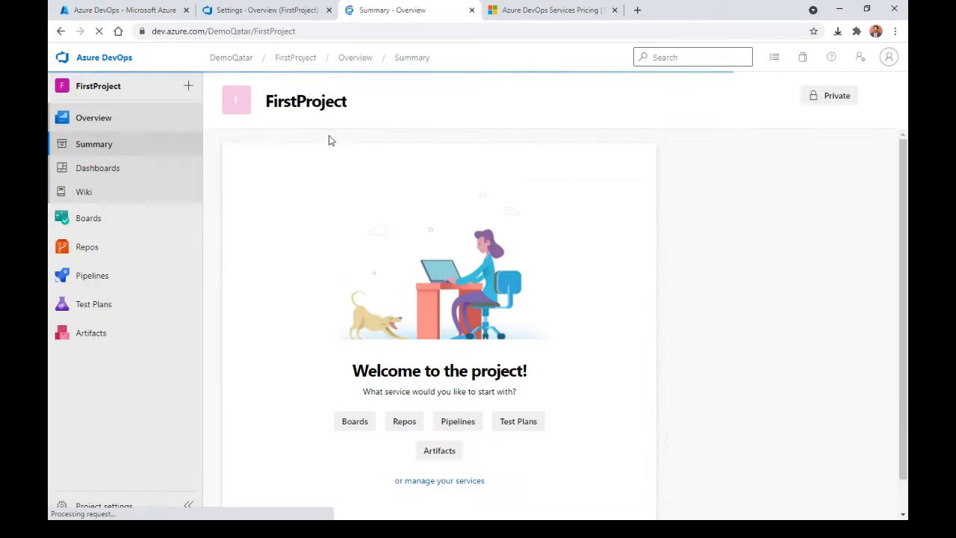
left_click(104, 506)
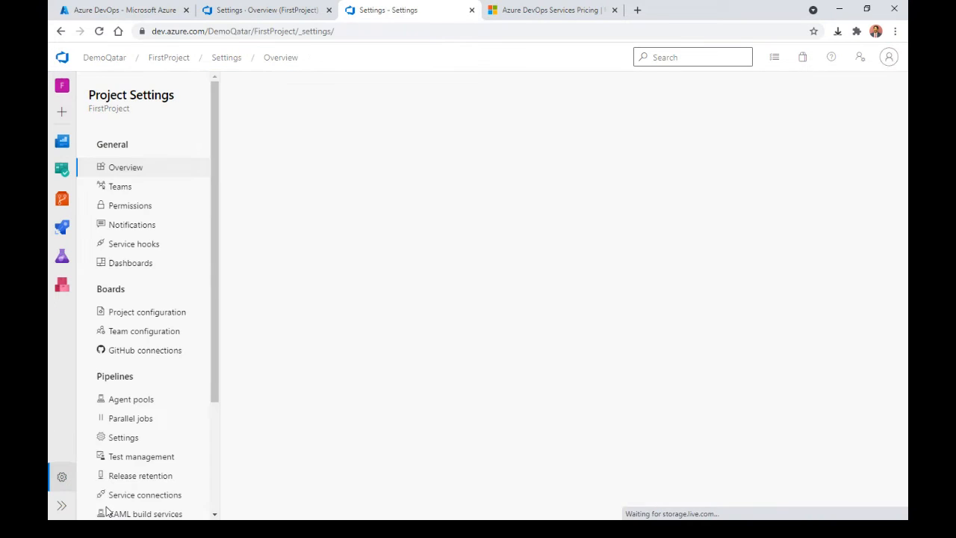
left_click(157, 497)
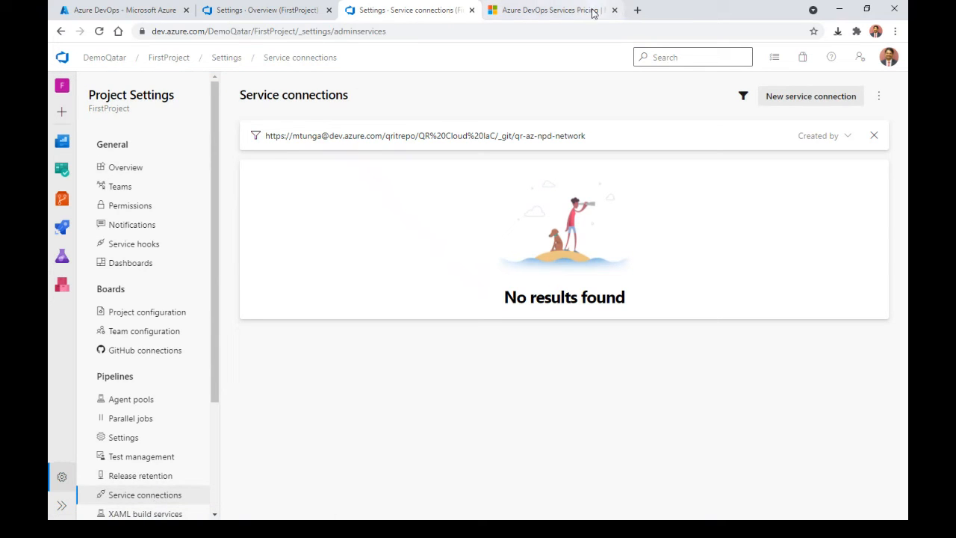
left_click(473, 11)
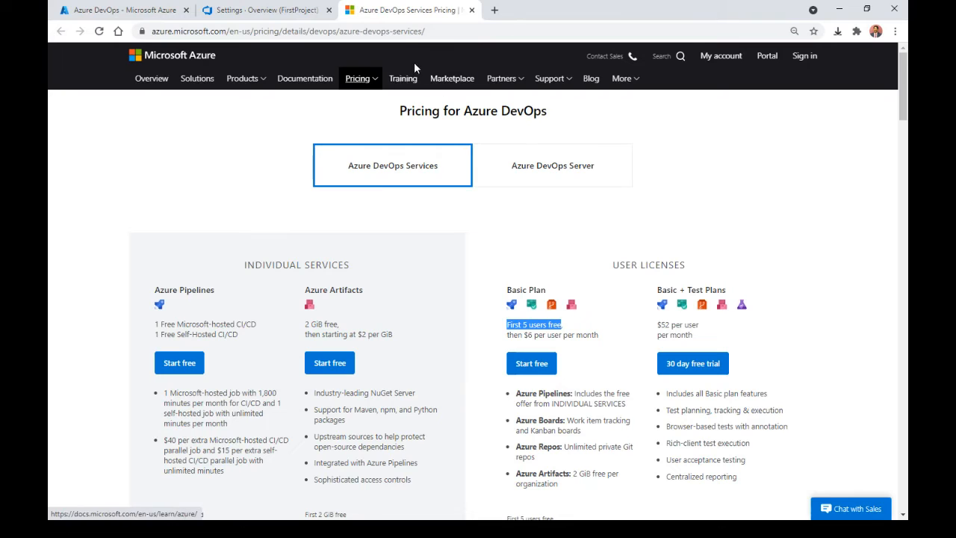
Step: Go back to FirstProject's settings and view its Service connections list
left_click(288, 15)
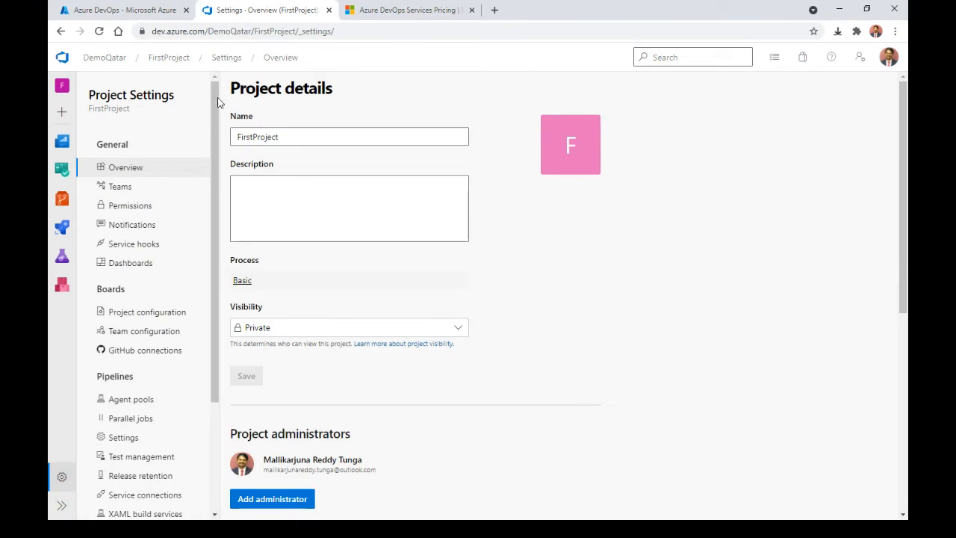
left_click(167, 490)
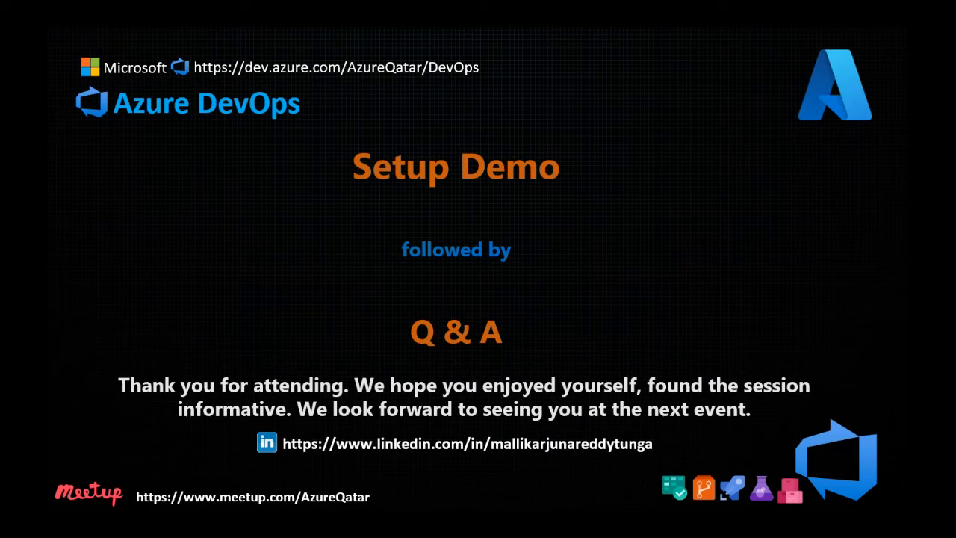
left_click_drag(0, 22, 501, 60)
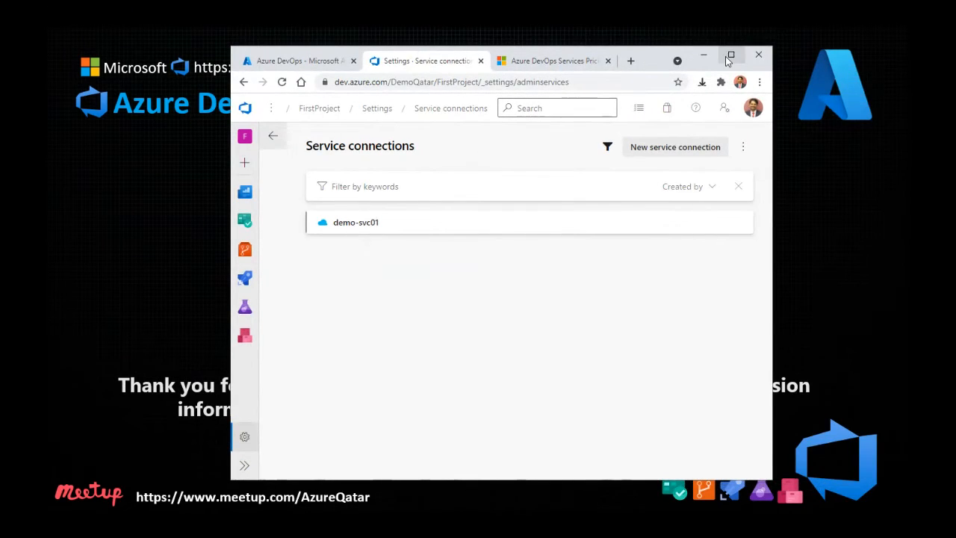
Step: Create a self-hosted agent pool named Ubuntu-Pool
left_click(729, 56)
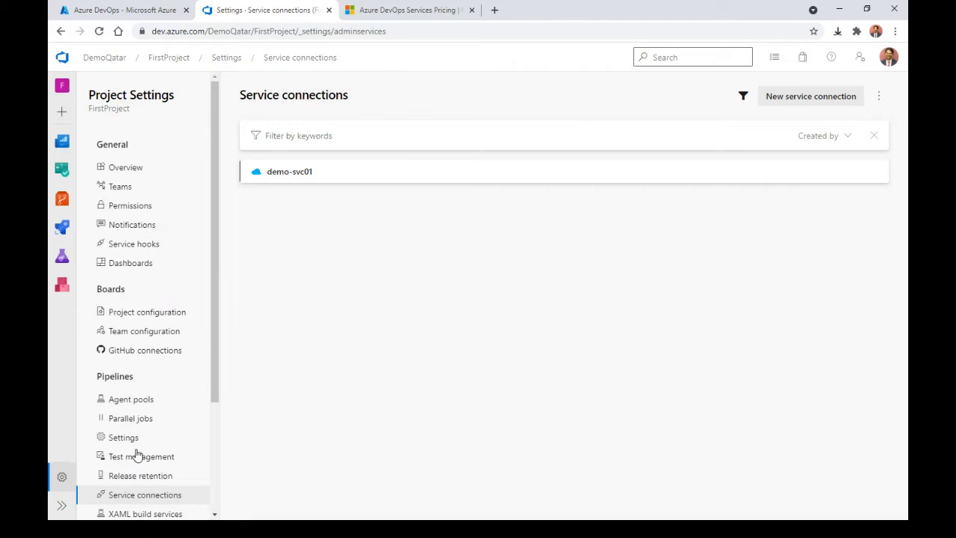
left_click(142, 407)
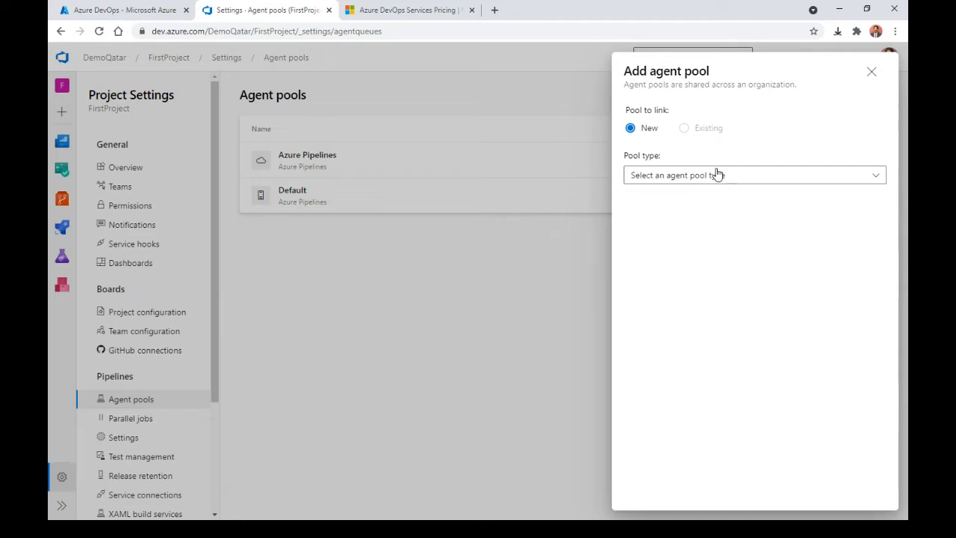
left_click(717, 174)
left_click(703, 206)
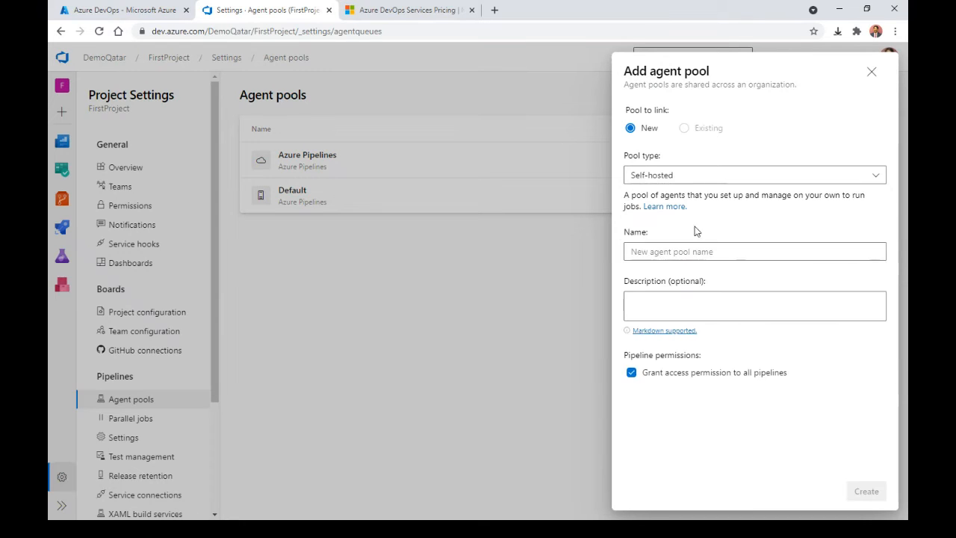
left_click(694, 251)
type("Ubuntu-Pool")
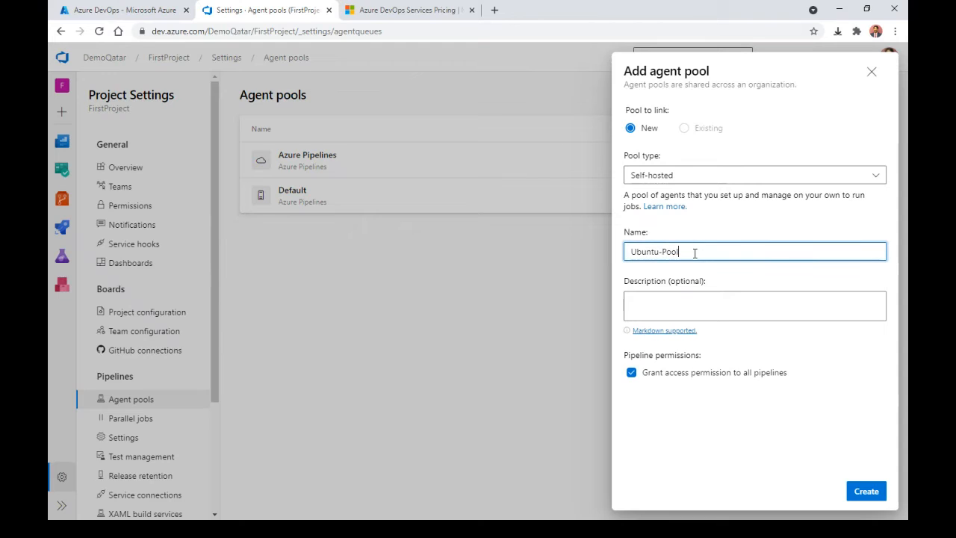
left_click(770, 317)
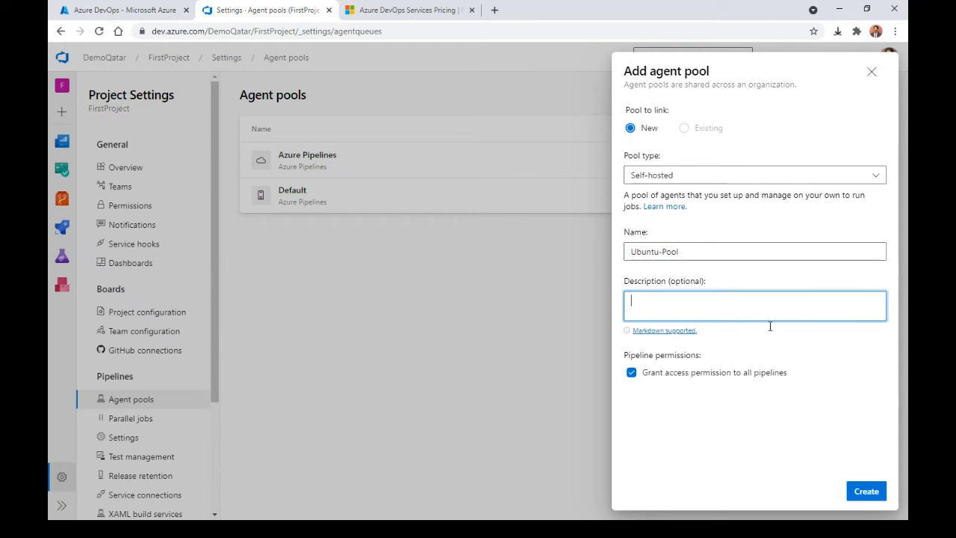
left_click(869, 494)
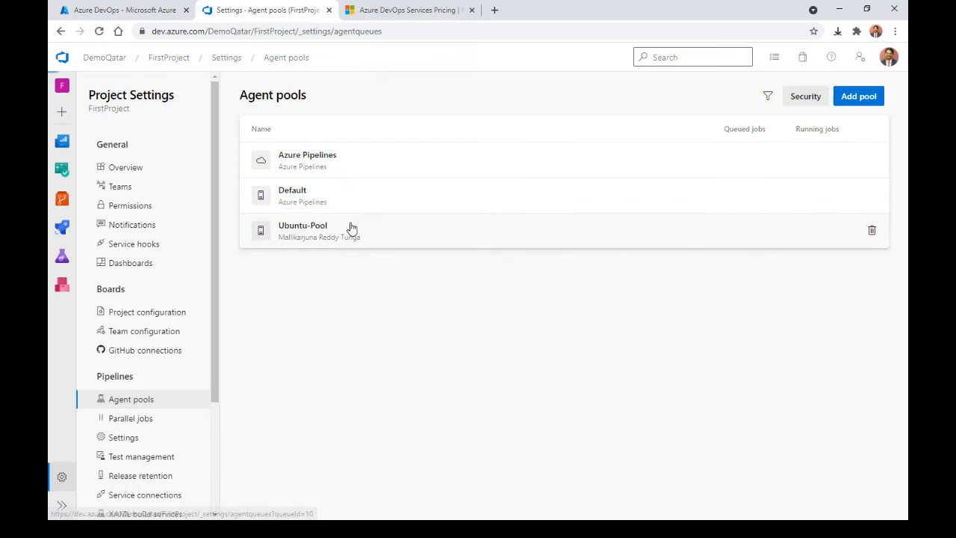
Step: Check the agents in Ubuntu-Pool, then view FirstProject's Parallel jobs settings
left_click(352, 228)
left_click(274, 126)
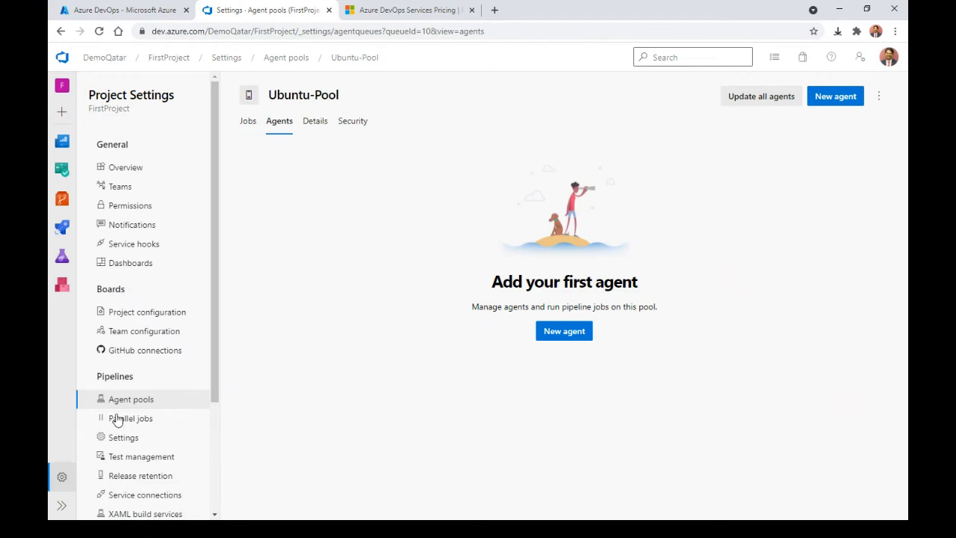
left_click(138, 426)
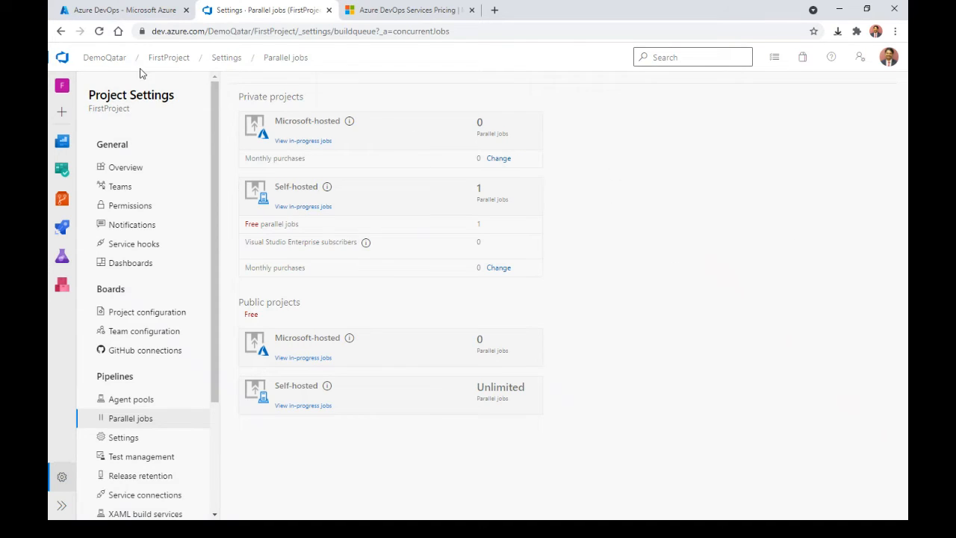
Step: Begin a new DemoQatar project, then close the pricing tab and dismiss the form
left_click(105, 58)
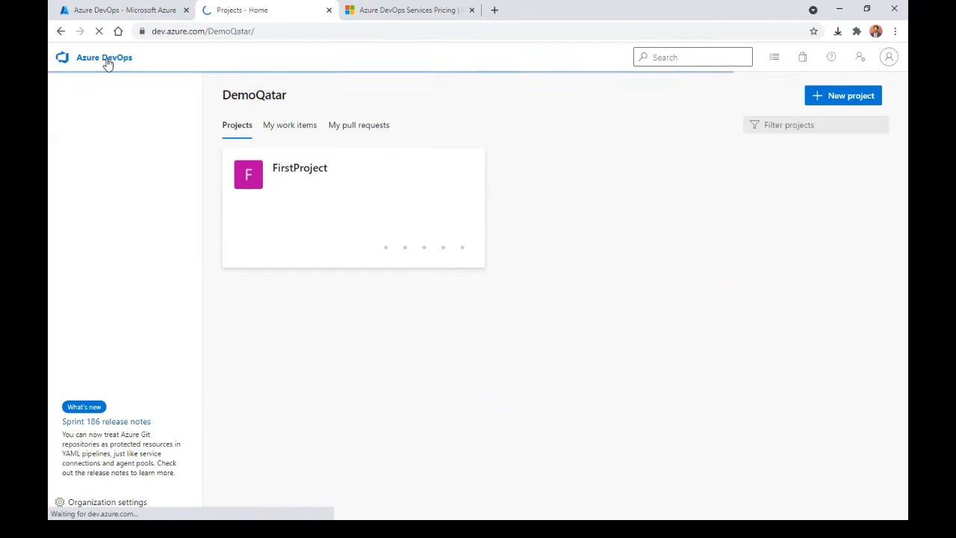
left_click(850, 97)
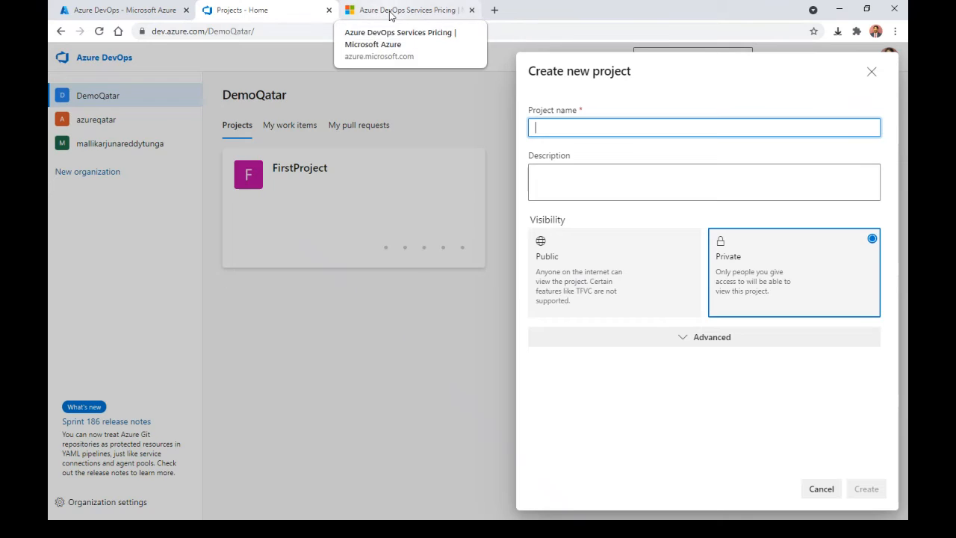
left_click(459, 10)
key("ctrl+w")
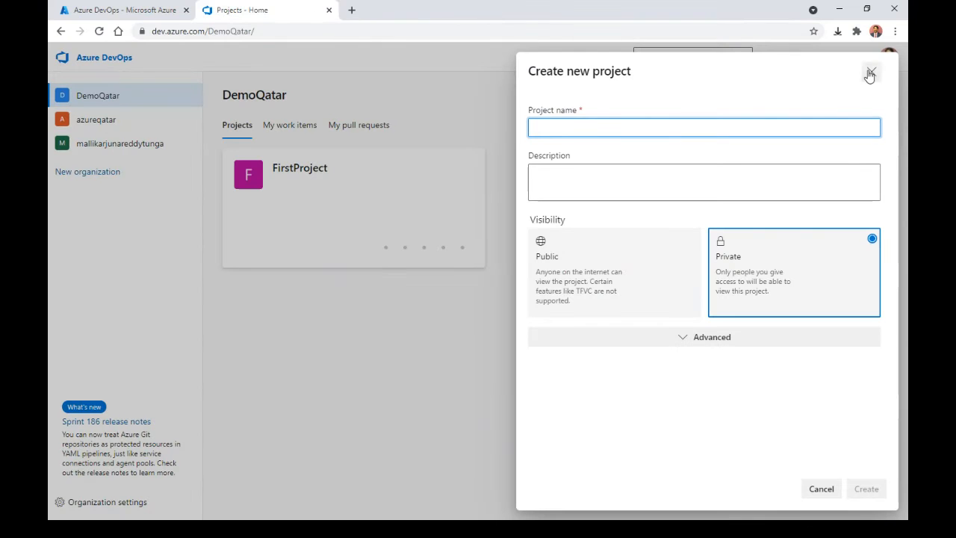
left_click(870, 72)
Step: Open azureqatar in a new tab and view the DevOps project's Parallel jobs settings
right_click(101, 121)
left_click(145, 132)
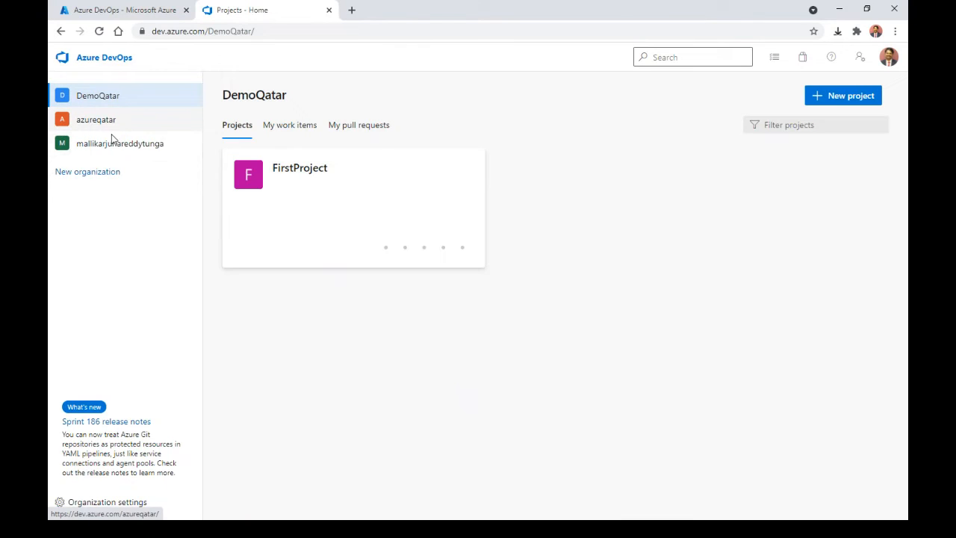
left_click(387, 13)
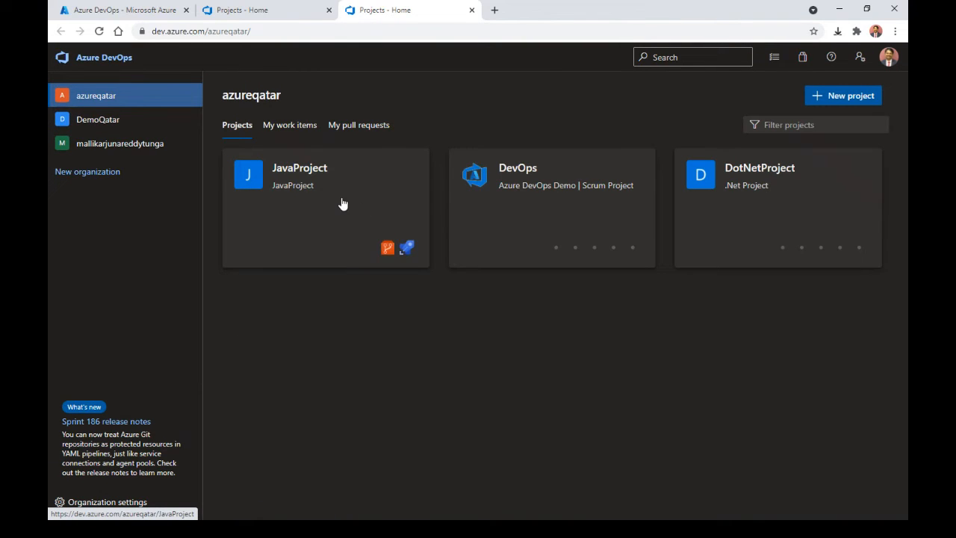
left_click(598, 189)
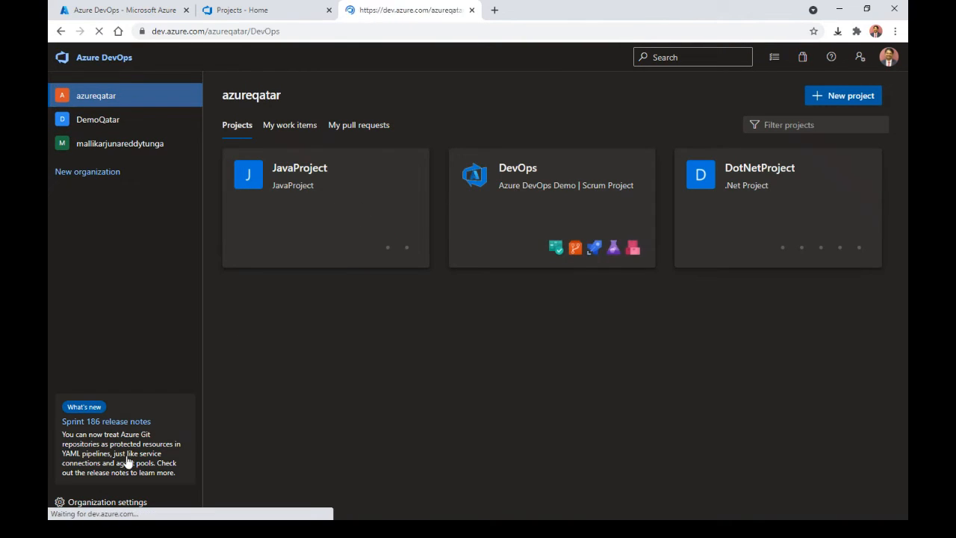
left_click(61, 485)
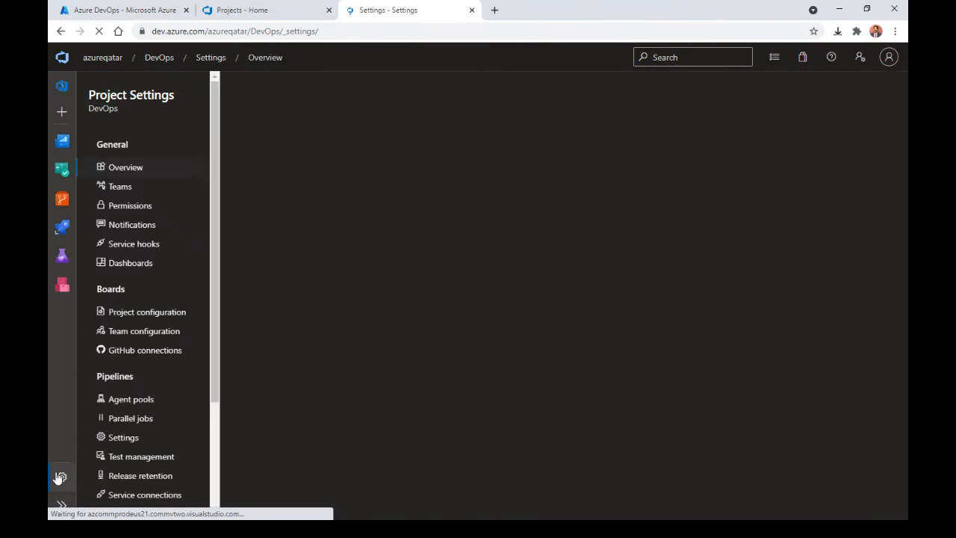
left_click(146, 420)
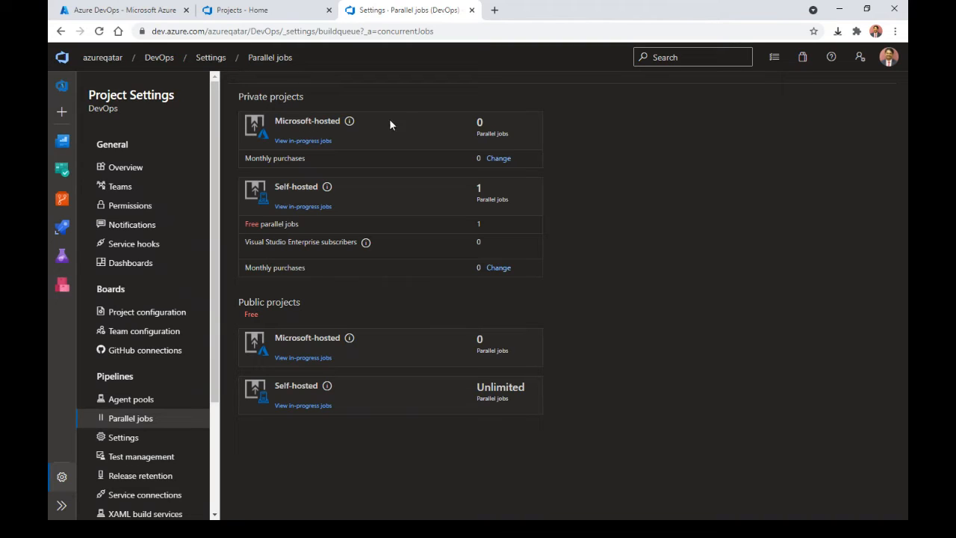
Step: Open billing to buy more parallel jobs, then start a new project in DemoQatar
left_click(498, 158)
left_click(435, 11)
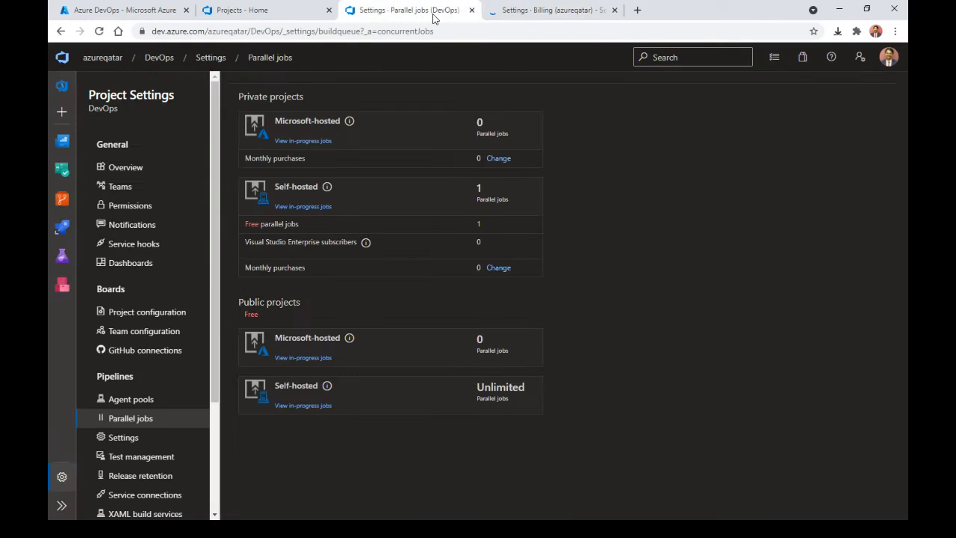
left_click(243, 9)
left_click(821, 96)
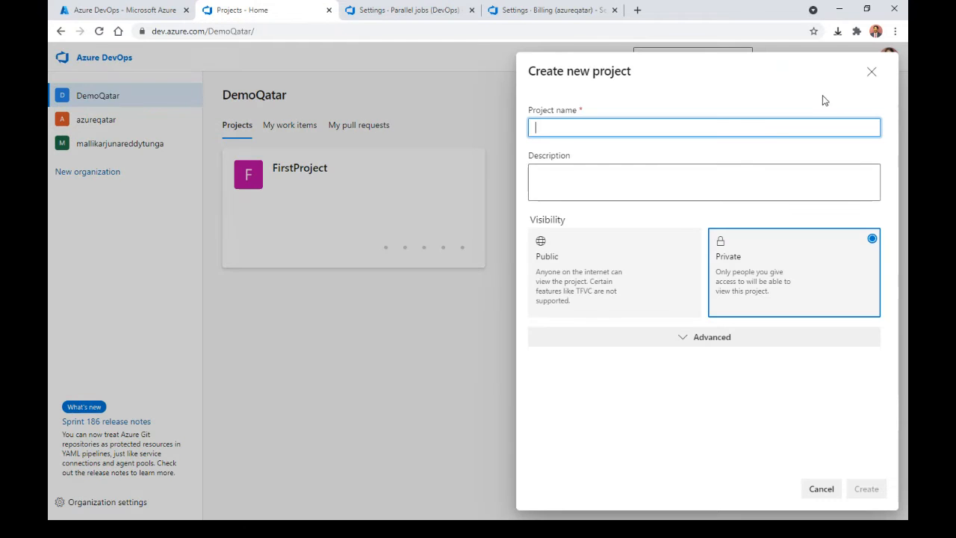
Step: Create private project ScrumProject using the Scrum work item process, then return to DemoQatar
left_click(689, 340)
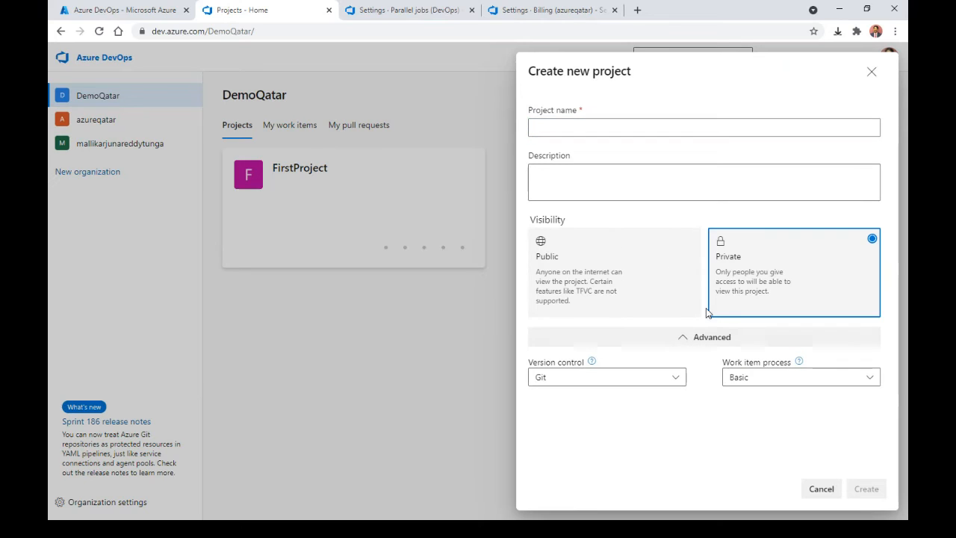
left_click(803, 383)
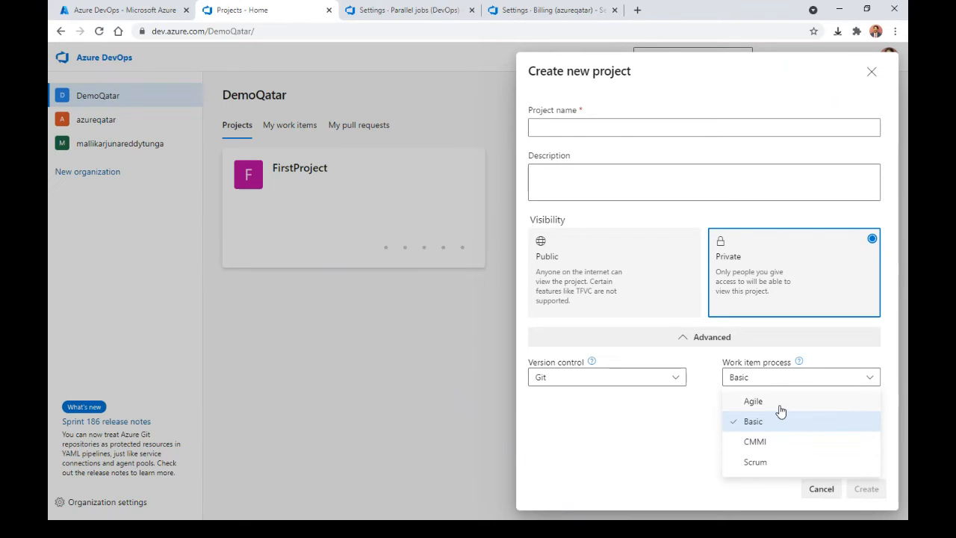
left_click(757, 463)
left_click(584, 125)
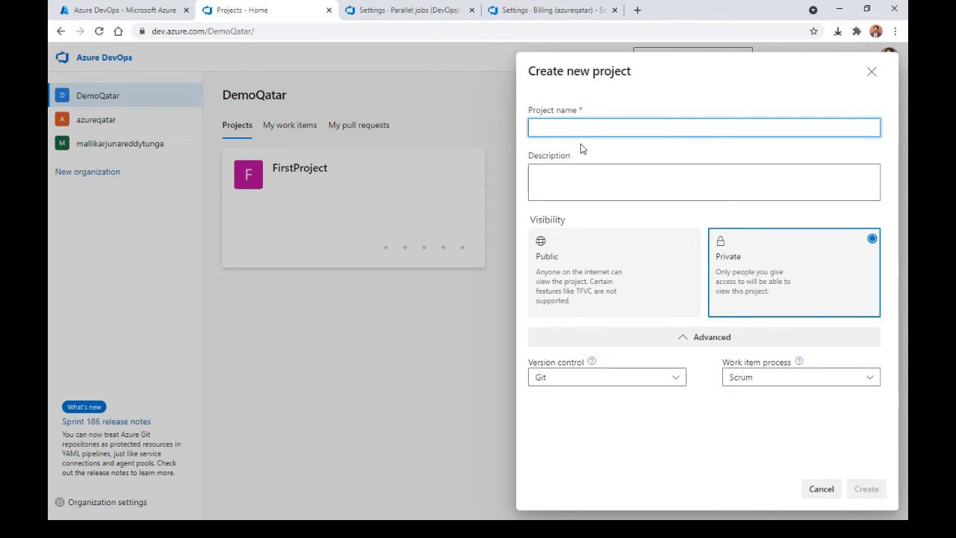
type("ScrumProject")
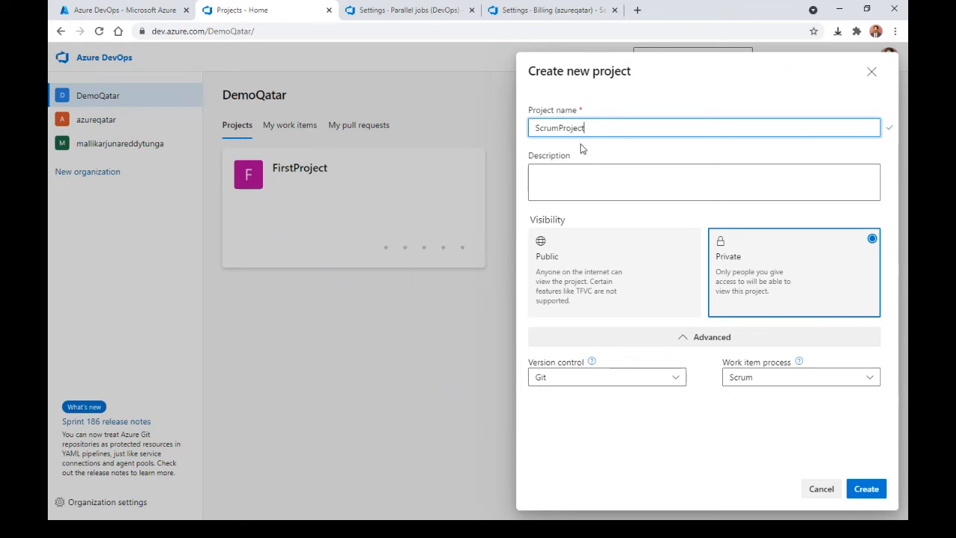
left_click(866, 490)
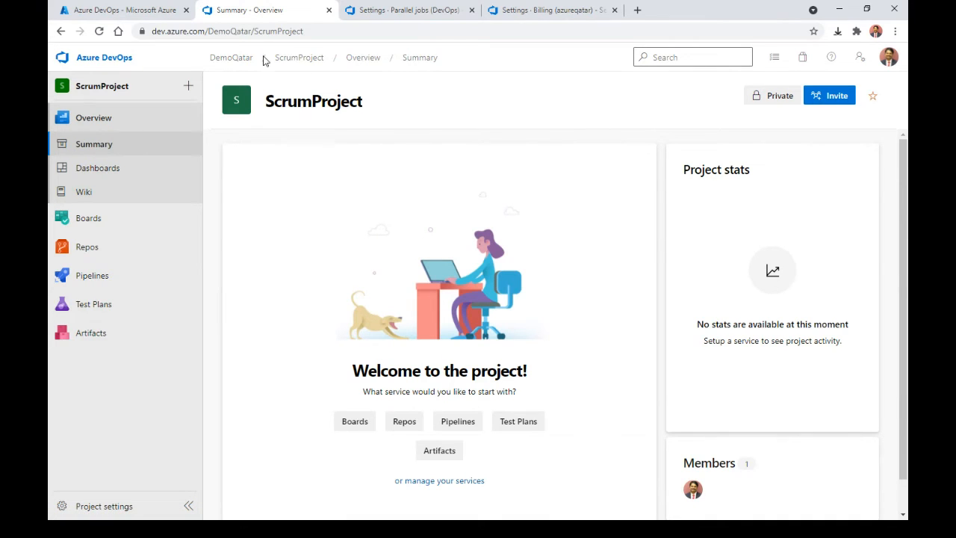
left_click(239, 59)
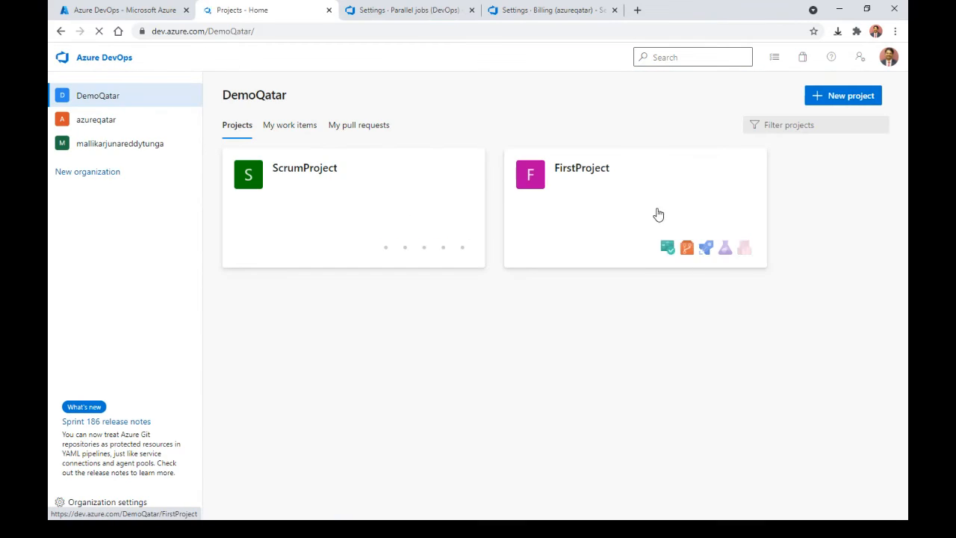
Step: Scroll through DemoQatar's Organization settings, then open FirstProject's Project settings
left_click(134, 505)
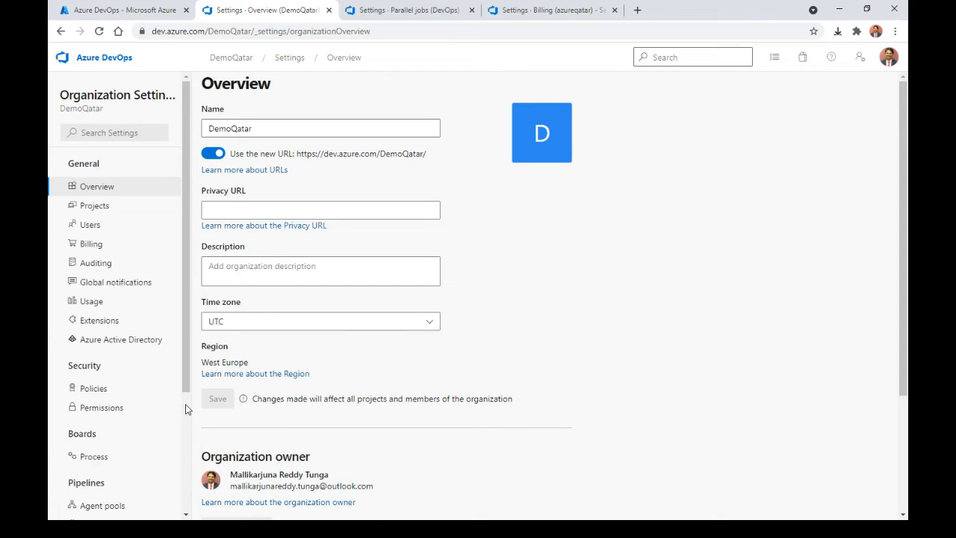
scroll(187, 410, "down", 3)
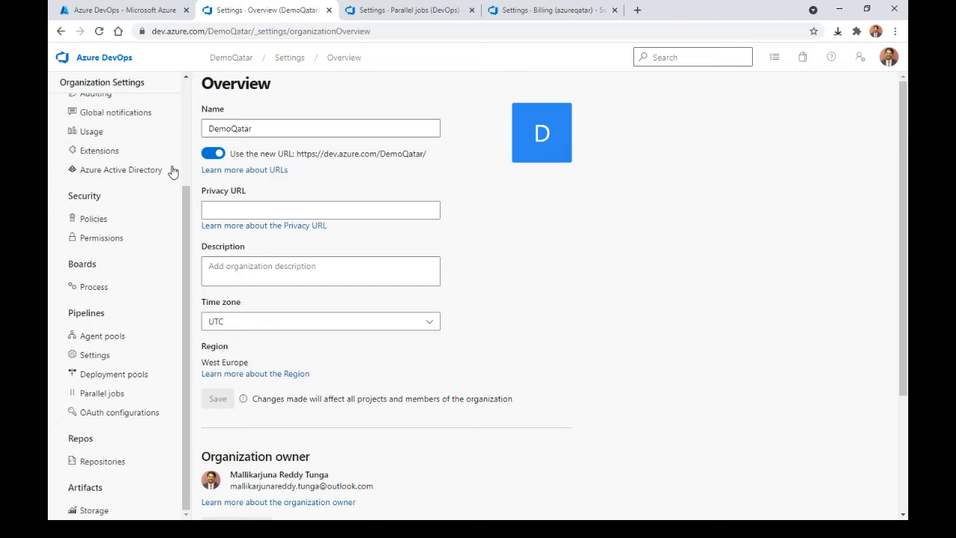
left_click_drag(185, 247, 250, 314)
left_click(233, 59)
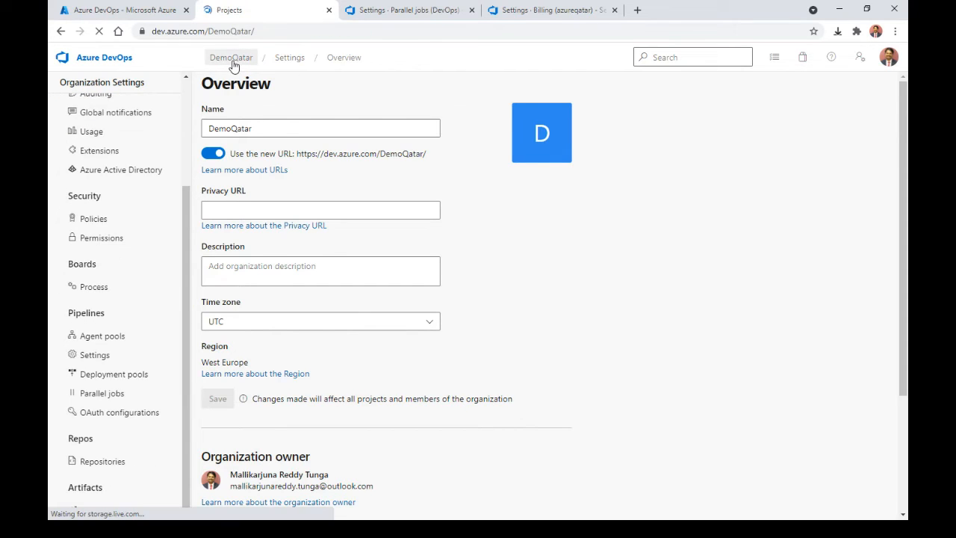
left_click(610, 207)
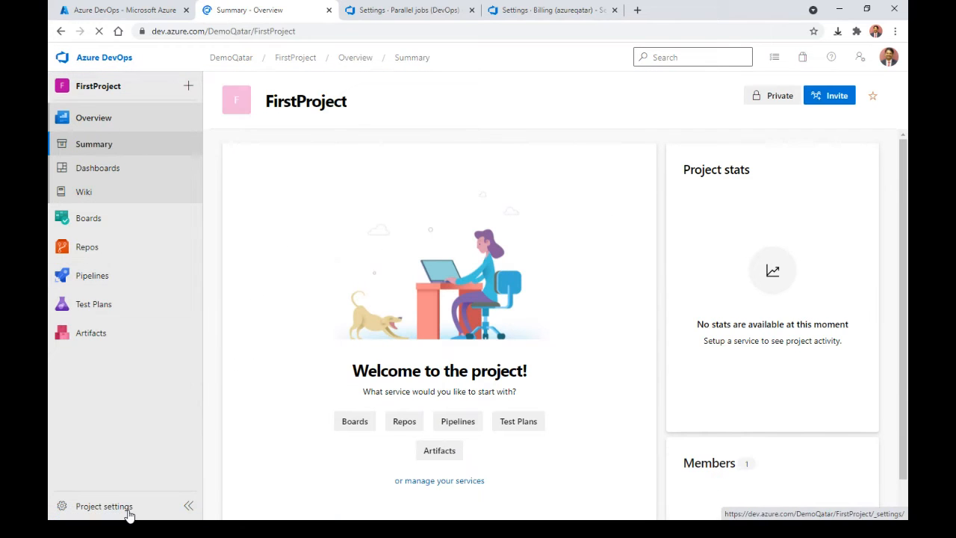
left_click(127, 511)
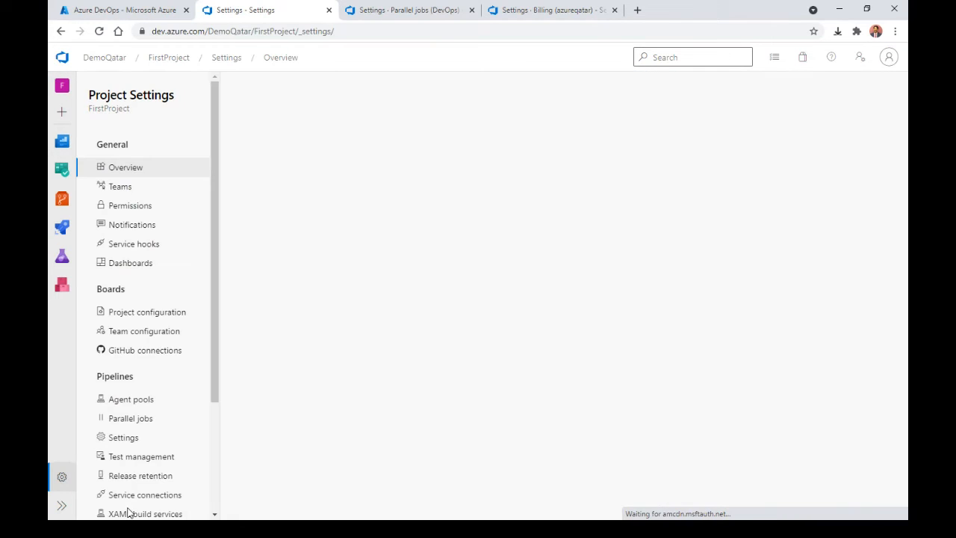
Step: Open the demo-svc01 service connection and look over its security and edit settings without changes
left_click(187, 494)
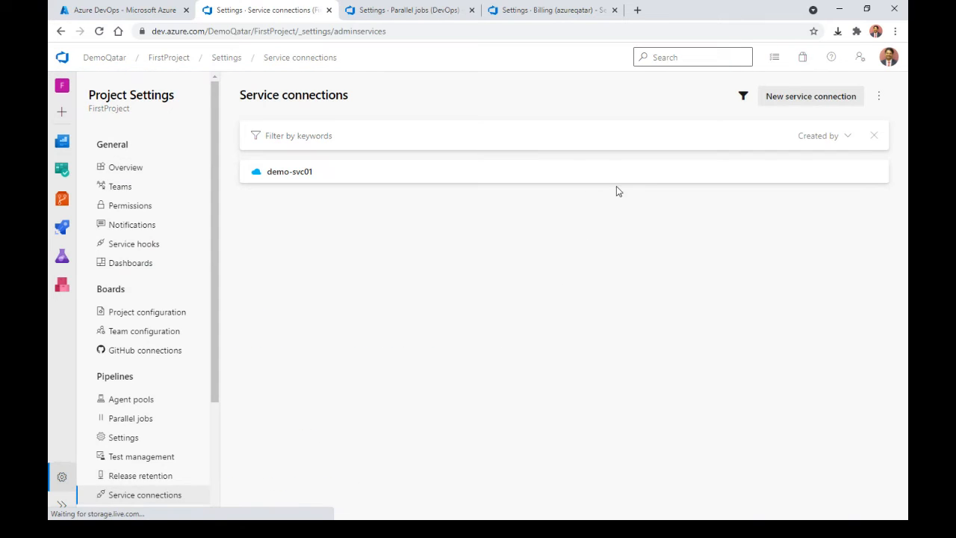
left_click(646, 178)
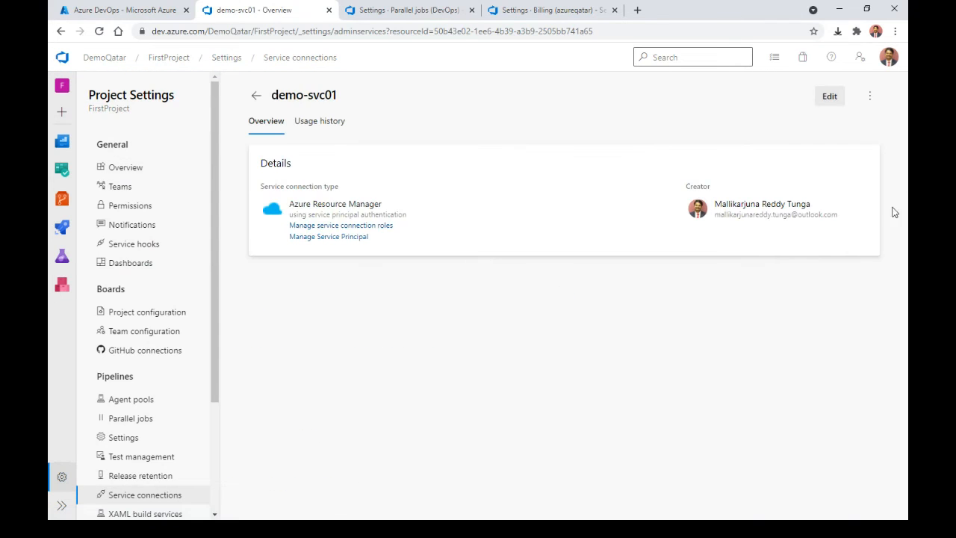
left_click(869, 95)
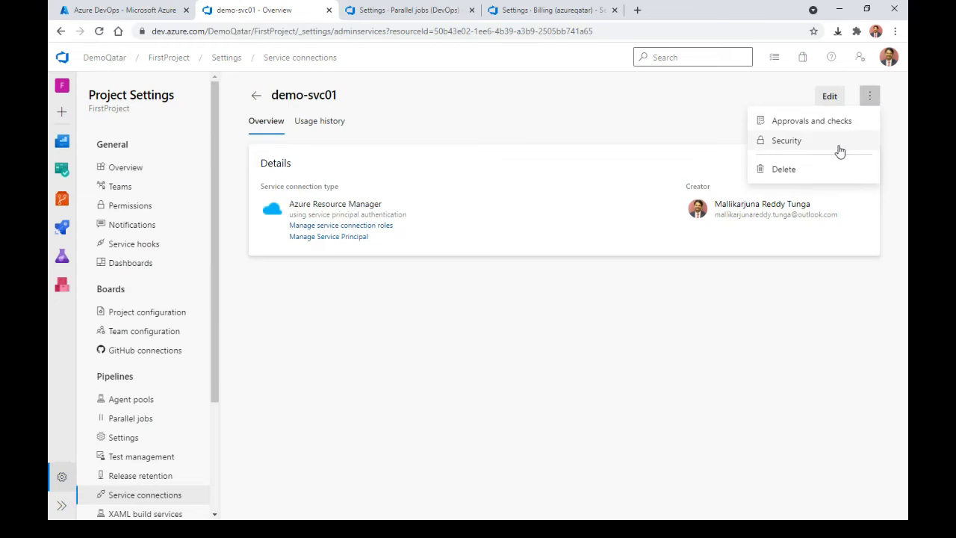
left_click(838, 147)
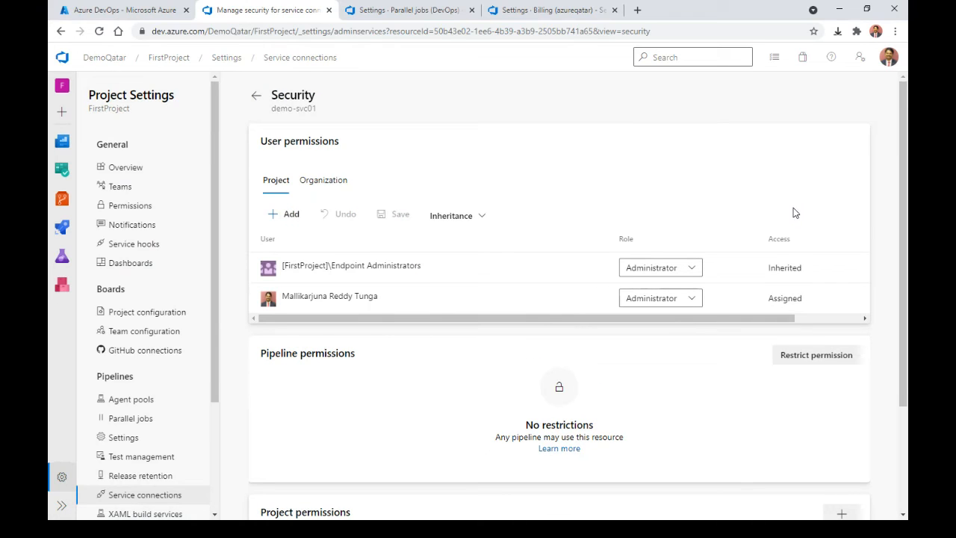
left_click(256, 95)
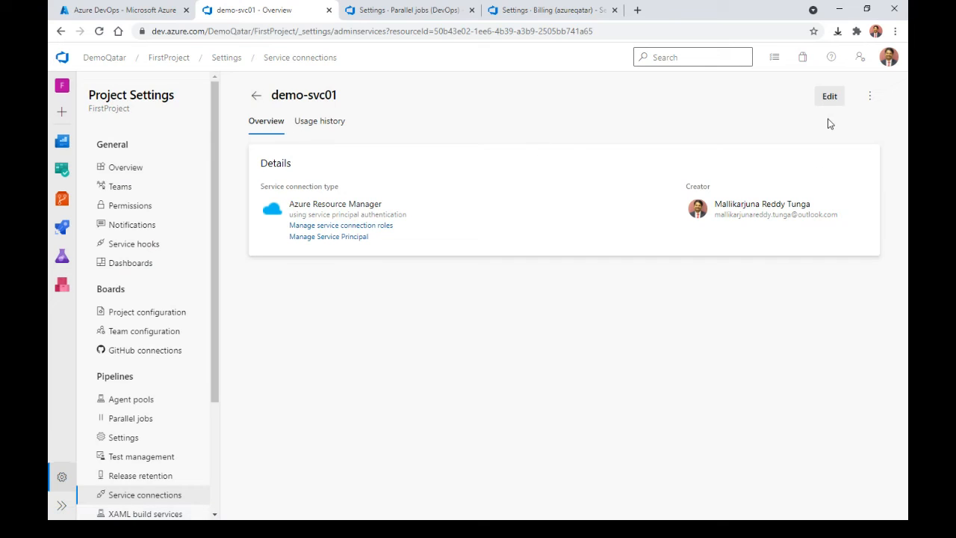
left_click(829, 97)
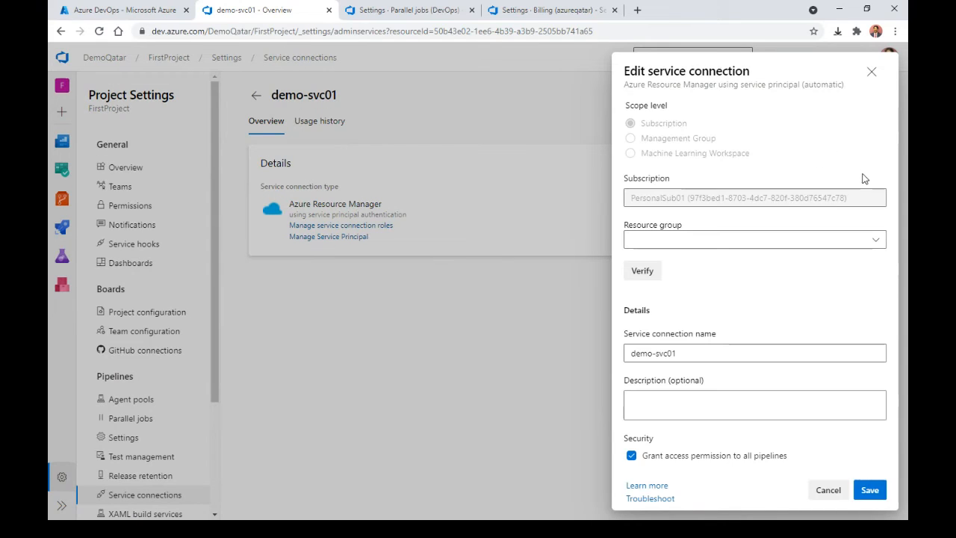
left_click(872, 73)
Step: Add ScrumProject to demo-svc01's project permissions and confirm the sharing
left_click(870, 95)
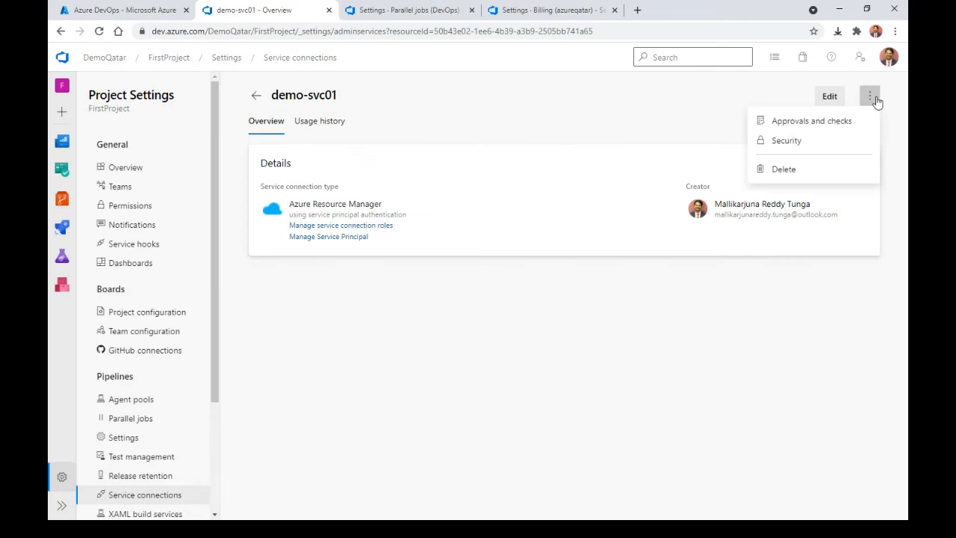
left_click(827, 144)
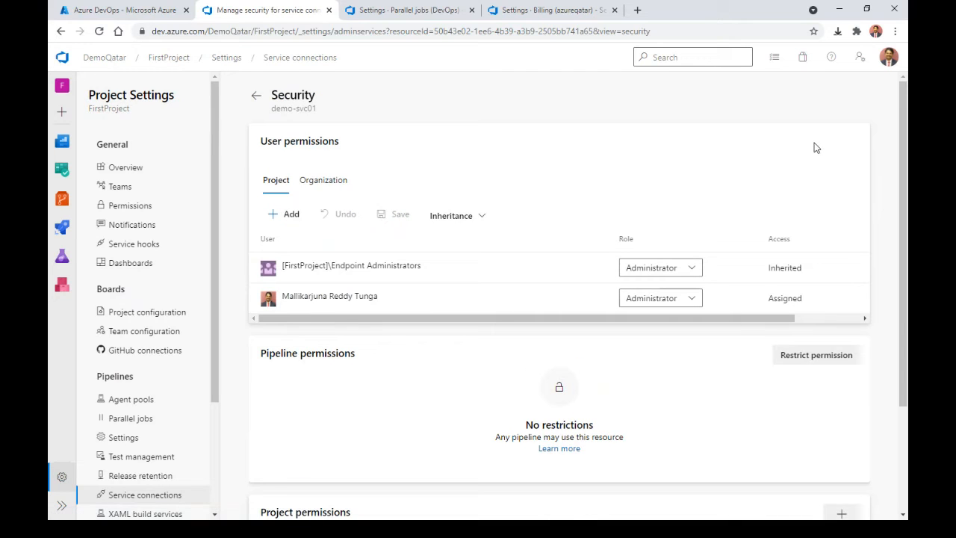
left_click(331, 186)
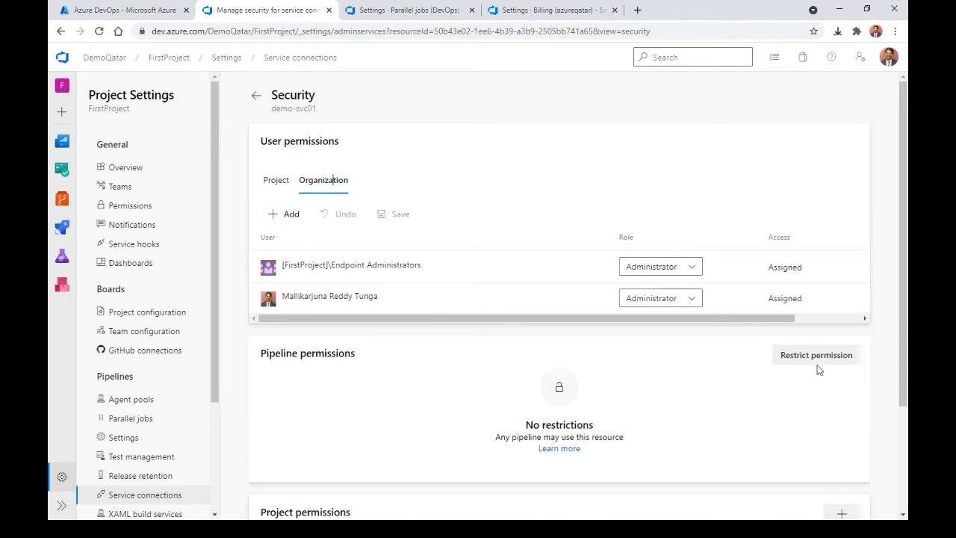
left_click(276, 180)
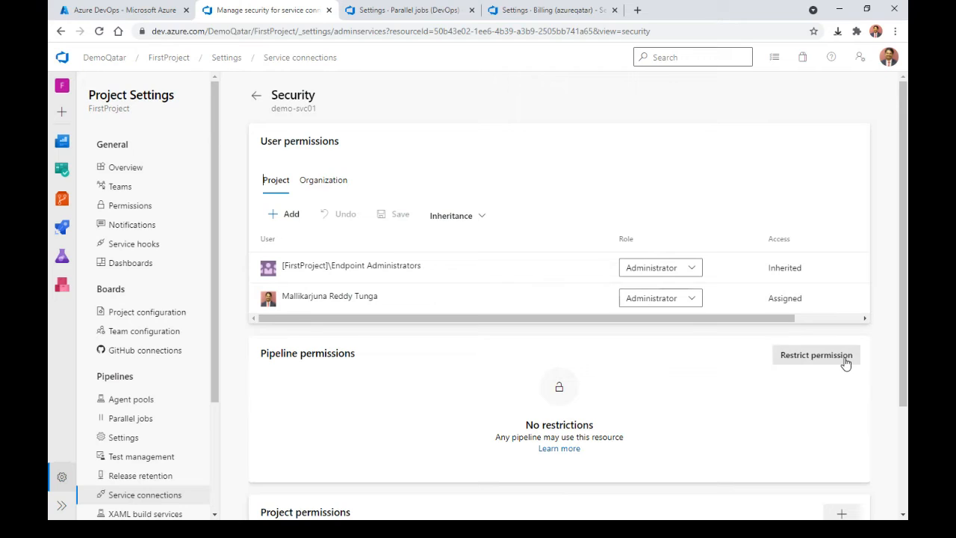
scroll(792, 436, "down", 2)
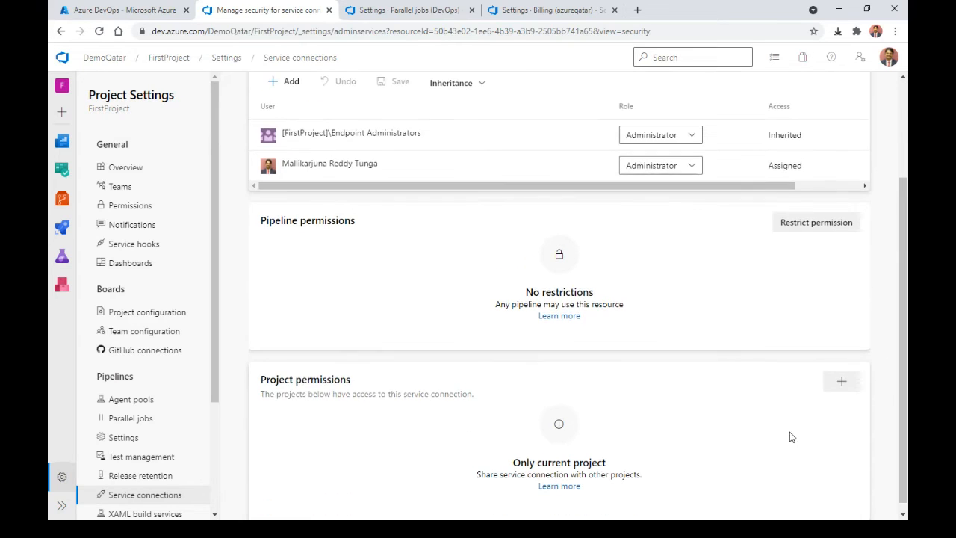
left_click(843, 383)
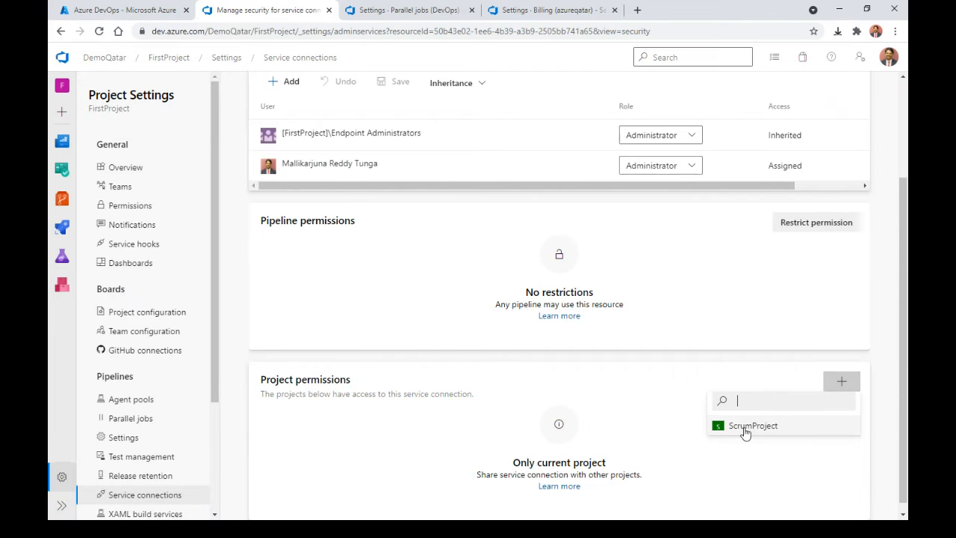
left_click(744, 428)
left_click(592, 319)
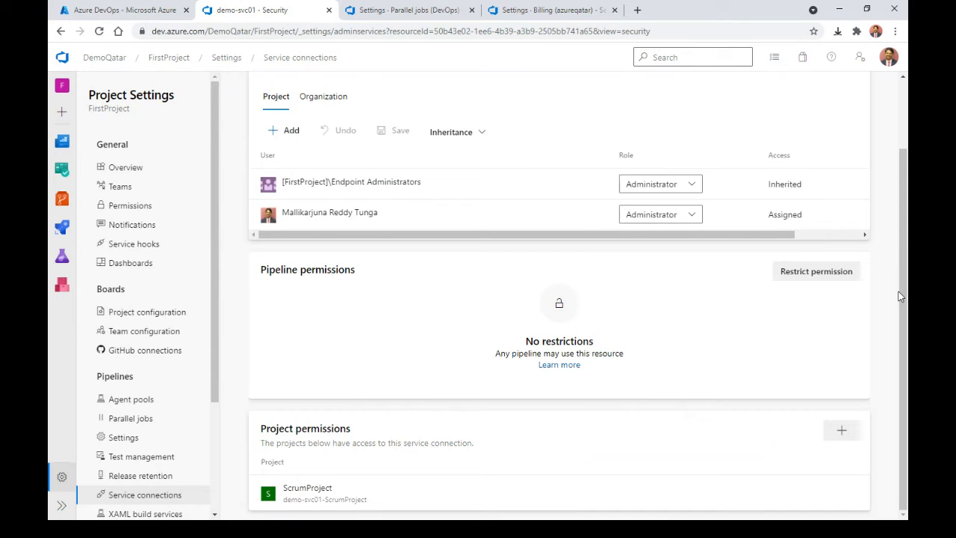
left_click_drag(907, 343, 907, 234)
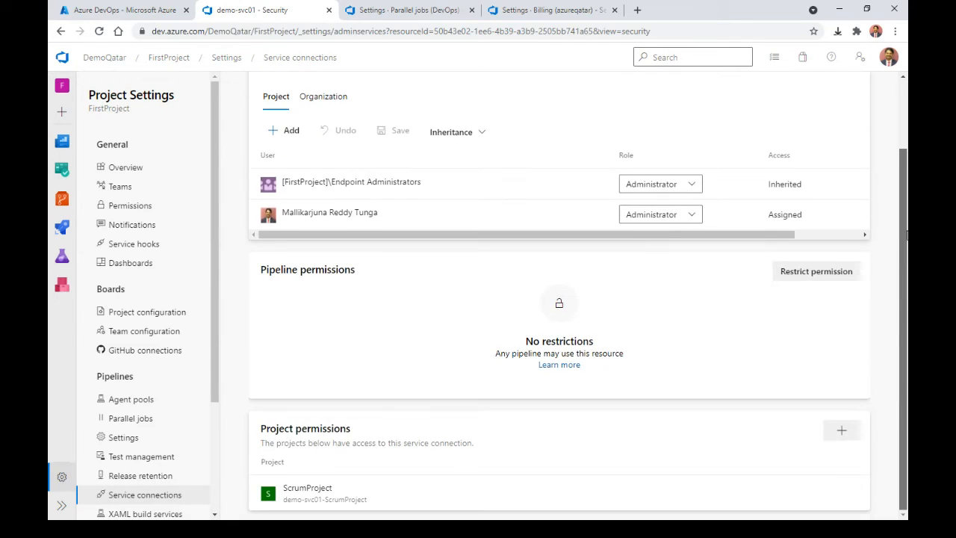
Step: Go from DemoQatar to ScrumProject's Service connections settings, showing the shared demo-svc01-ScrumProject
left_click(107, 58)
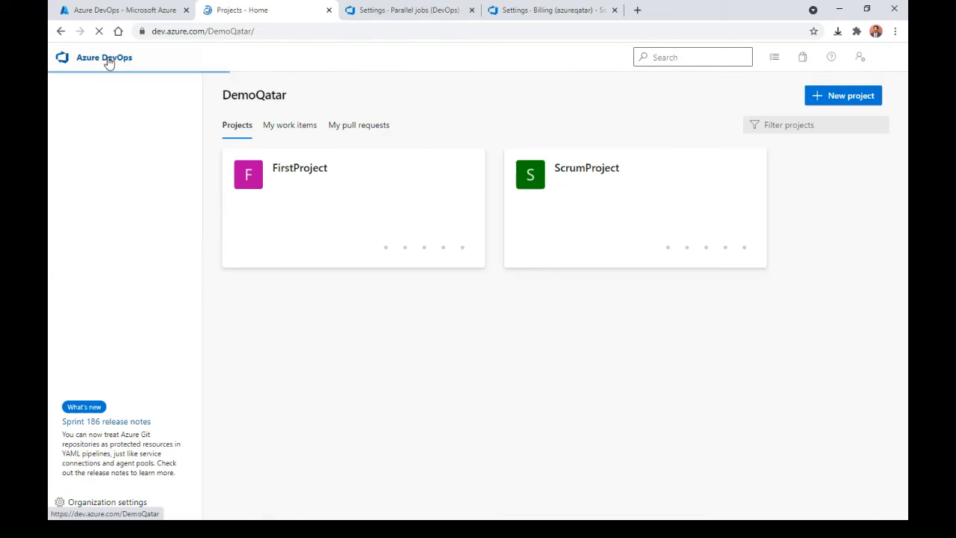
left_click(587, 196)
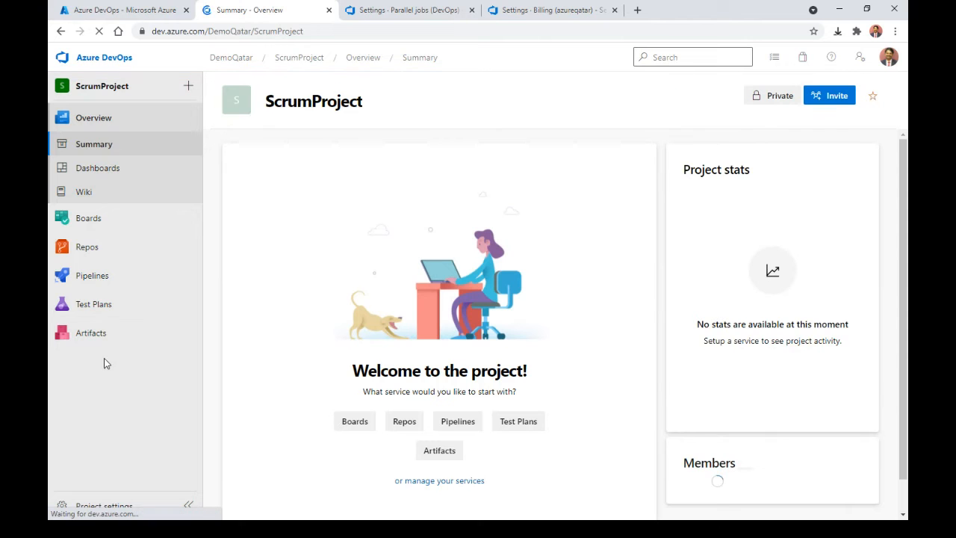
left_click(98, 507)
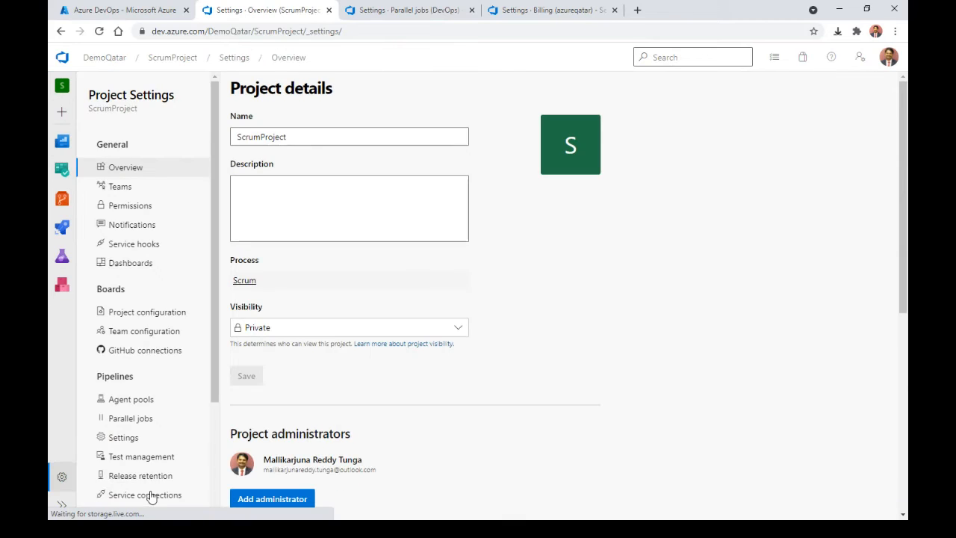
scroll(214, 393, "down", 1)
left_click(177, 431)
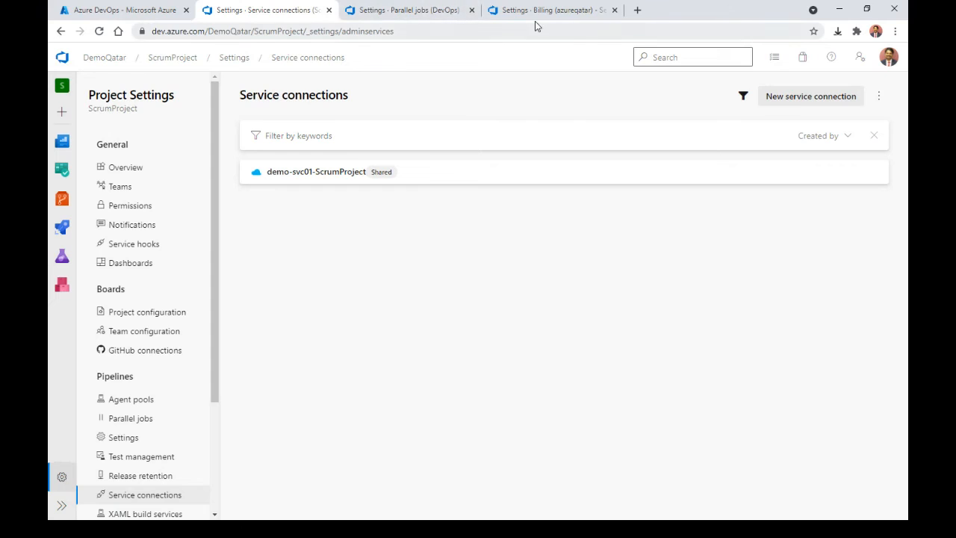
Step: Open the DevOps project overview, then its wiki at the AzureDevOps_FirstSteps page
left_click(368, 11)
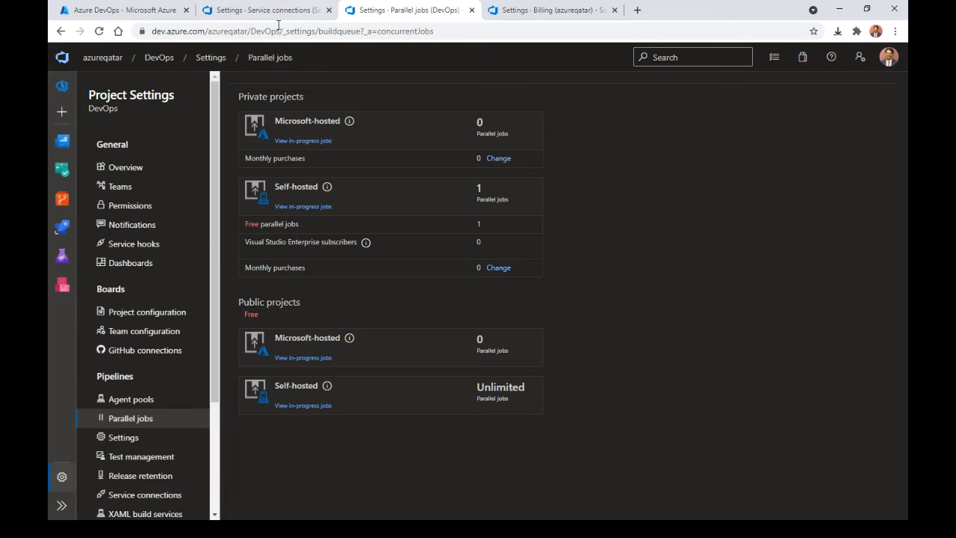
left_click(58, 147)
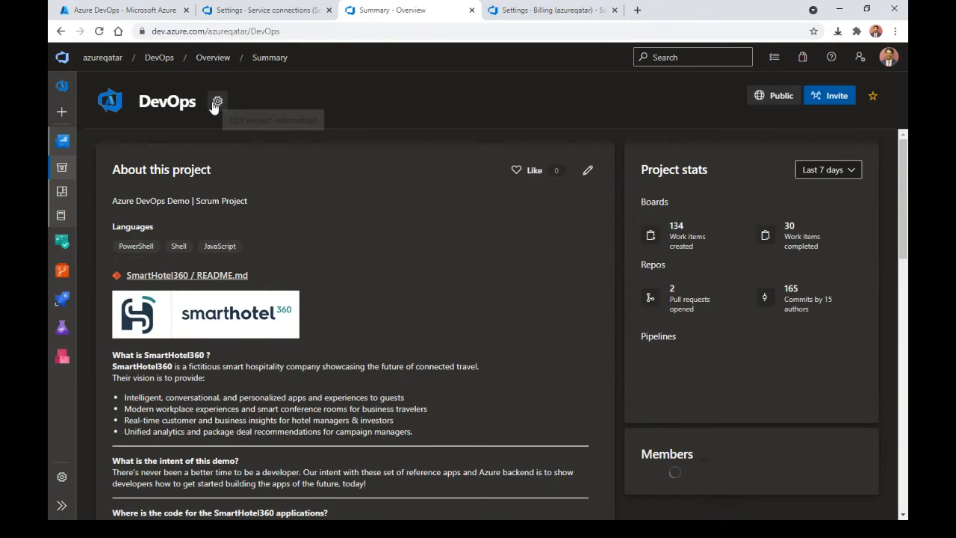
left_click(291, 31)
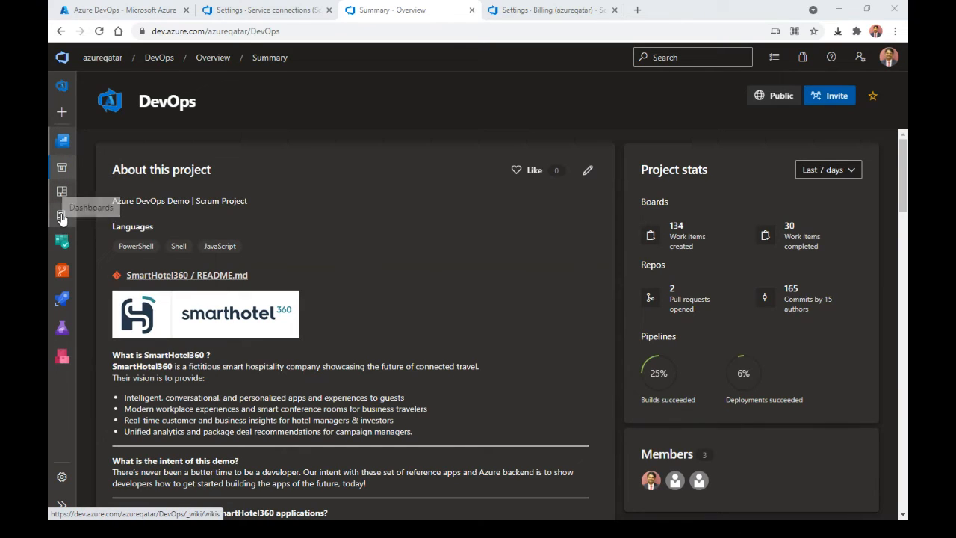
left_click(62, 506)
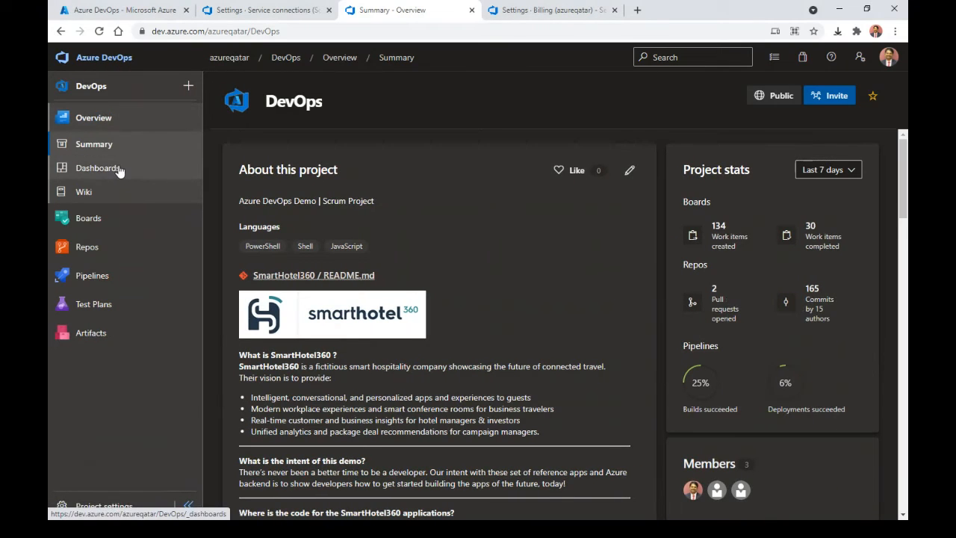
left_click(112, 192)
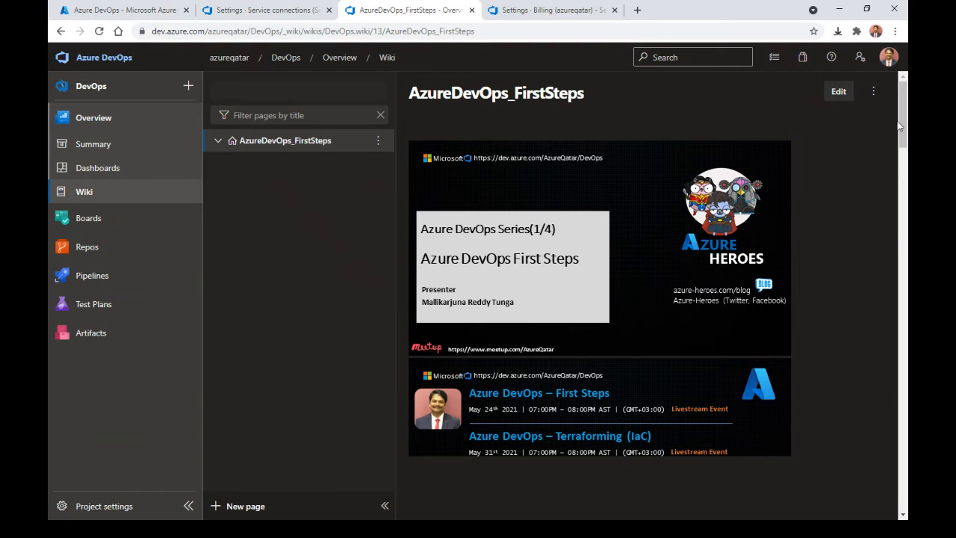
Step: Scroll the wiki page, then open the DevOps Team - Overview dashboard
left_click_drag(900, 127, 906, 108)
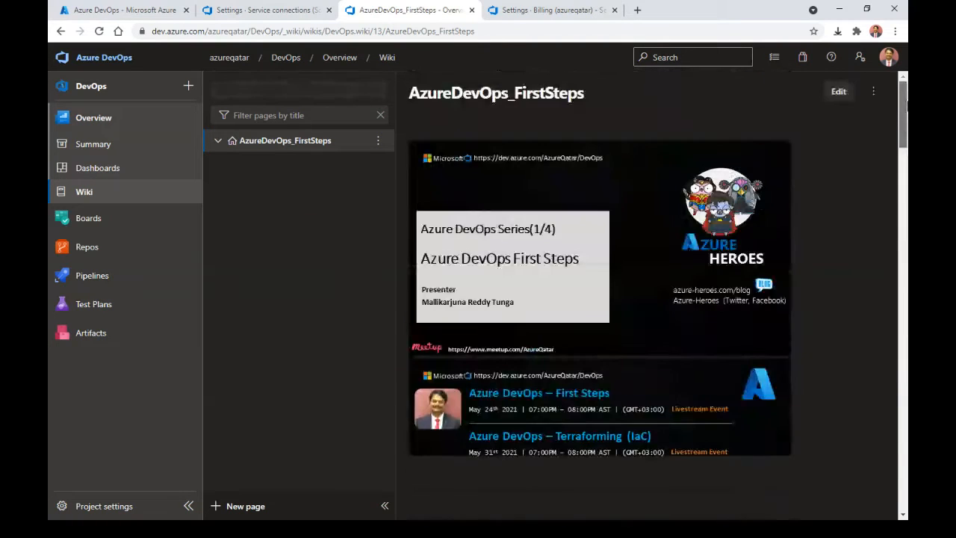
left_click(111, 172)
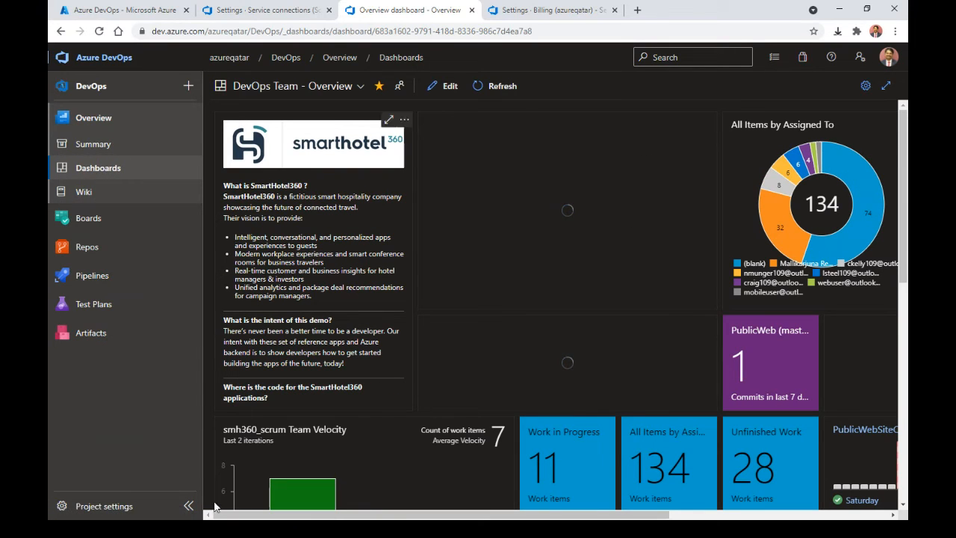
Step: Collapse the left navigation and scroll through the widened DevOps Team - Overview dashboard widgets
left_click(188, 505)
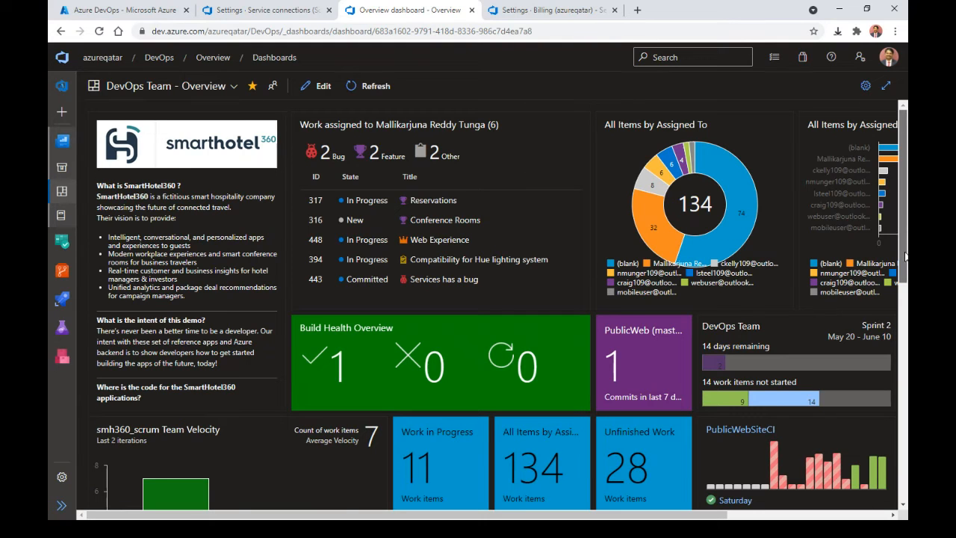
scroll(905, 256, "down", 2)
scroll(905, 257, "up", 2)
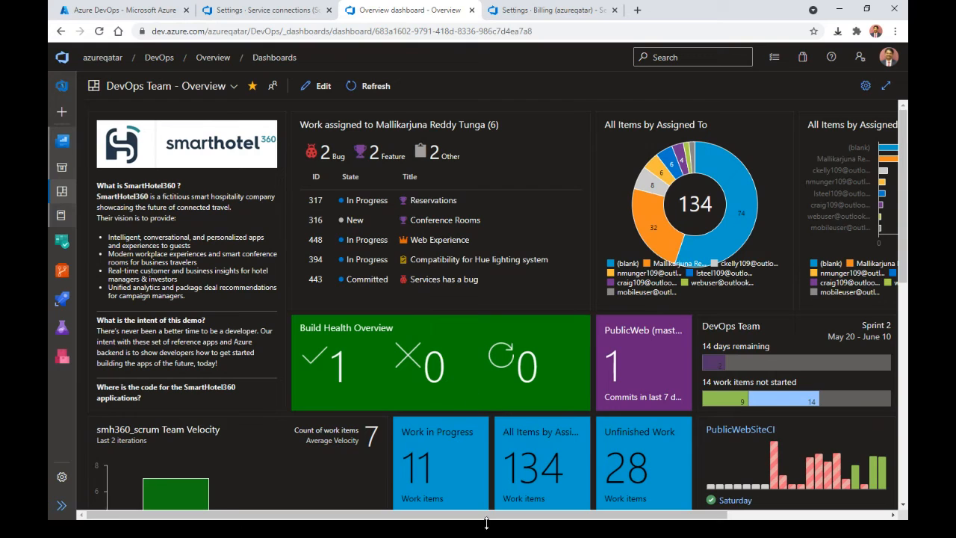
left_click_drag(493, 517, 601, 518)
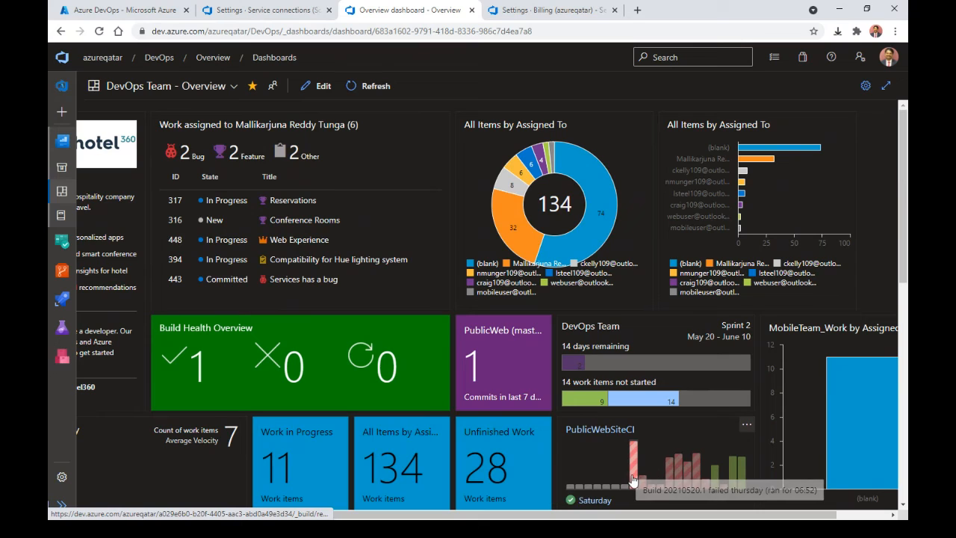
mouse_move(636, 482)
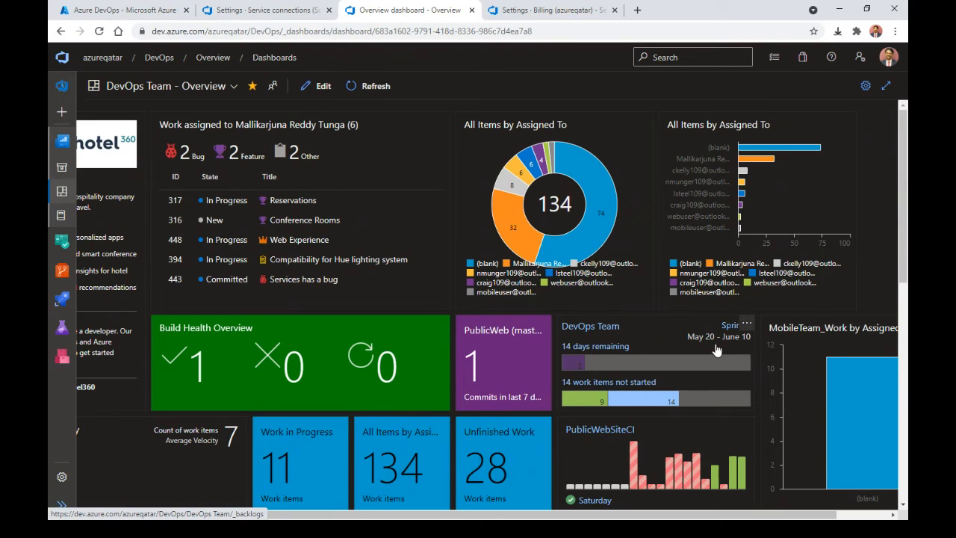
scroll(715, 350, "down", 4)
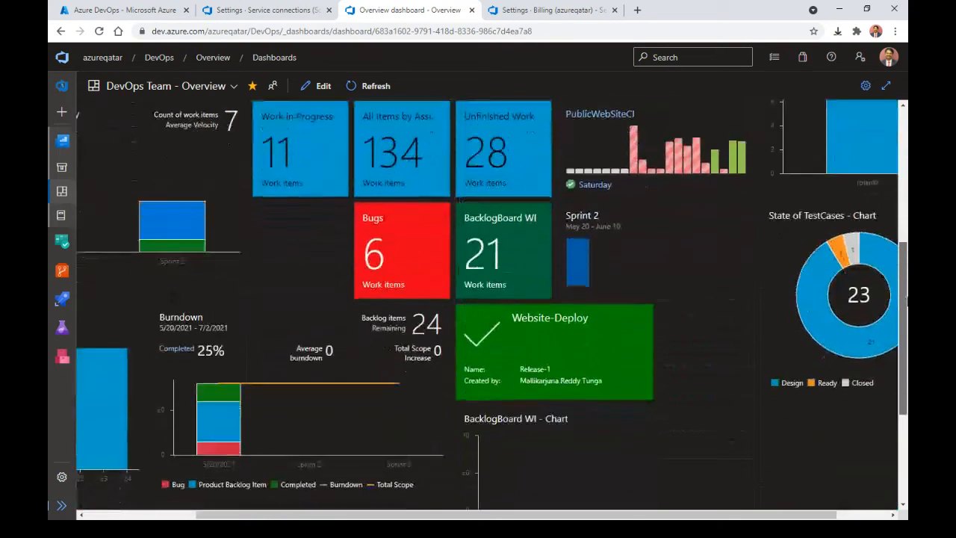
left_click_drag(906, 300, 907, 321)
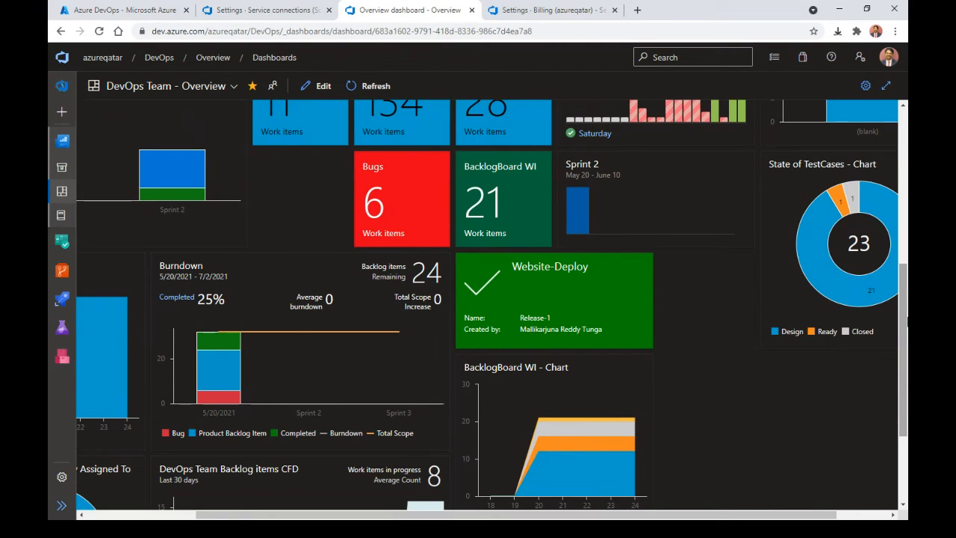
scroll(907, 319, "down", 2)
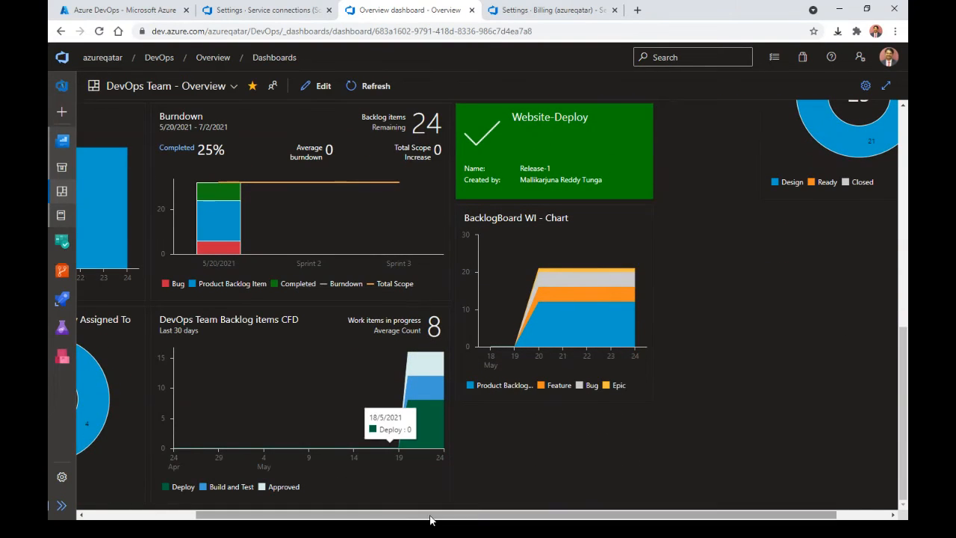
left_click_drag(438, 518, 328, 518)
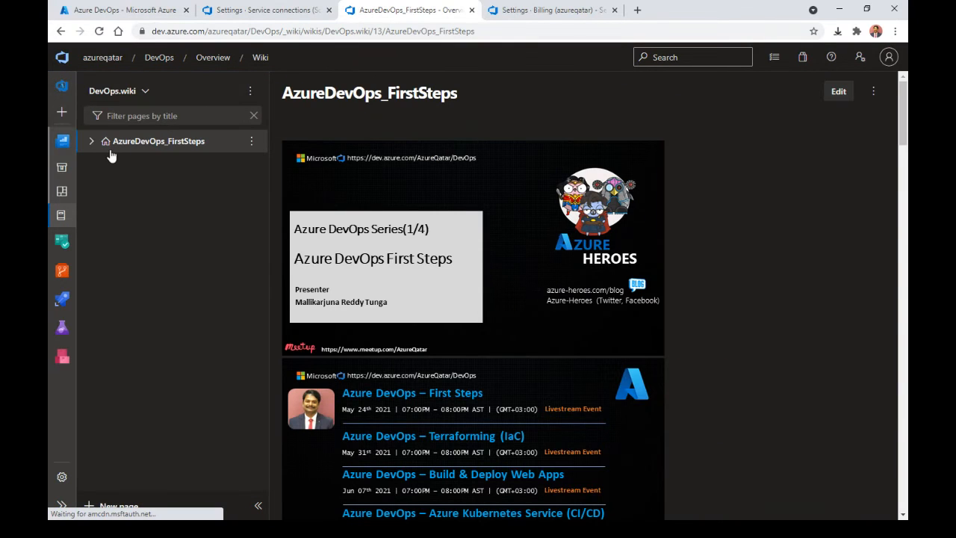
Step: Browse the Pricing, Permissions and Service Connections wiki pages, then show recently updated work items
left_click(91, 142)
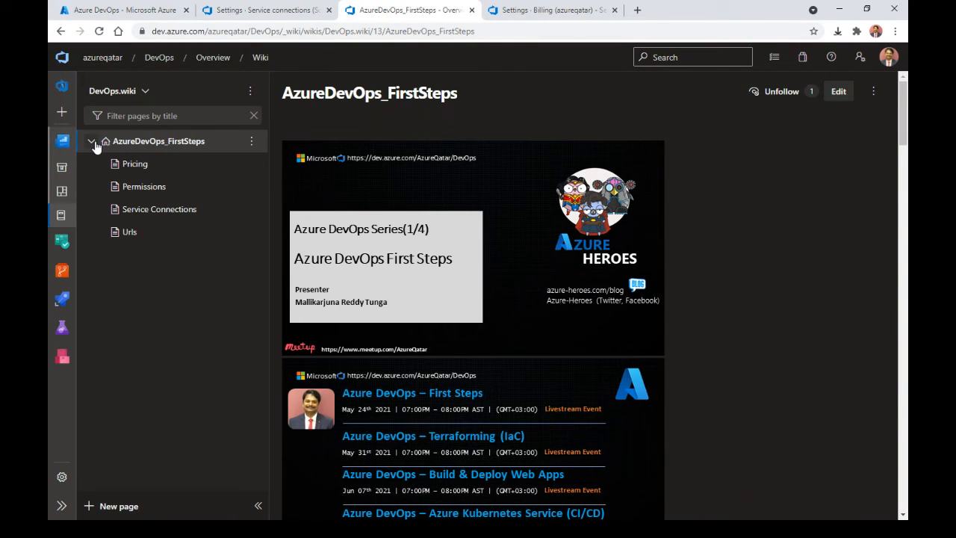
left_click(166, 172)
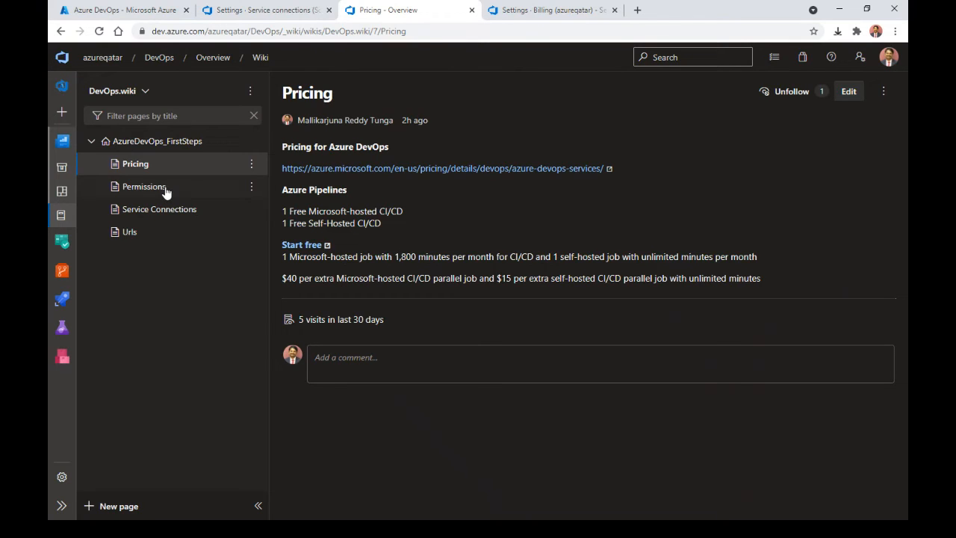
left_click(166, 191)
left_click(164, 208)
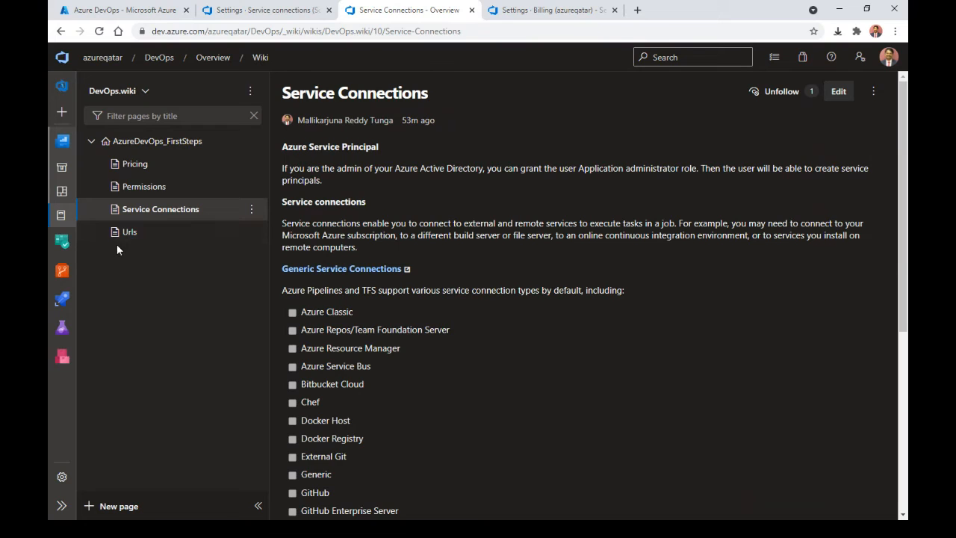
mouse_move(72, 254)
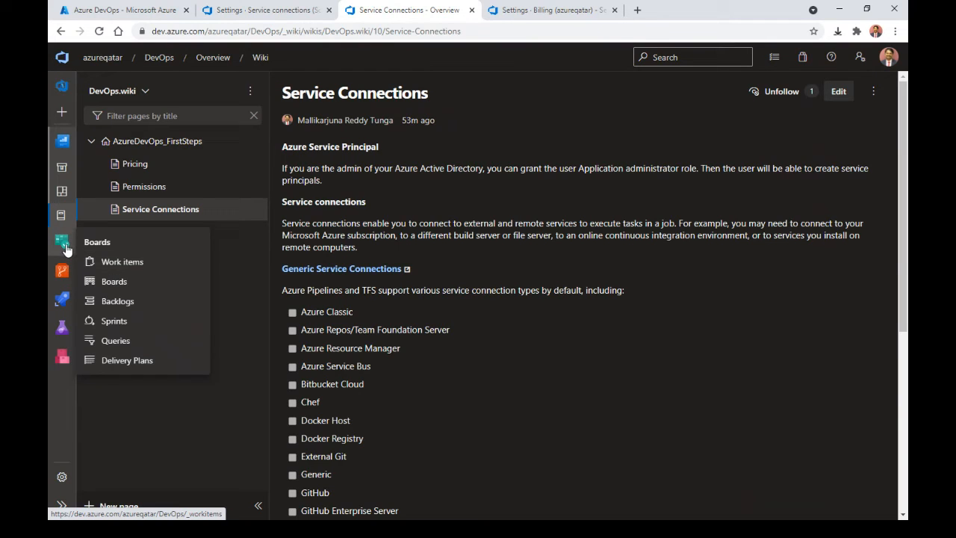
left_click(125, 263)
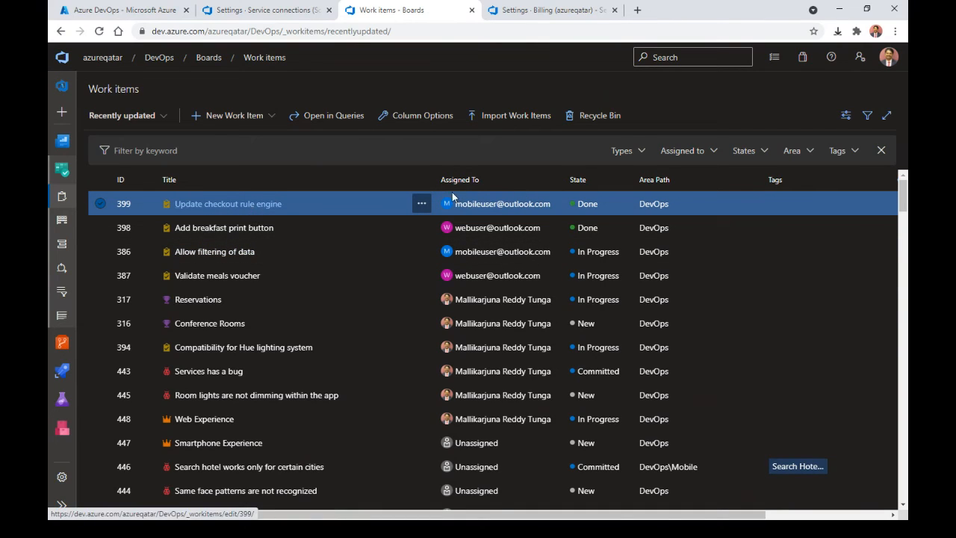
Step: Drag the reservation agent item under Check-in from your phone into Sprint 3, then list work items
left_click(61, 247)
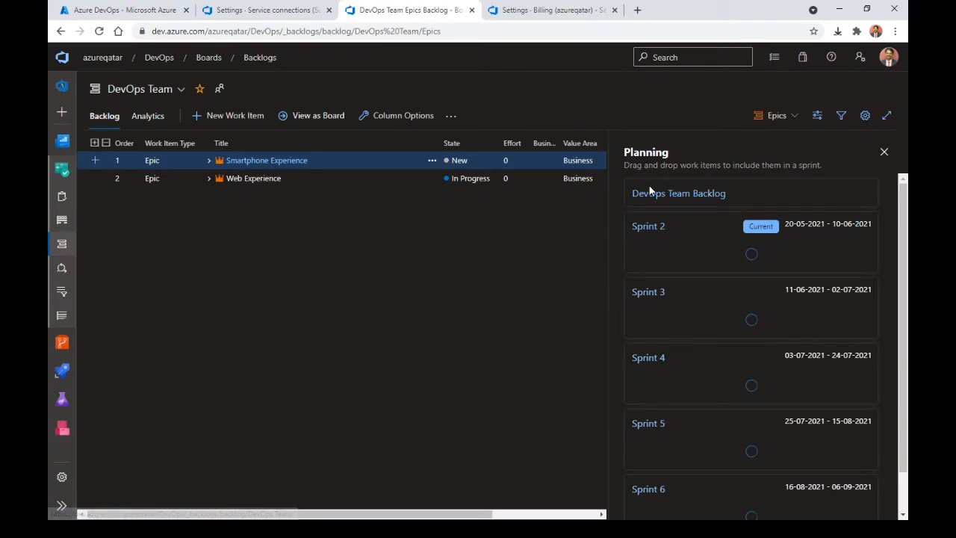
left_click(208, 161)
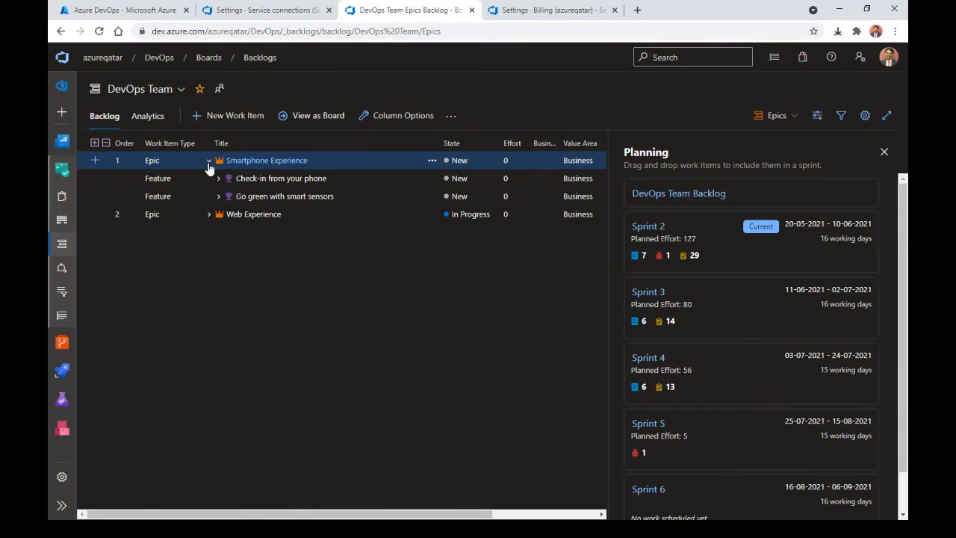
left_click(218, 179)
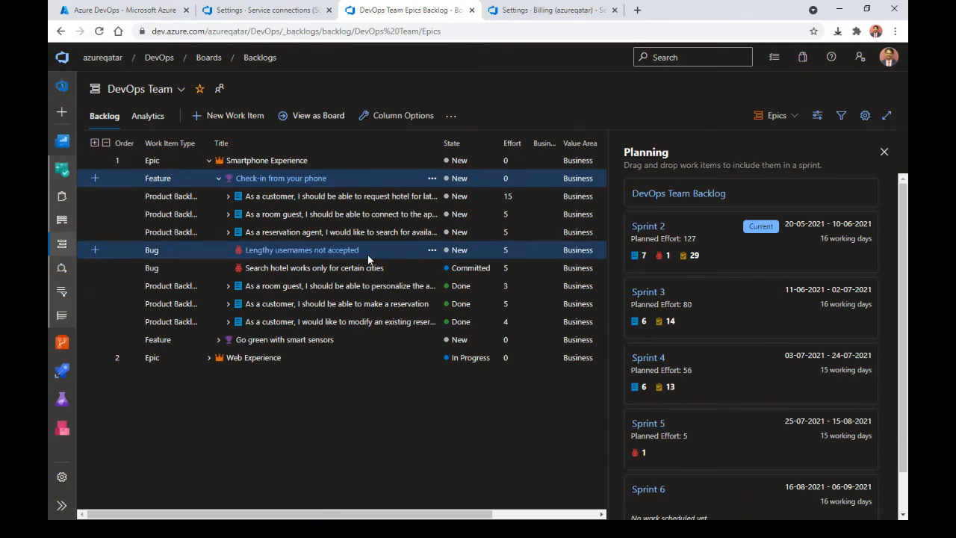
left_click(440, 232)
left_click_drag(440, 232, 714, 320)
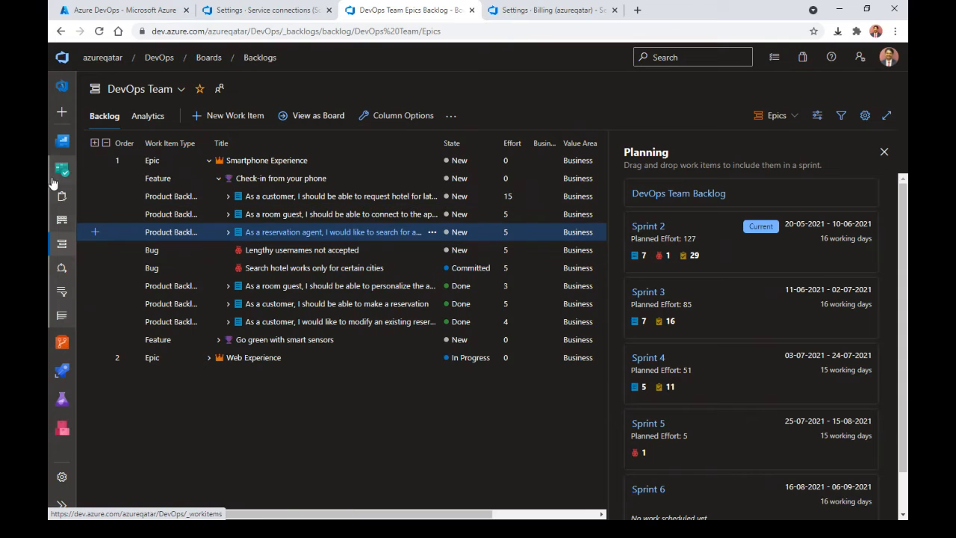
left_click(62, 199)
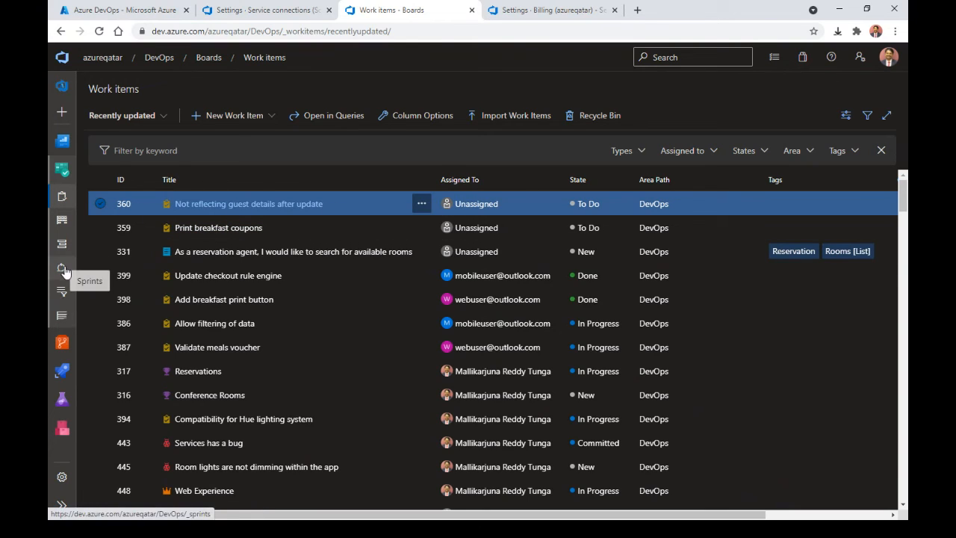
Step: On the DevOps Team Features board, show feature 315's six backlog items and its two bugs
left_click(62, 223)
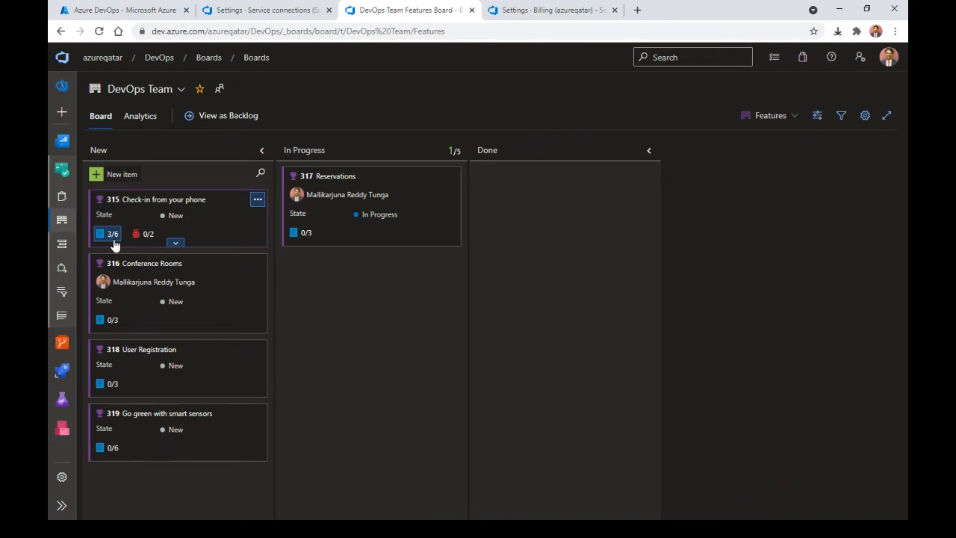
left_click(111, 234)
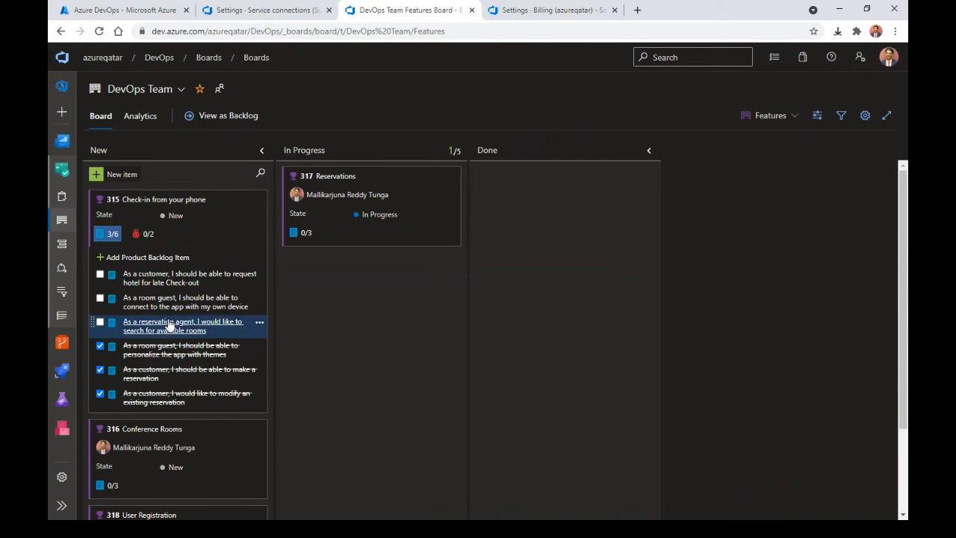
left_click(127, 258)
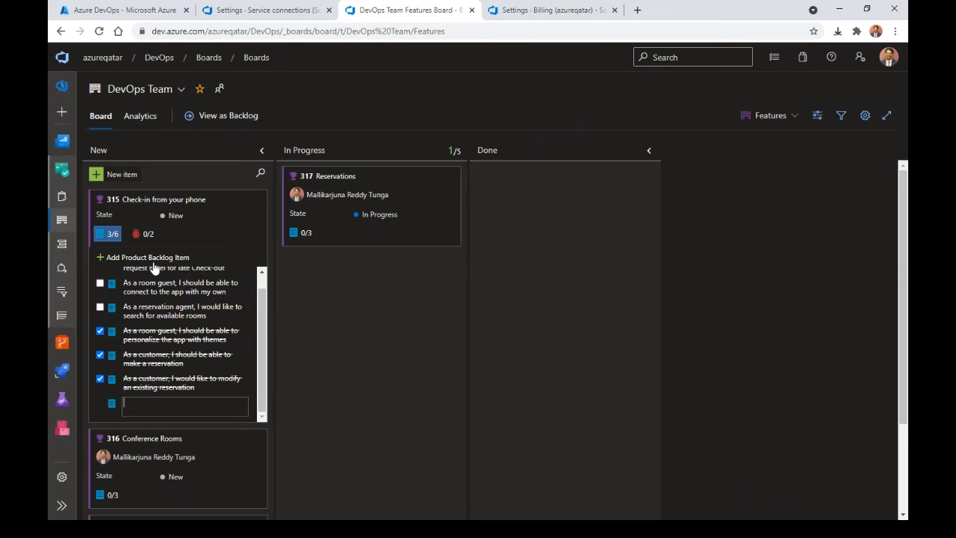
left_click(146, 234)
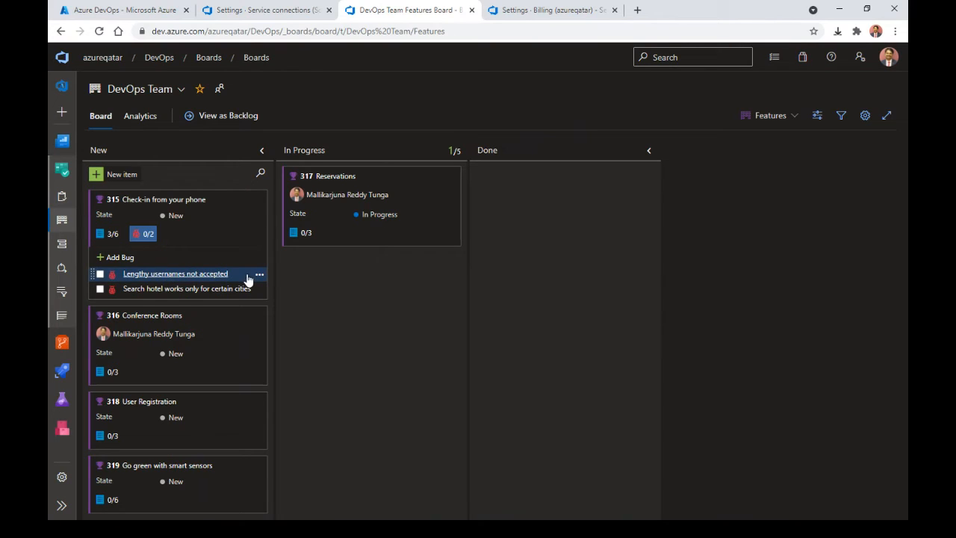
Step: Open bug 441 'Lengthy usernames not accepted', close it, and go to the DevOps project summary
left_click(133, 274)
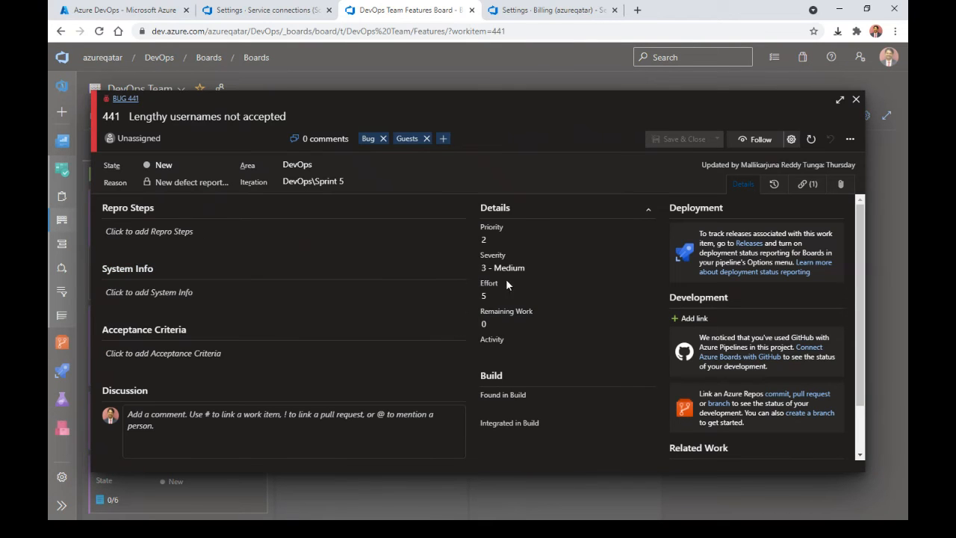
left_click(812, 141)
left_click(856, 100)
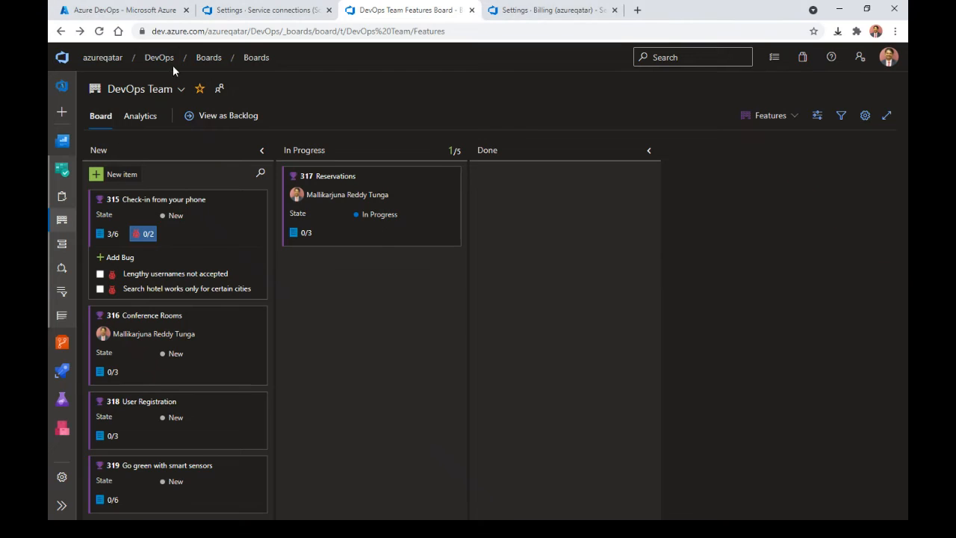
left_click(160, 61)
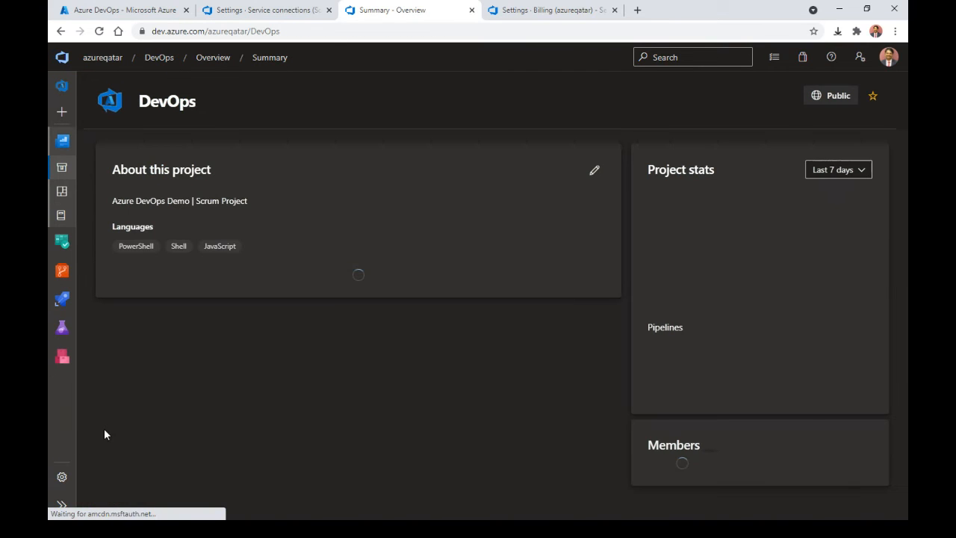
Step: Open the DevOps project settings Overview, highlight the Scrum process, and restore the browser window
left_click(61, 479)
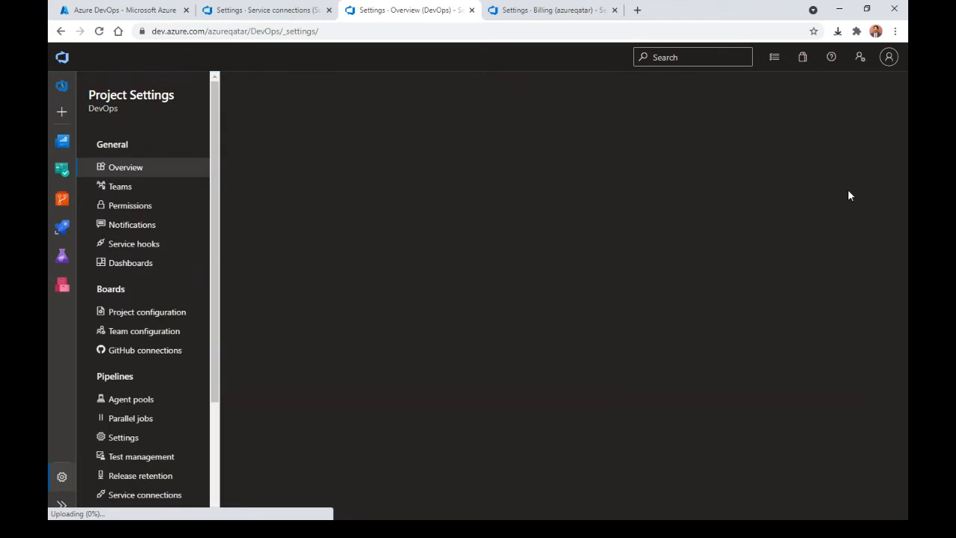
left_click_drag(903, 109, 905, 135)
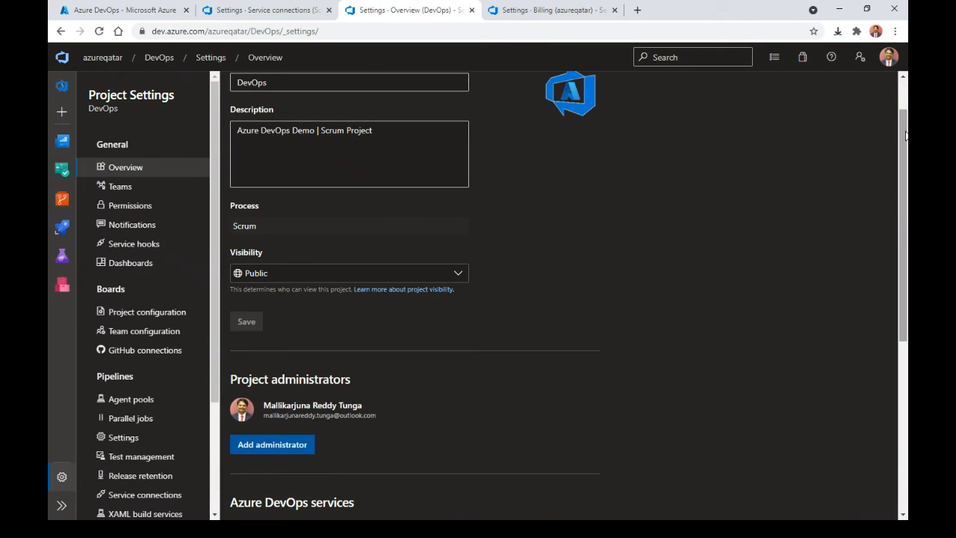
left_click_drag(261, 227, 233, 219)
left_click(281, 230)
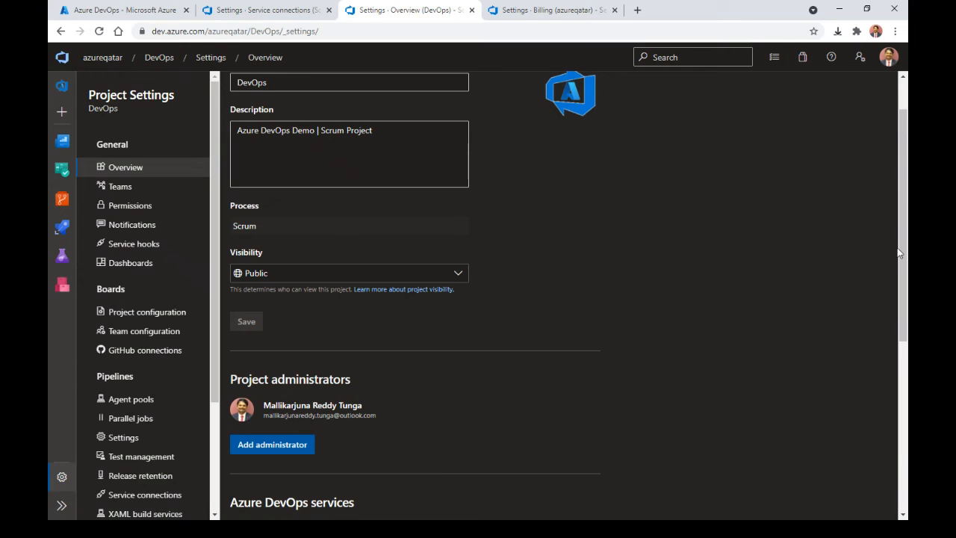
scroll(899, 188, "up", 1)
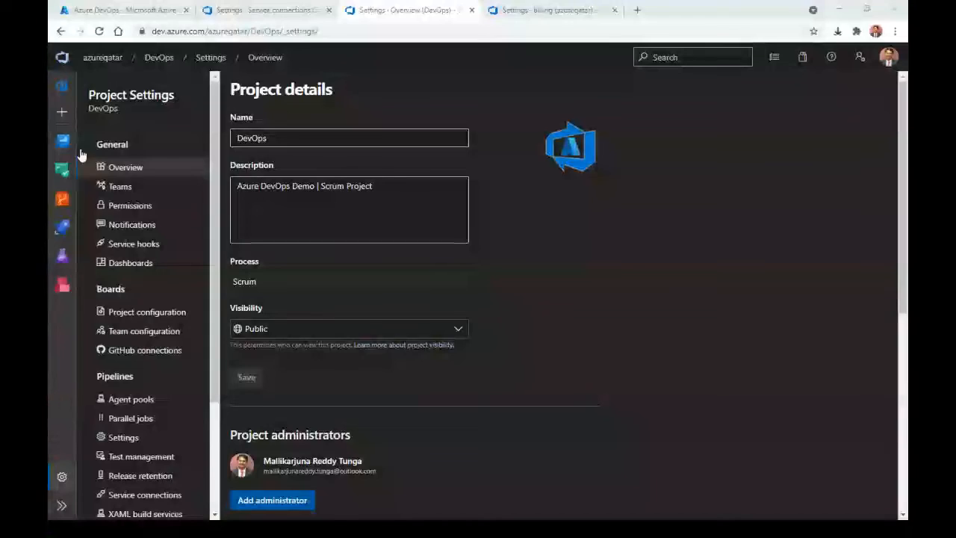
double_click(723, 13)
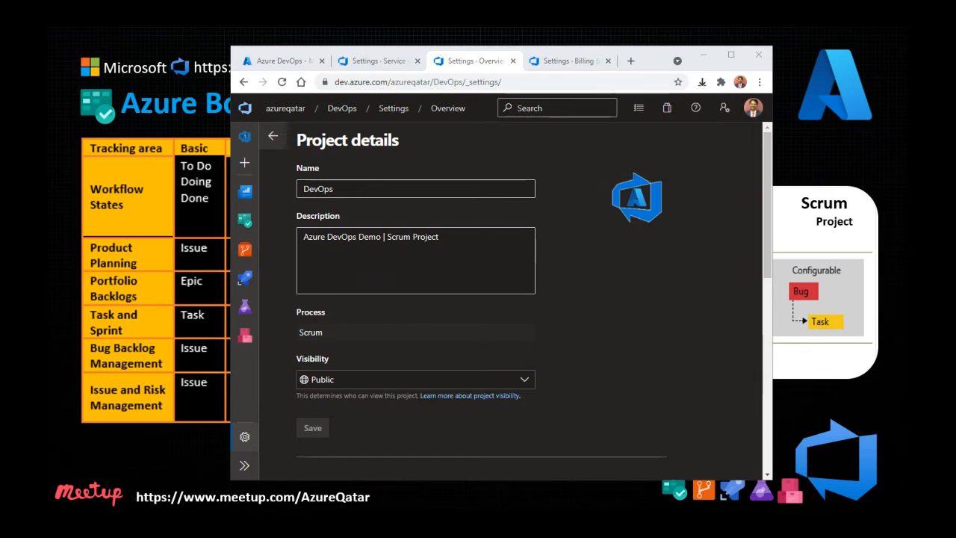
Step: Advance the slides to Azure Pipeline agents, then return to the DevOps project summary
key("alt+Tab")
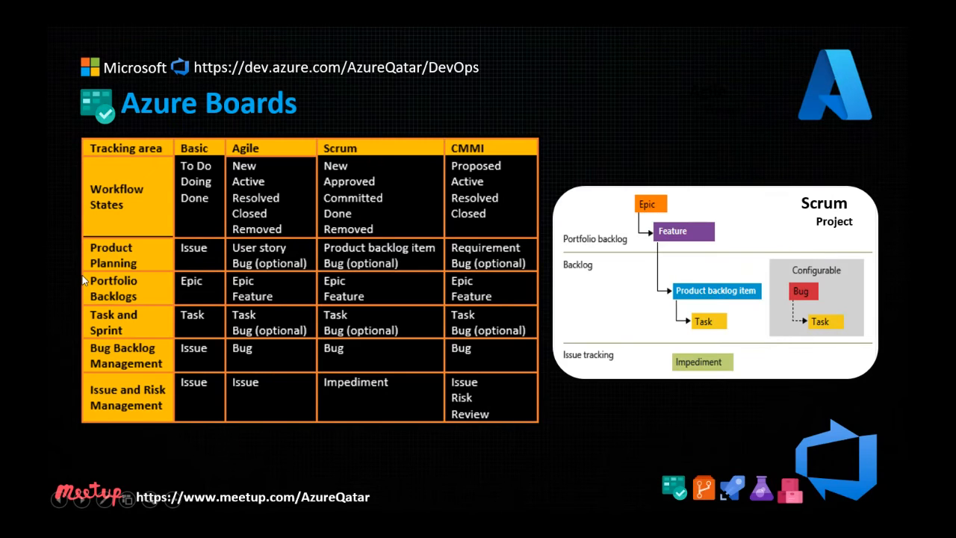
left_click(83, 275)
left_click(84, 279)
left_click(84, 279)
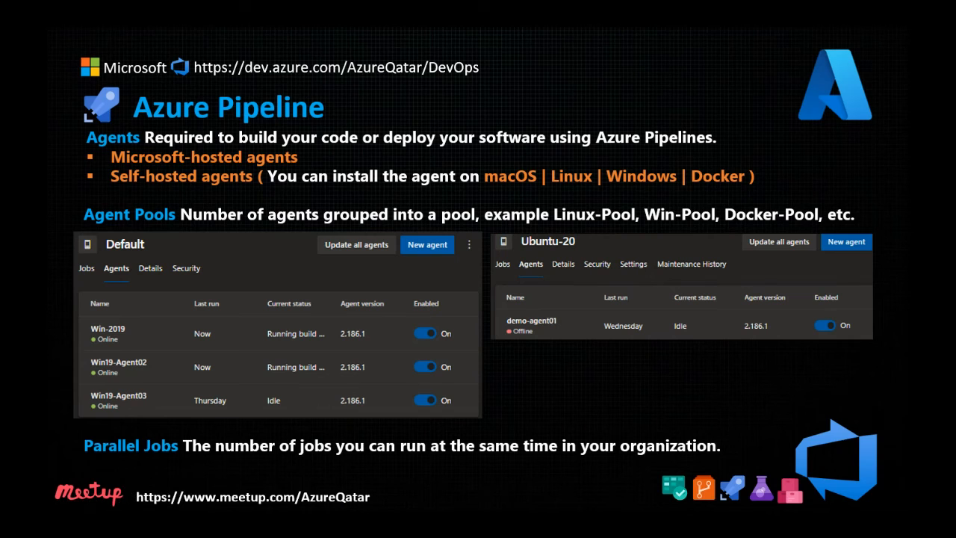
key("alt+Tab")
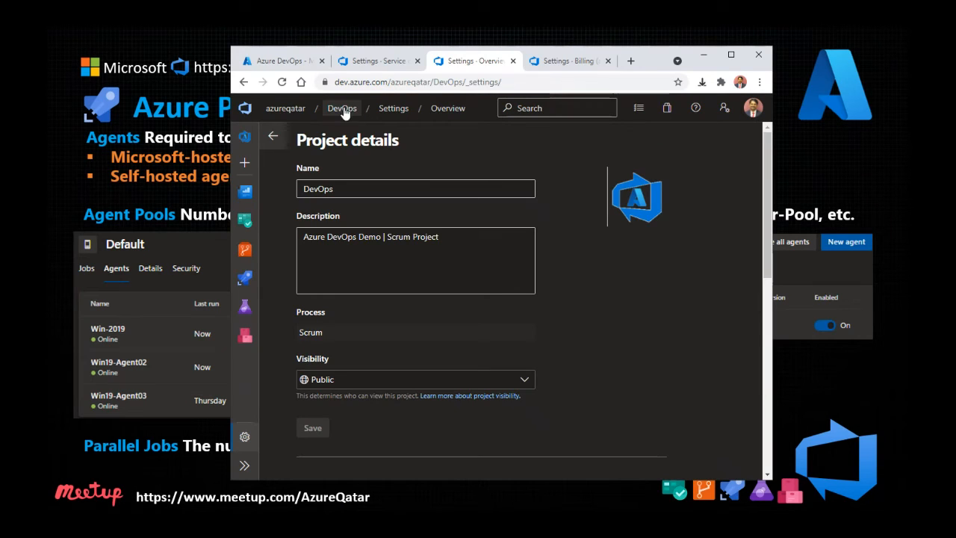
left_click(345, 112)
left_click_drag(651, 63, 726, 32)
Step: Open the DevOps project settings and go to its Agent pools page
left_click(320, 407)
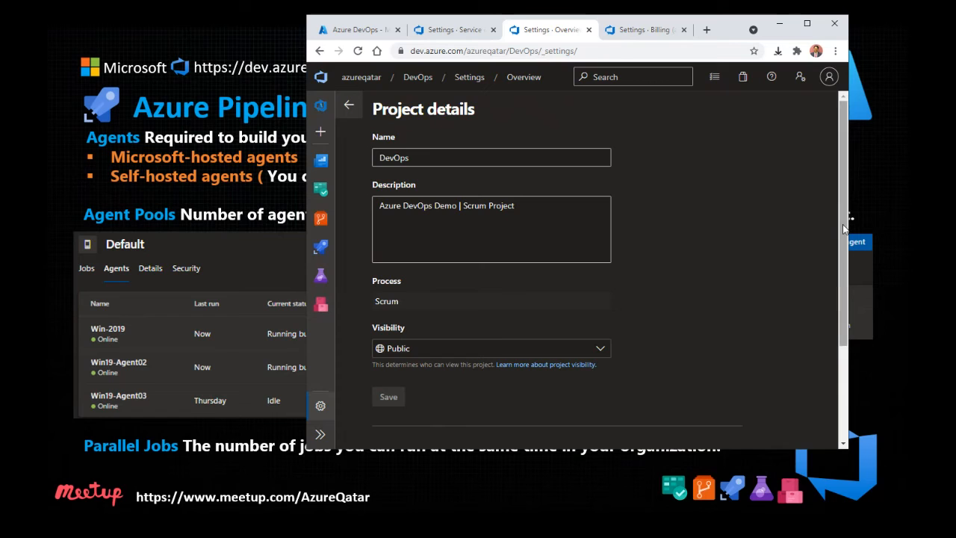
scroll(844, 224, "down", 2)
left_click(319, 434)
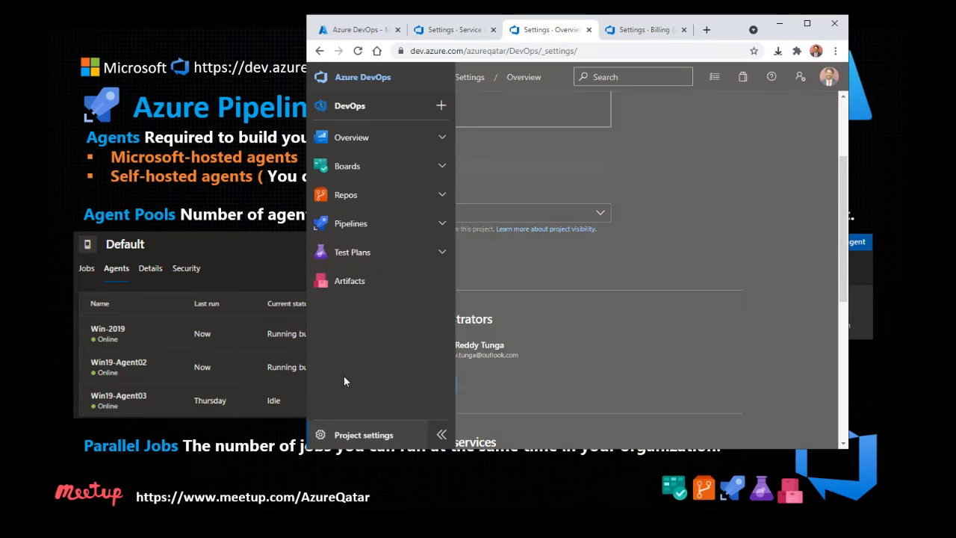
left_click(443, 433)
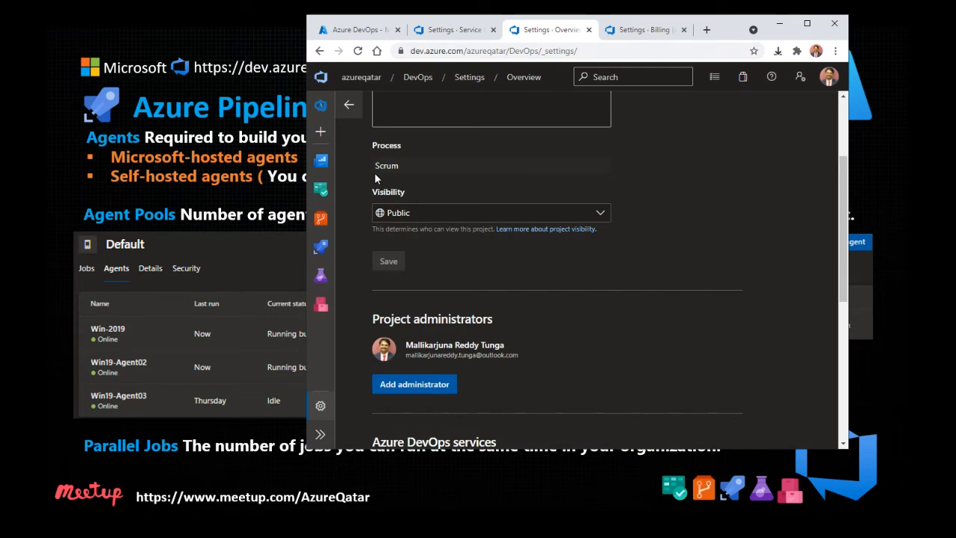
left_click(349, 105)
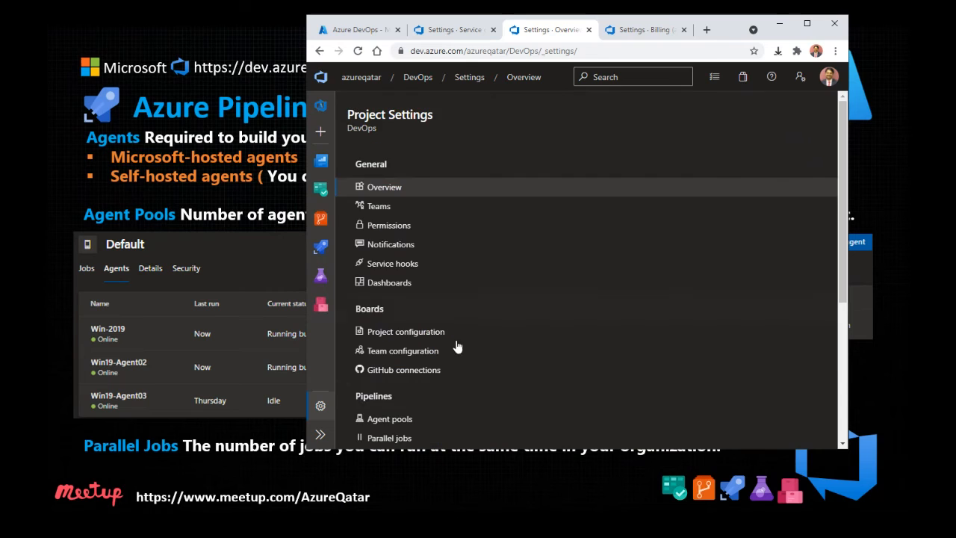
left_click(418, 420)
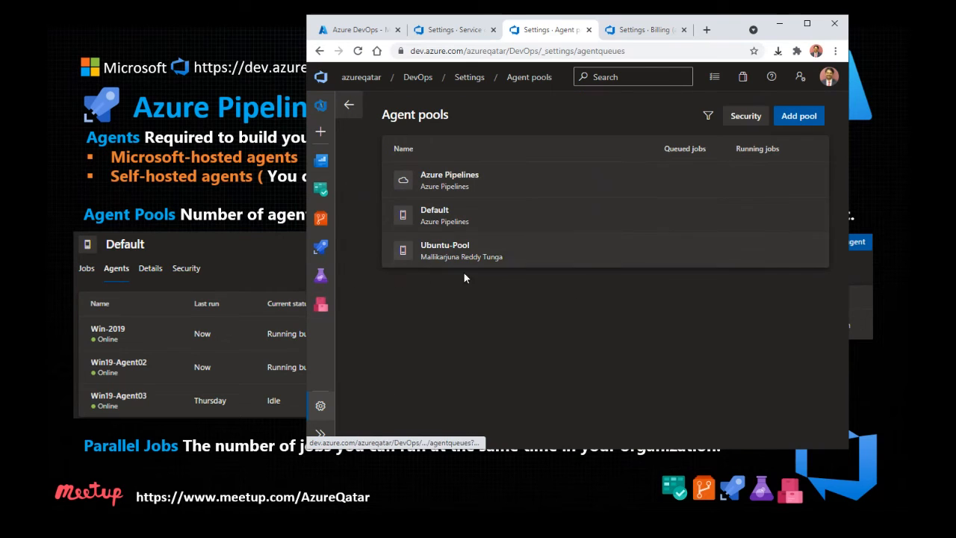
Step: View Ubuntu-Pool, then list the Default pool's three agents and switch to the Azure portal tab
left_click(479, 257)
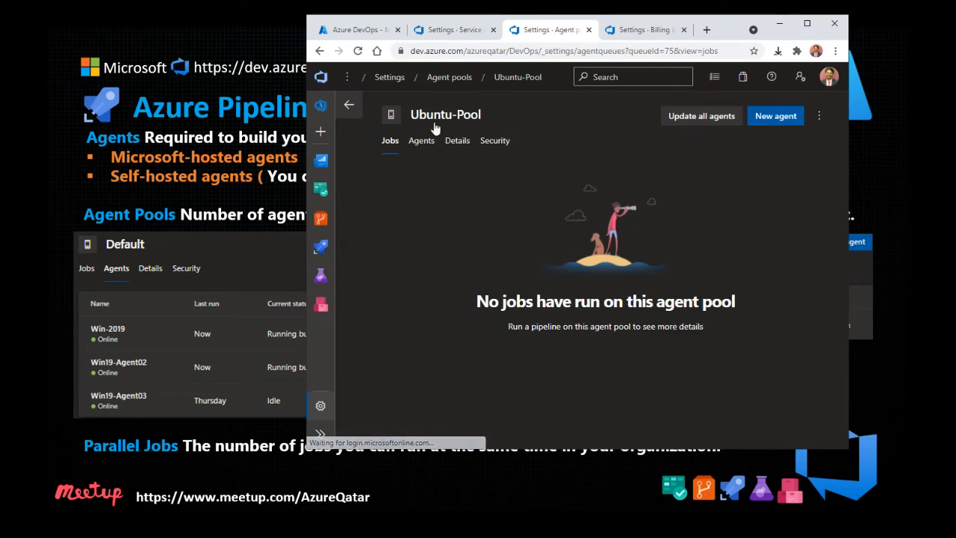
left_click(350, 106)
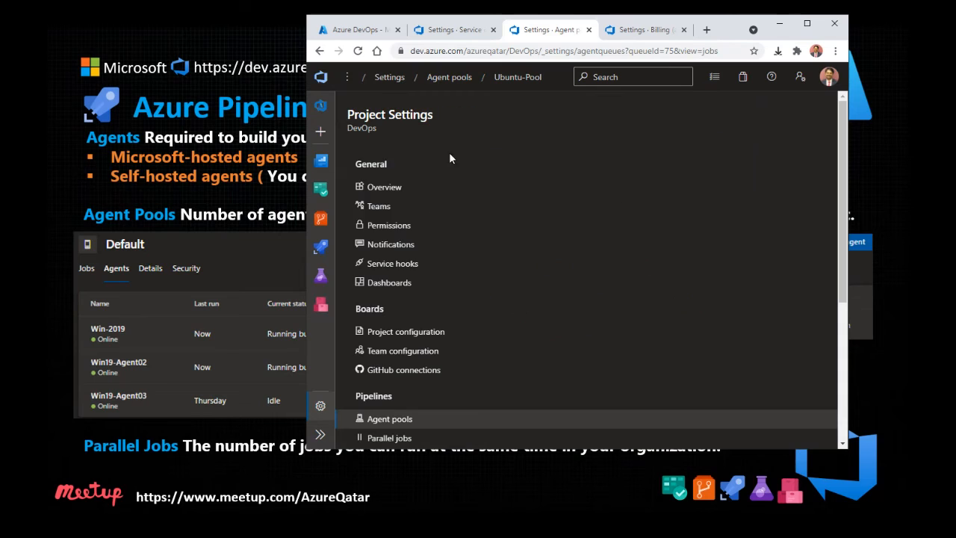
left_click(407, 419)
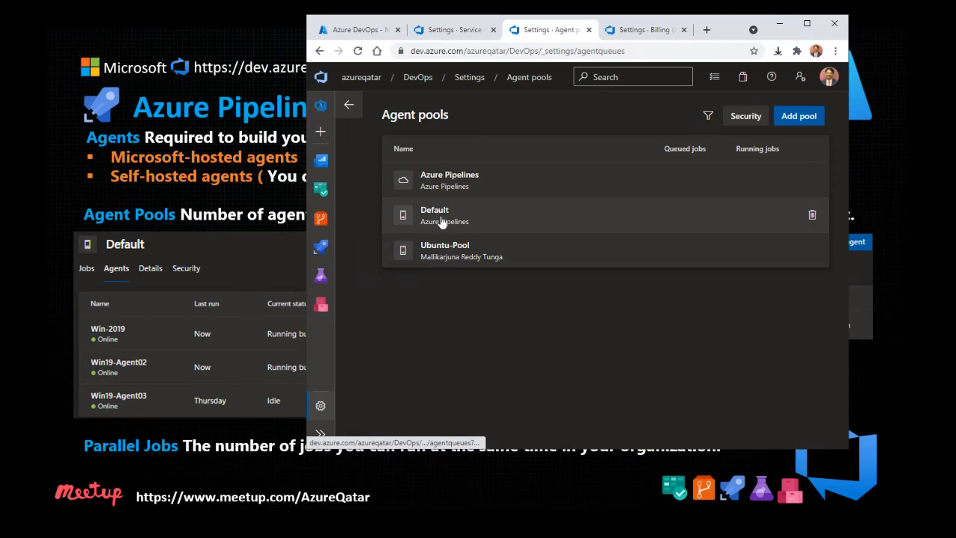
left_click(439, 219)
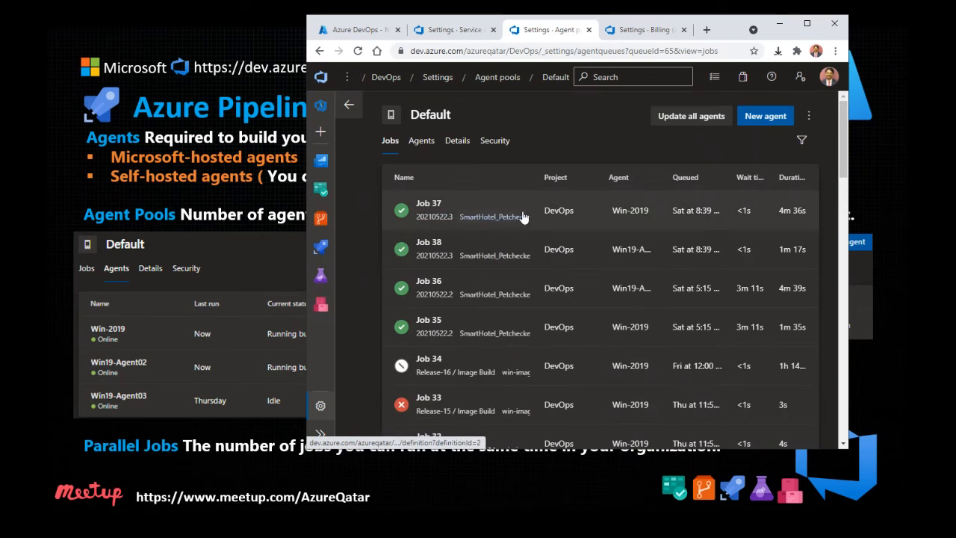
left_click(419, 141)
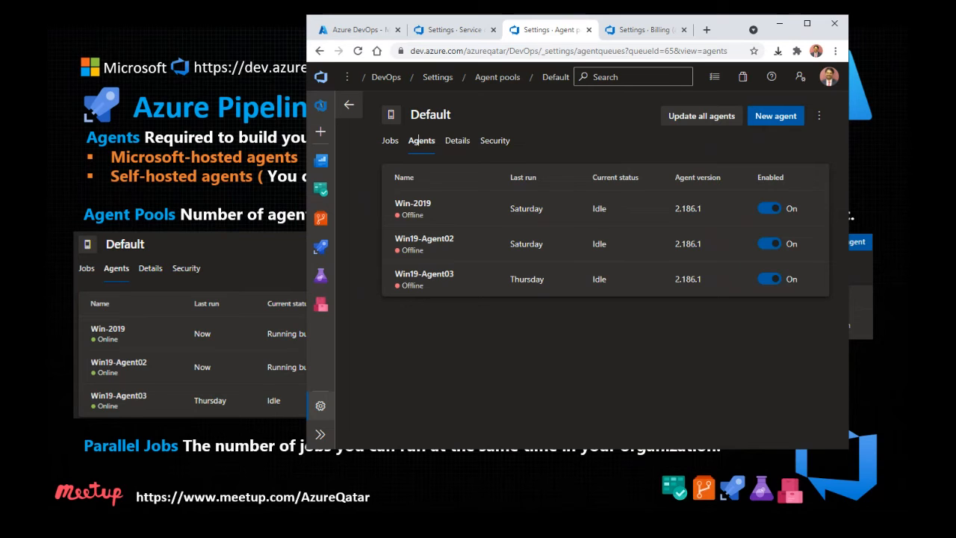
left_click(323, 33)
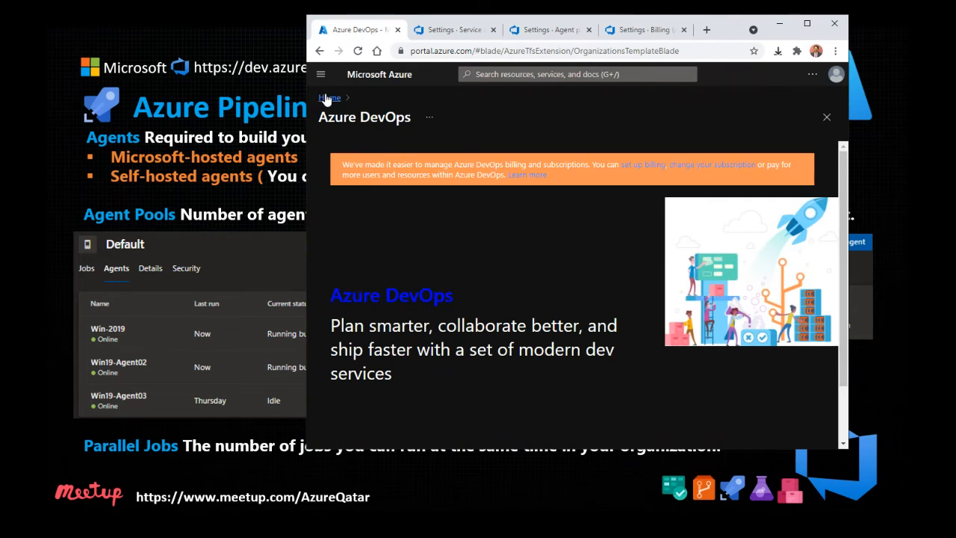
Step: Start the stopped weudevopsagtwvm01 VM in common-rg, then return to the Default pool's agents
left_click(328, 98)
left_click(370, 337)
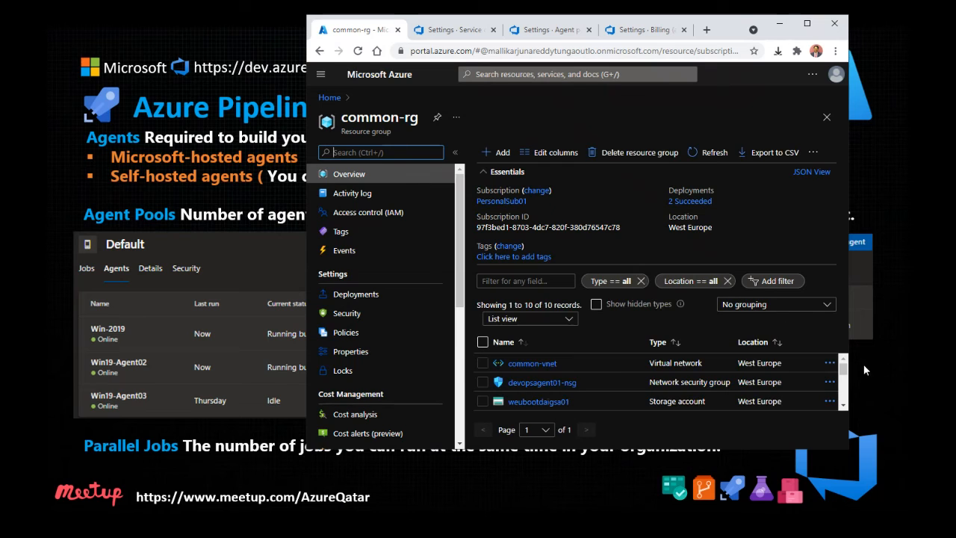
left_click(501, 172)
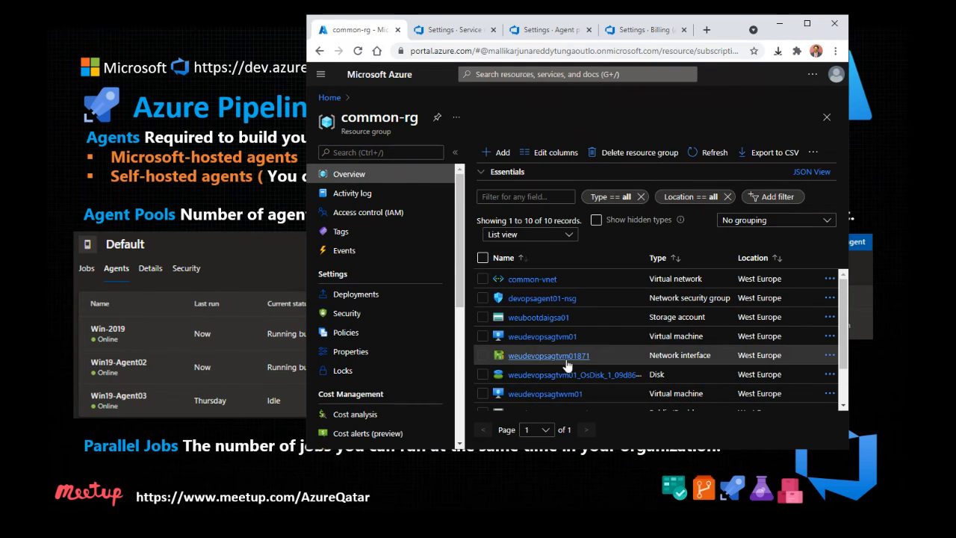
left_click(556, 394)
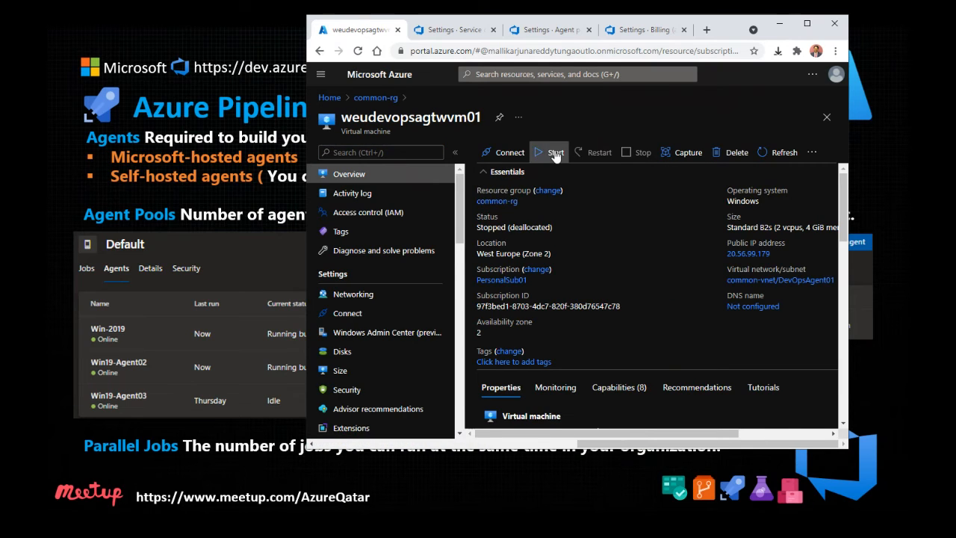
left_click(553, 153)
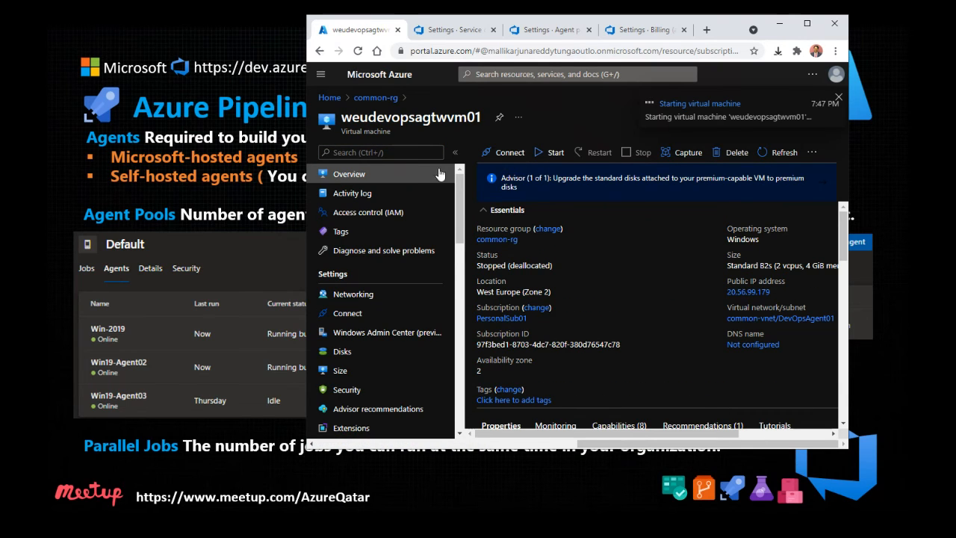
left_click(549, 29)
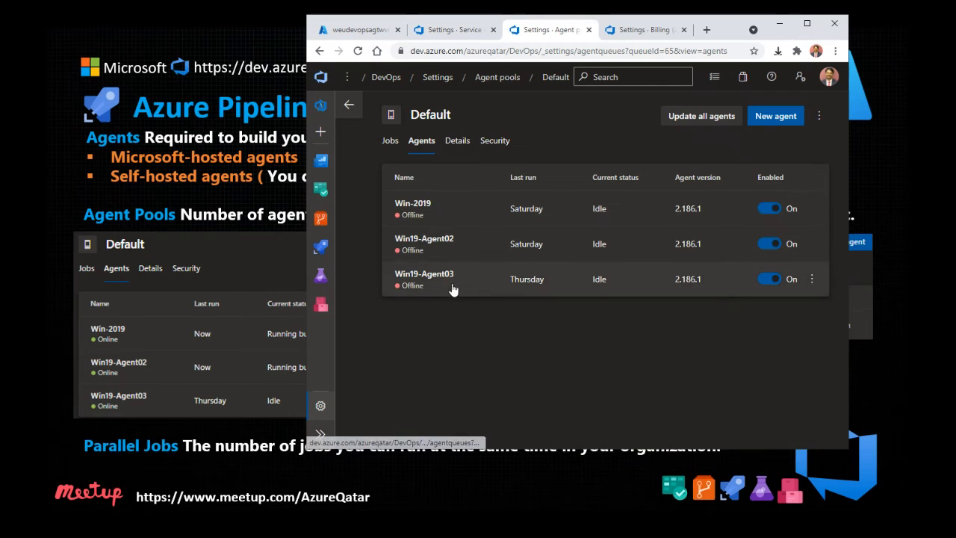
Step: Open the SmartHotel360 repository's files in Repos
left_click(320, 246)
left_click(320, 189)
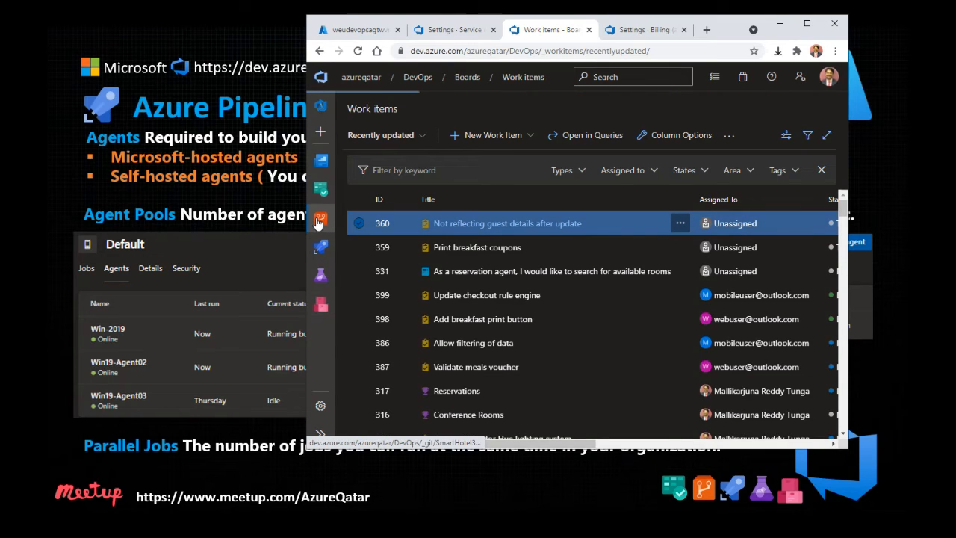
left_click(320, 219)
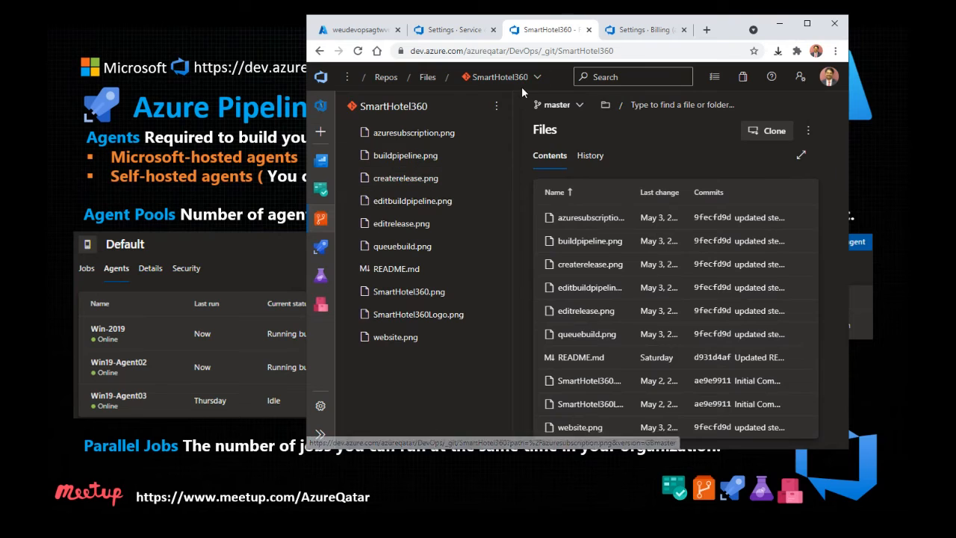
left_click(515, 77)
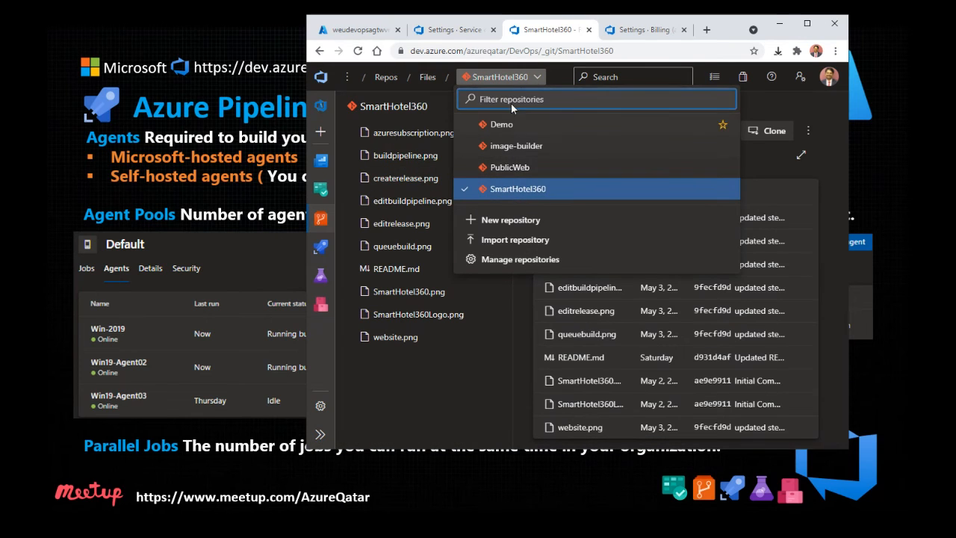
left_click(540, 78)
Step: Create a branch named stage based on master and view its files
left_click(557, 104)
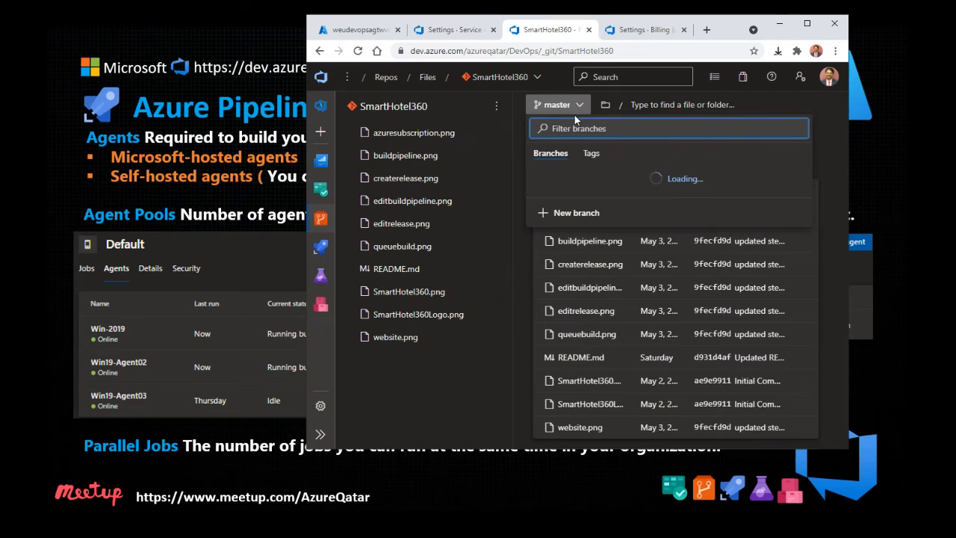
left_click(568, 243)
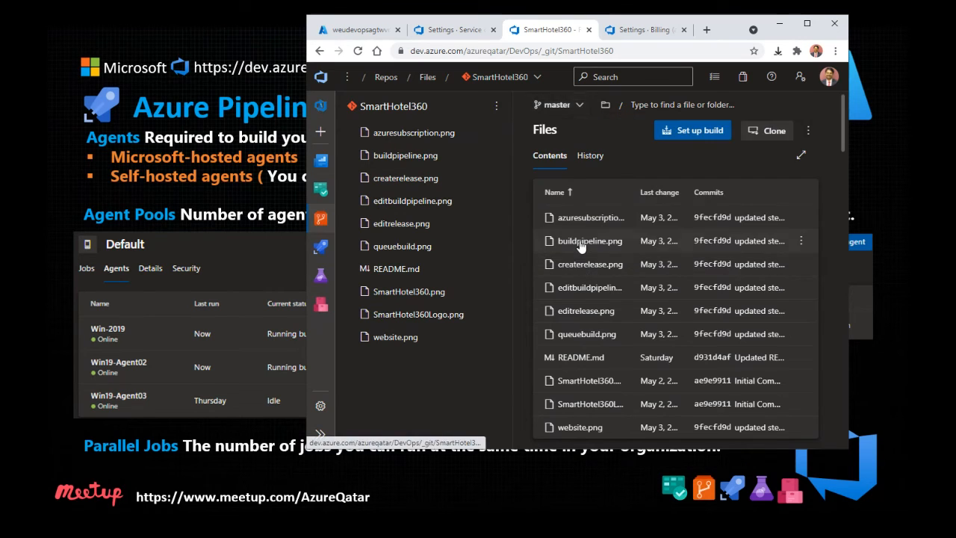
left_click(526, 218)
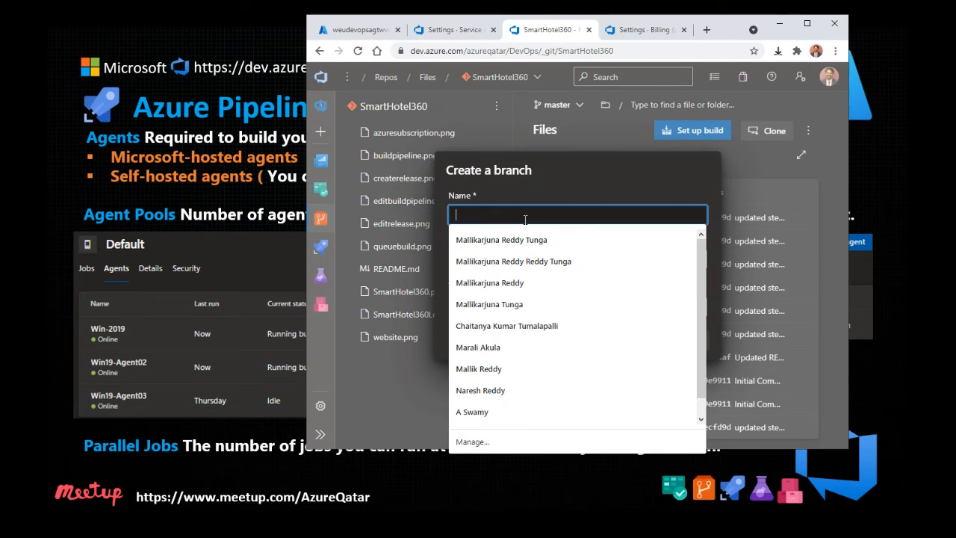
type("stage")
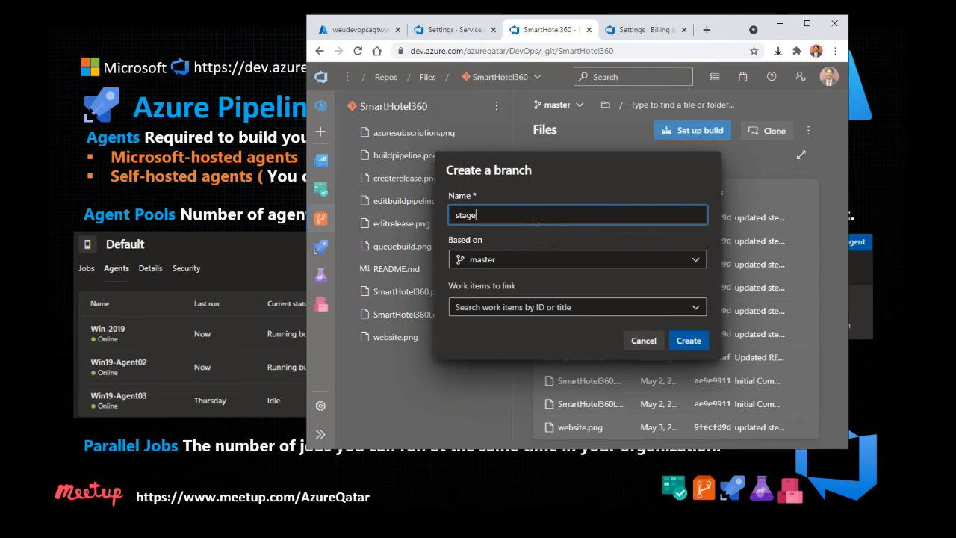
left_click(685, 338)
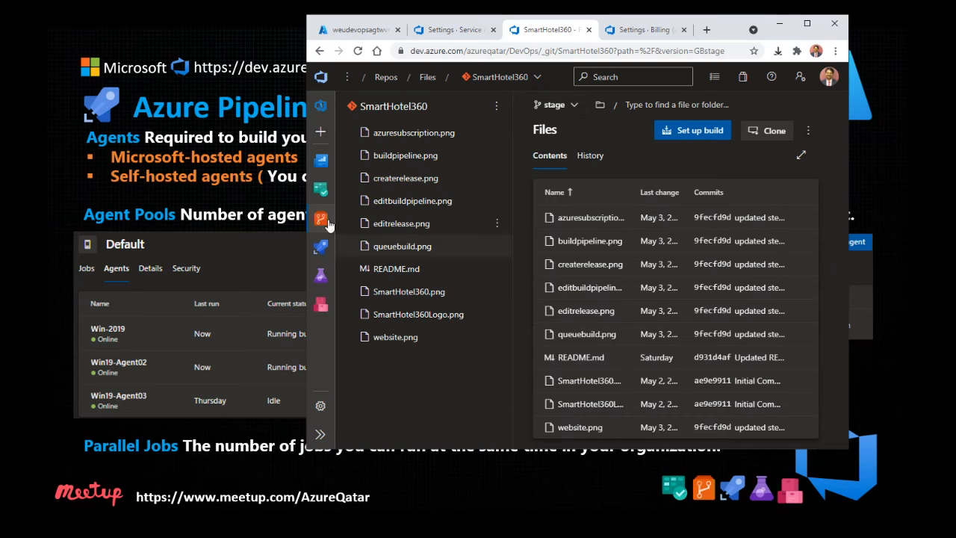
mouse_move(326, 228)
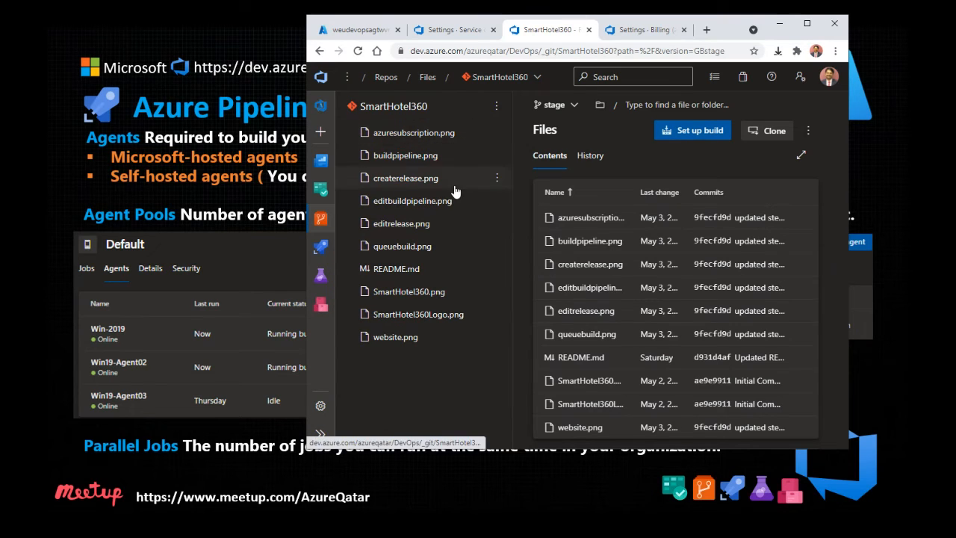
left_click(323, 140)
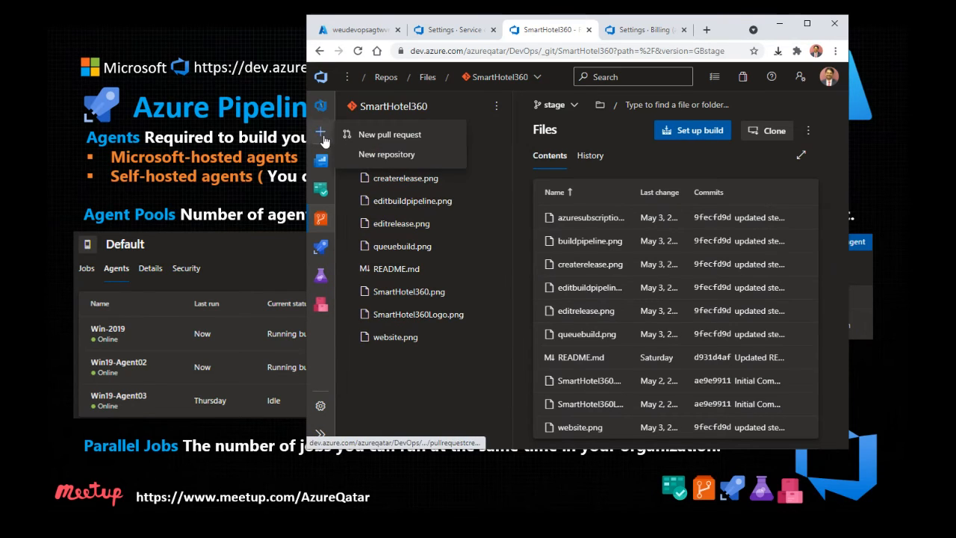
left_click(380, 154)
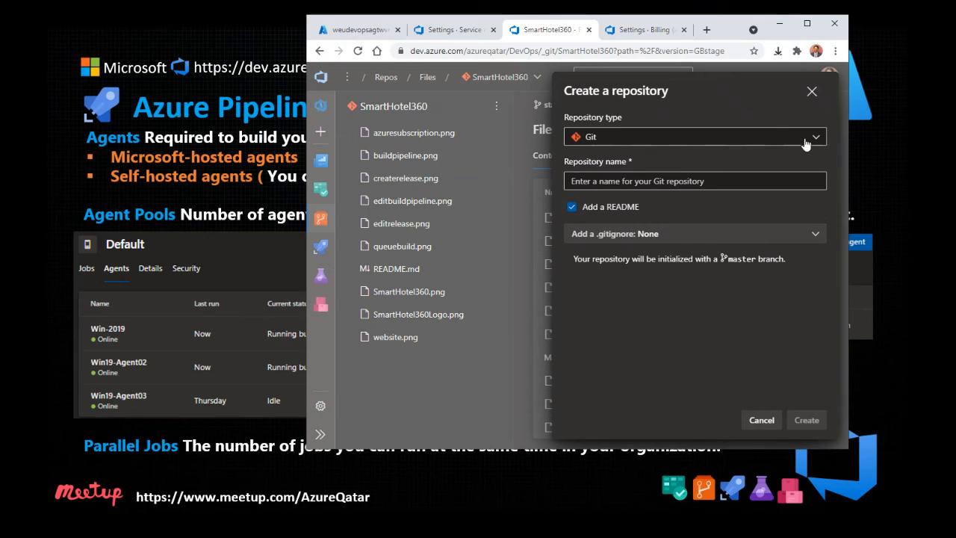
left_click(747, 141)
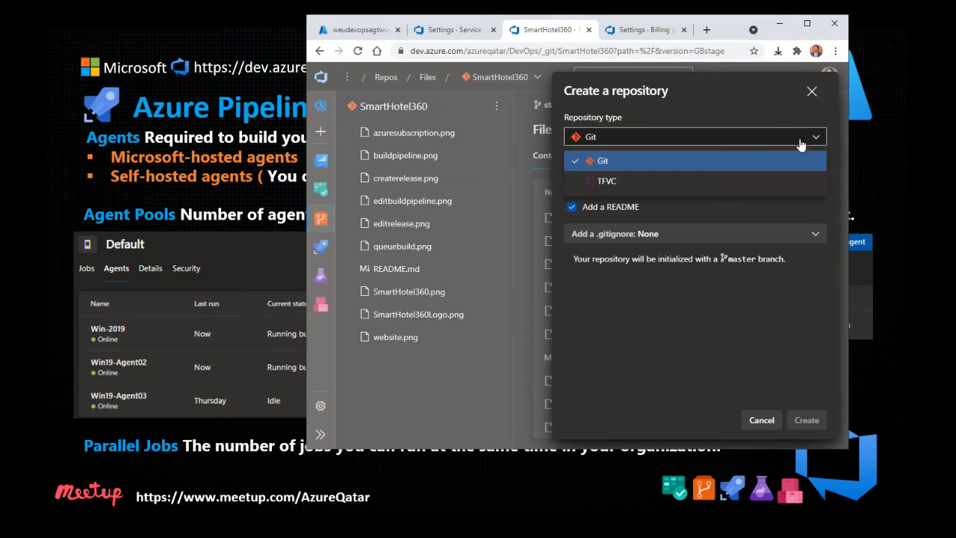
left_click(747, 182)
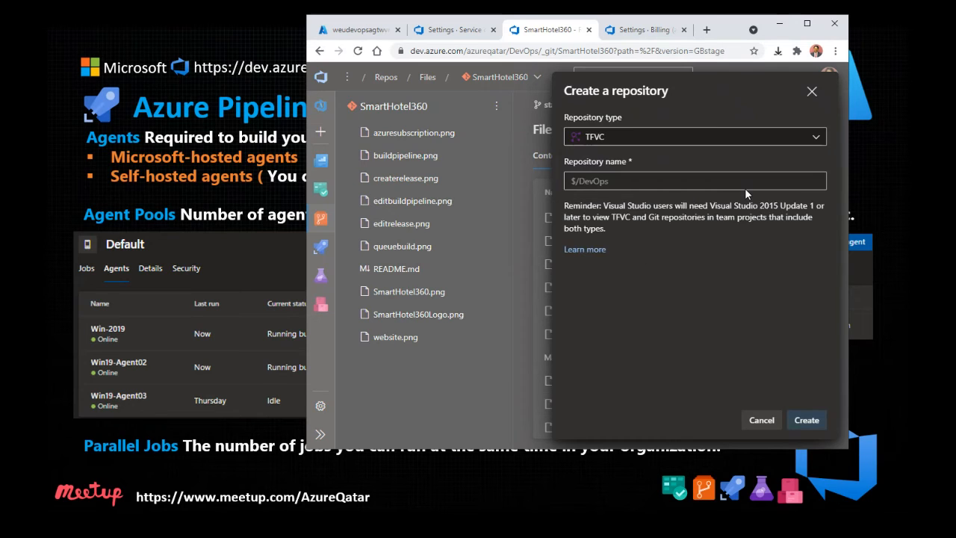
left_click(762, 426)
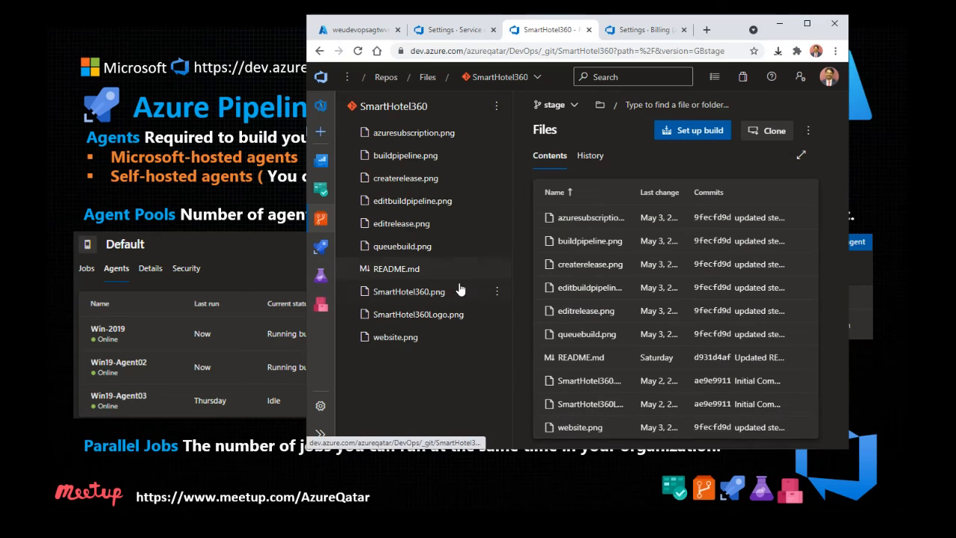
mouse_move(321, 249)
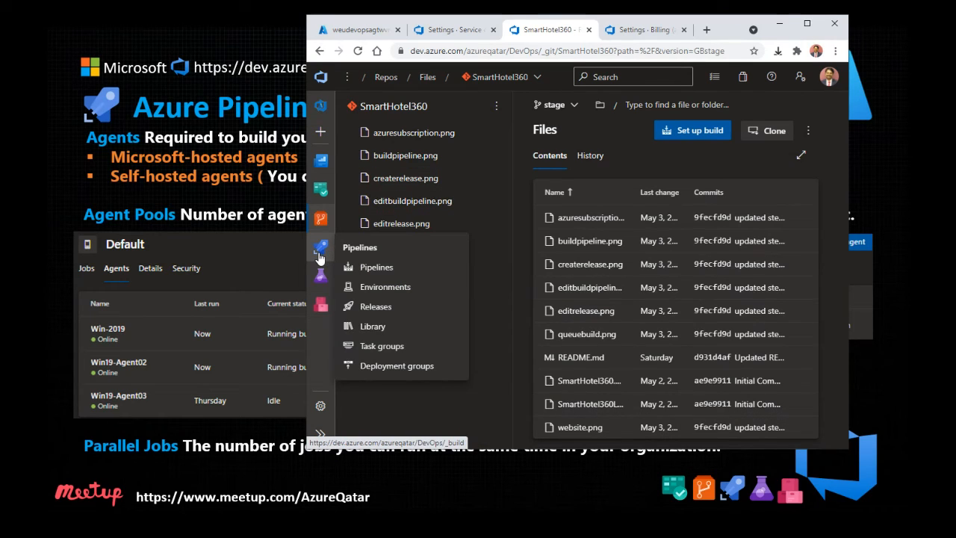
Step: Open the Build WebSite job log of SmartHotel_Petchecker-Web run #20210522.3 in a maximized window
left_click(328, 248)
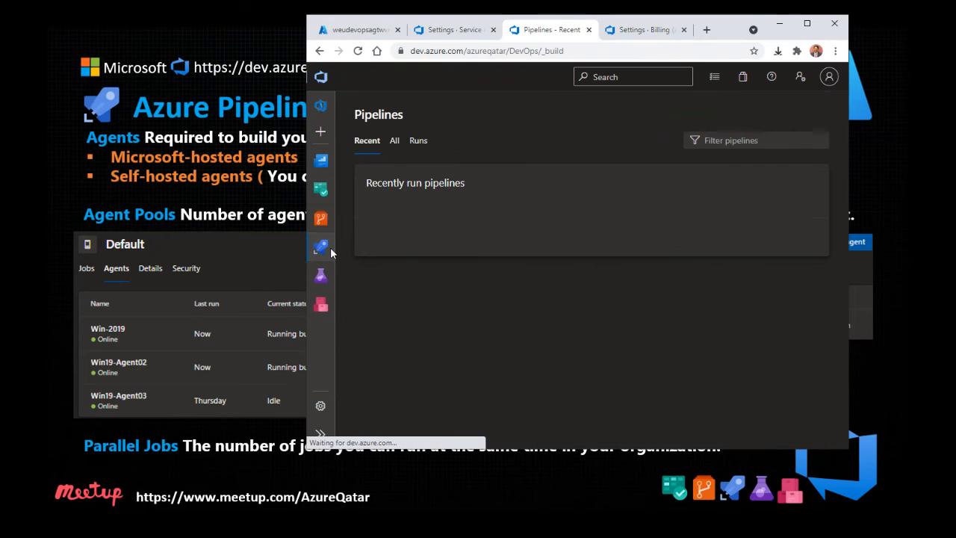
left_click(467, 245)
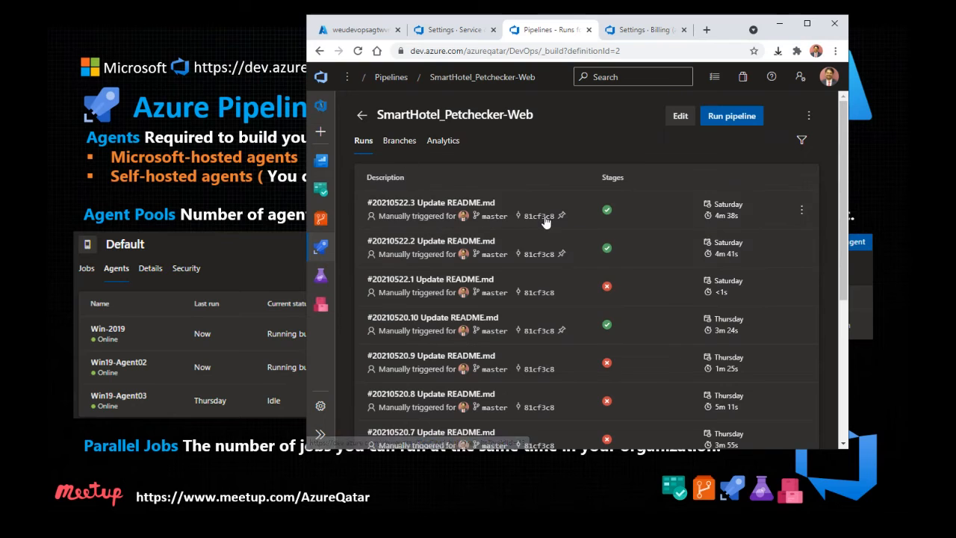
left_click(579, 215)
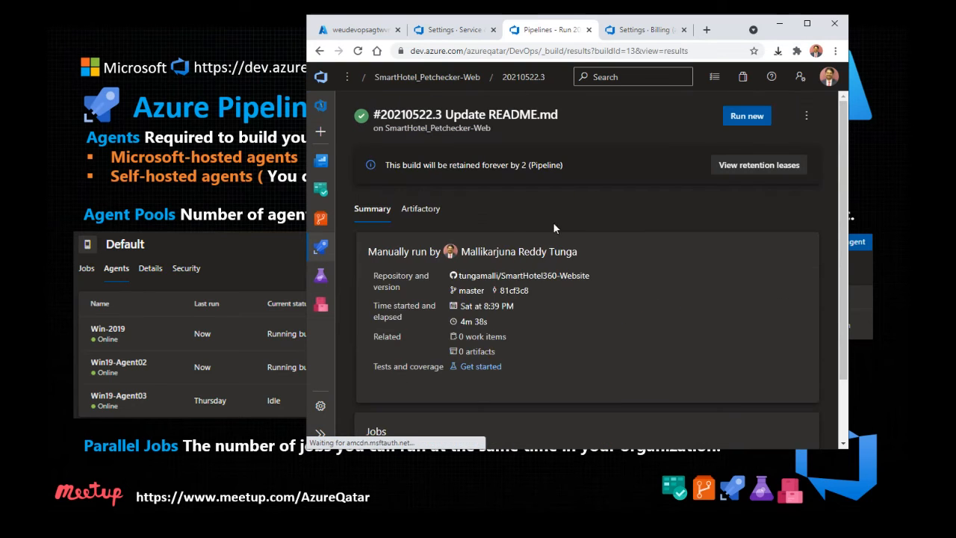
left_click(807, 23)
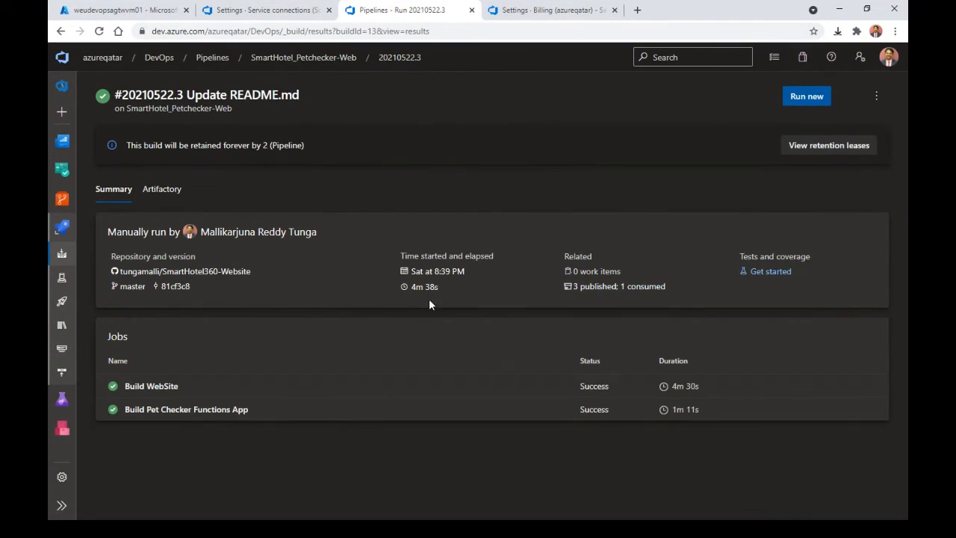
left_click(281, 385)
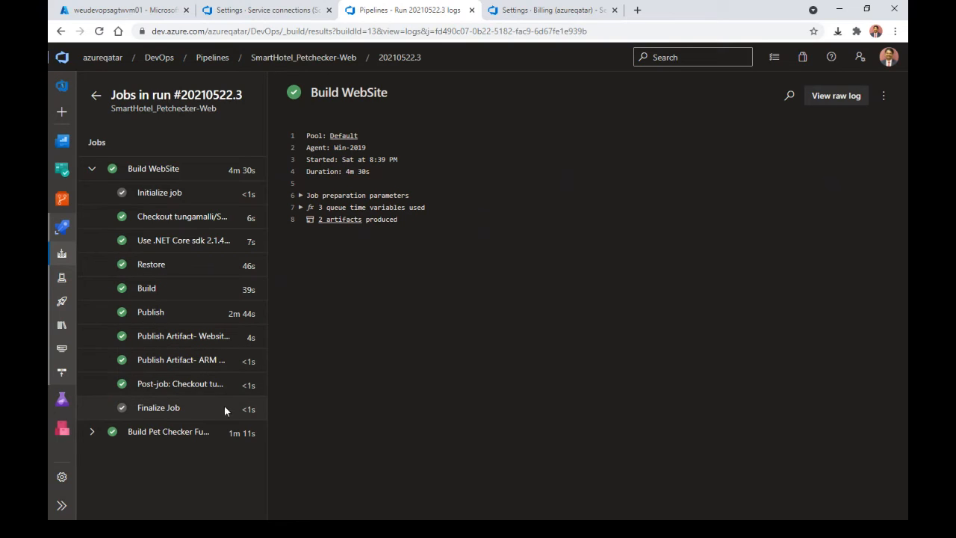
Step: Scroll through the Restore step's log, then go back to run #20210522.3's summary
left_click(151, 266)
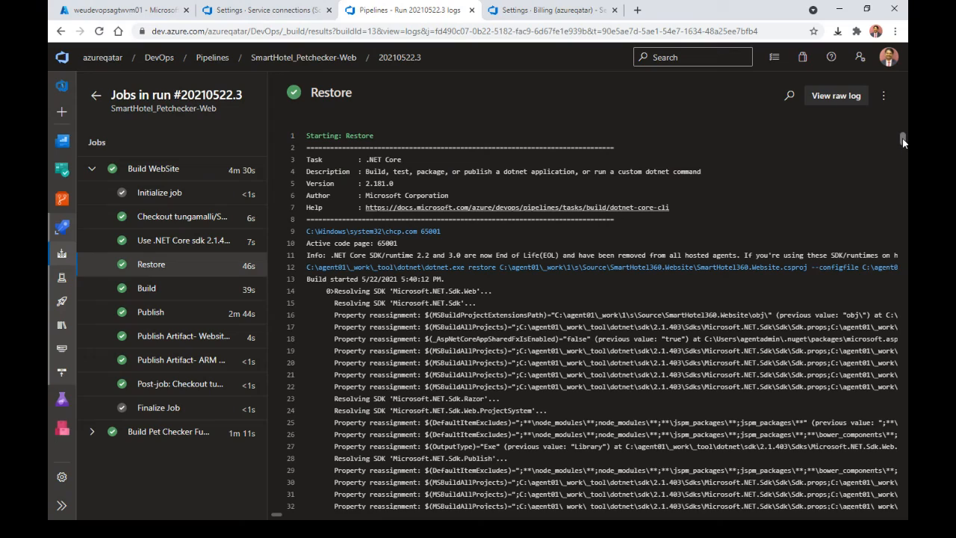
left_click_drag(902, 138, 901, 188)
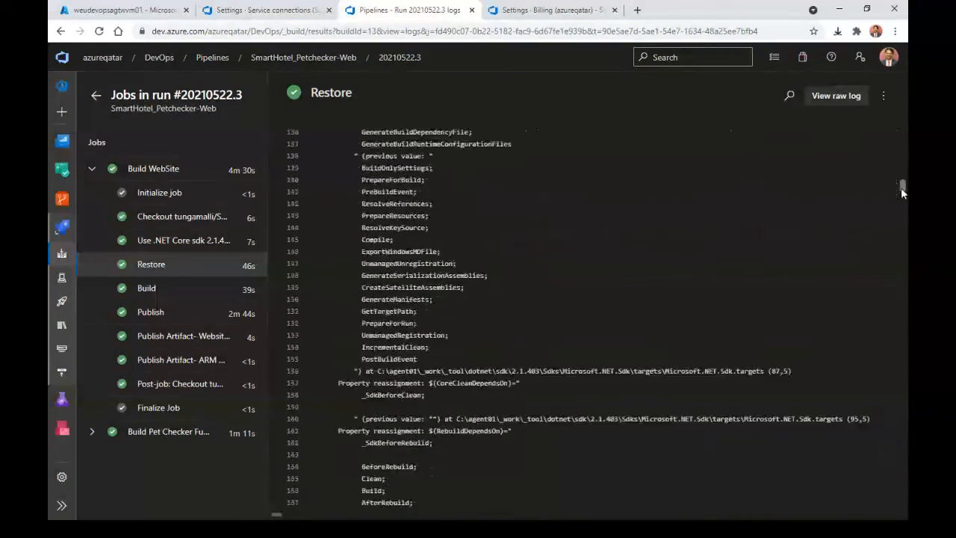
scroll(901, 187, "down", 1)
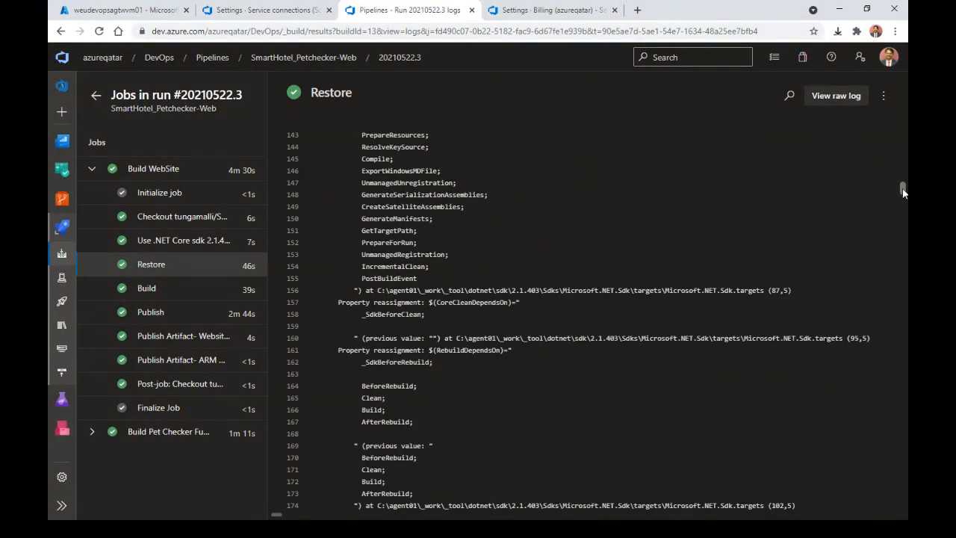
left_click_drag(903, 189, 904, 236)
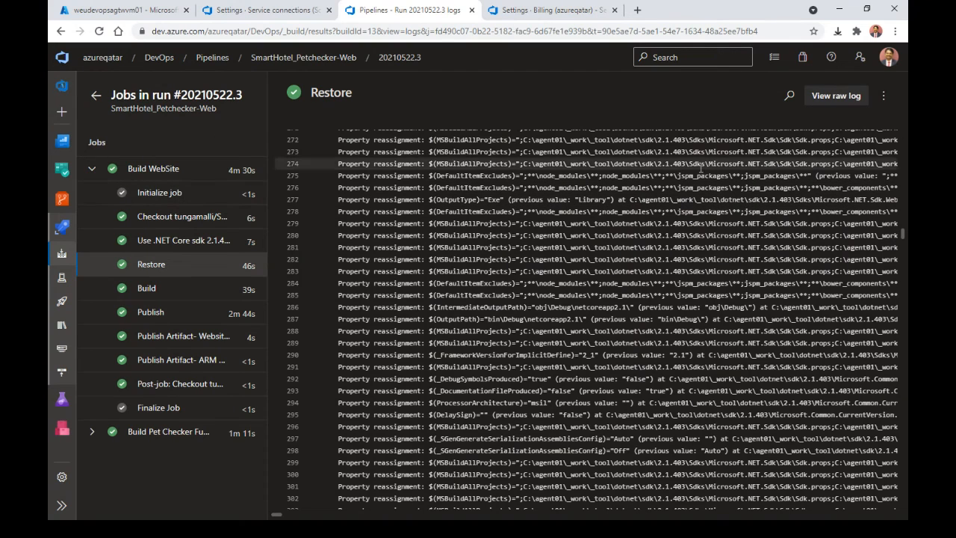
left_click(97, 97)
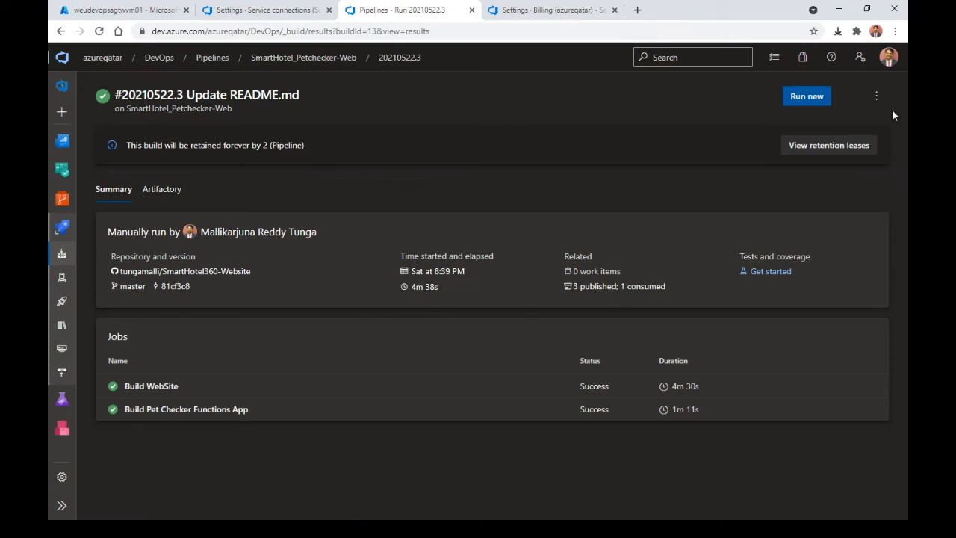
Step: Review the .NET Core sdk 2.1.403 and Restore tasks in the pipeline editor, then show the agents slide
left_click(875, 96)
left_click(802, 170)
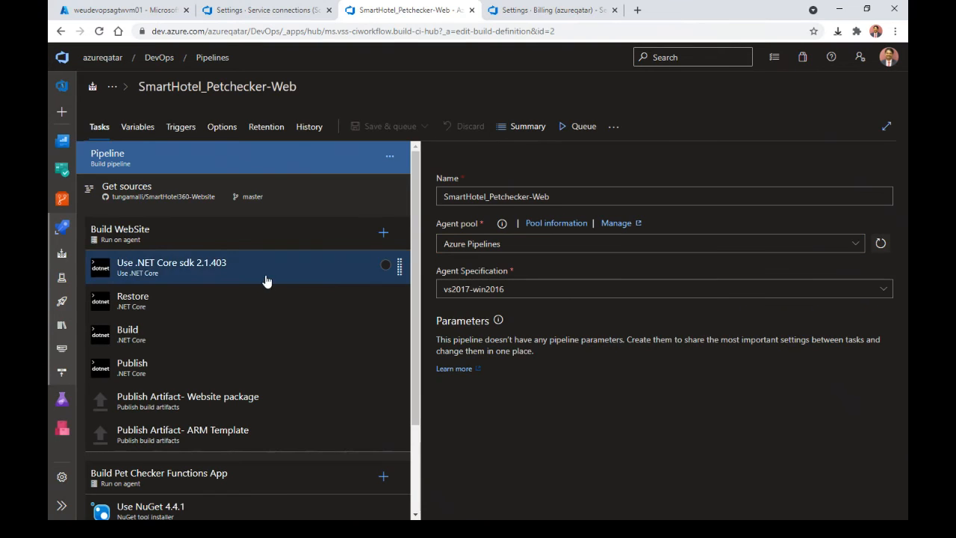
left_click(263, 276)
left_click(265, 308)
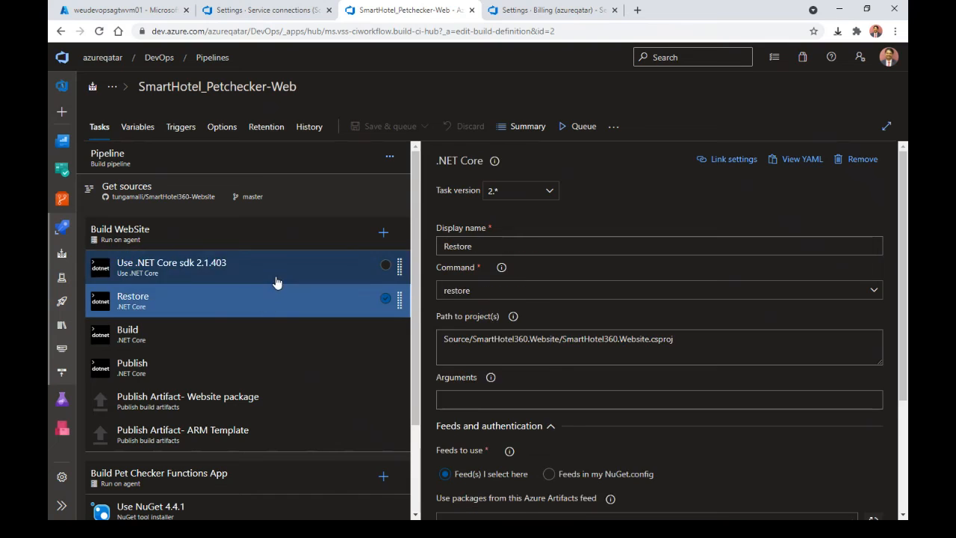
left_click(275, 282)
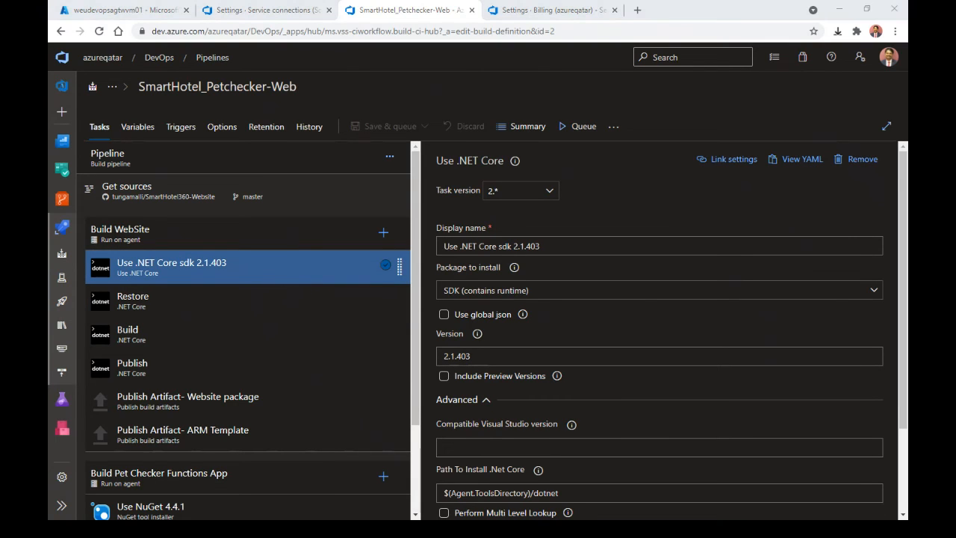
key("alt+Tab")
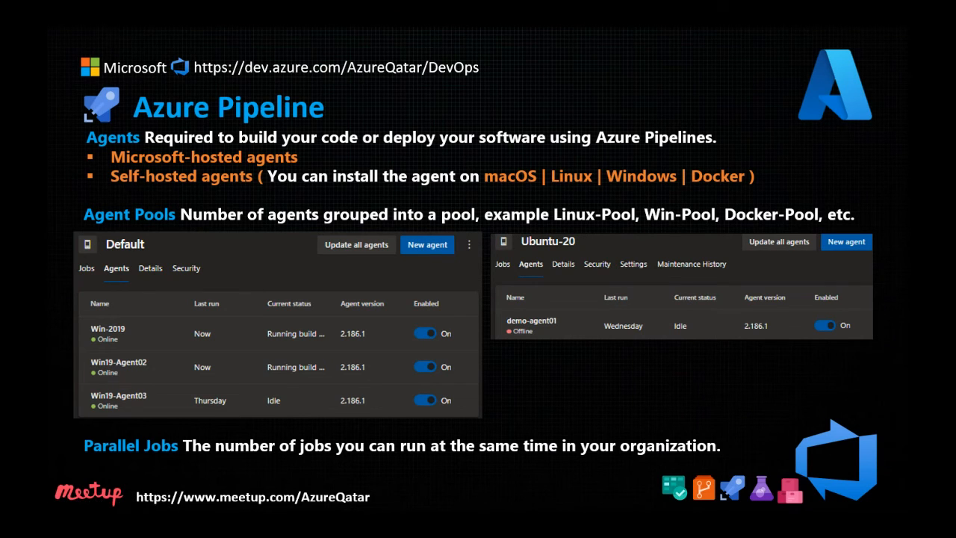
Step: Advance the slideshow past the Azure Pipeline agents slide
key("Right")
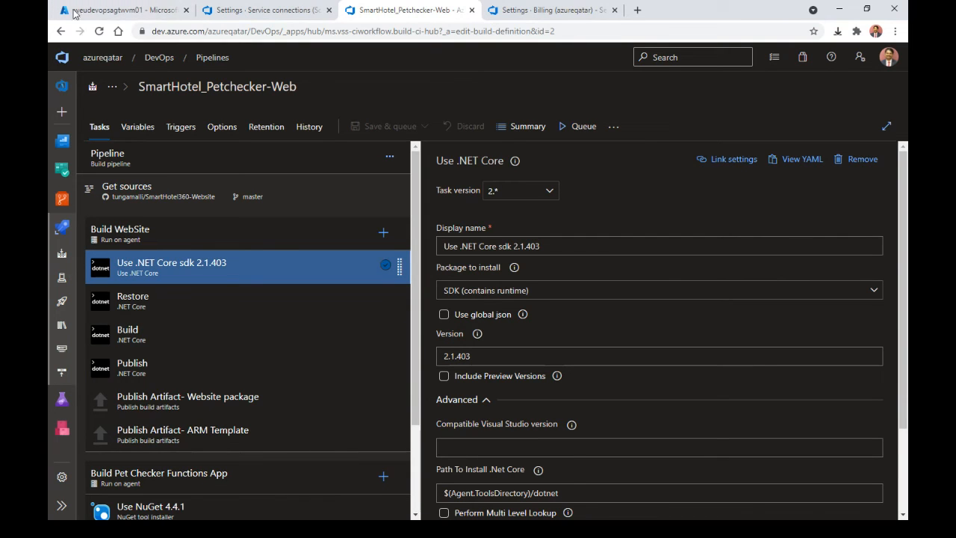
Step: Look over the Service connections and Billing pages and the wiki's Urls page under AzureDevOps_FirstSteps
left_click(265, 11)
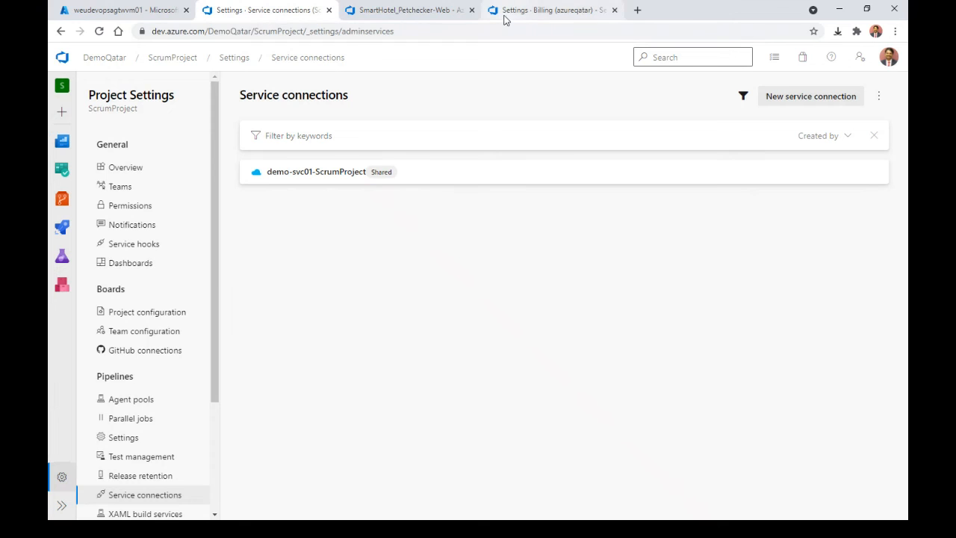
left_click(505, 15)
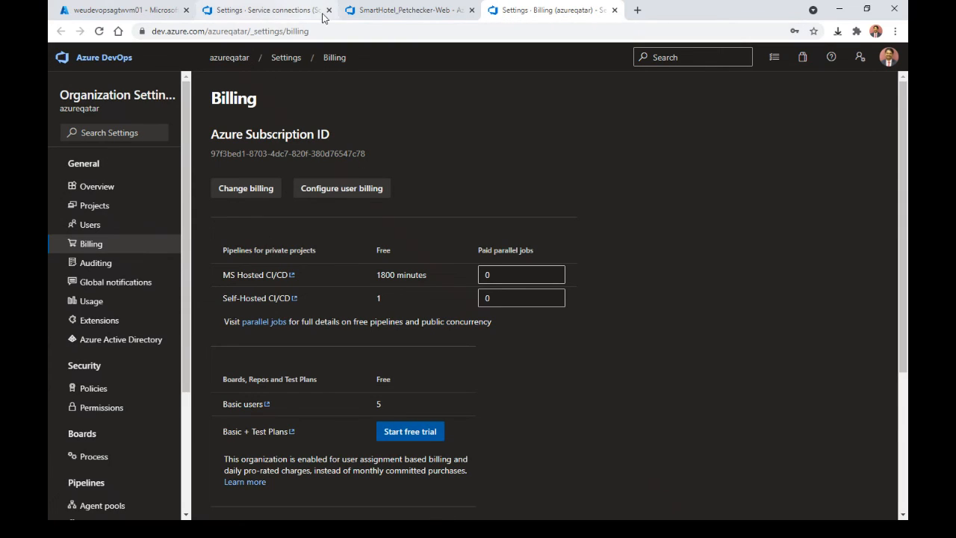
left_click(377, 11)
mouse_move(63, 144)
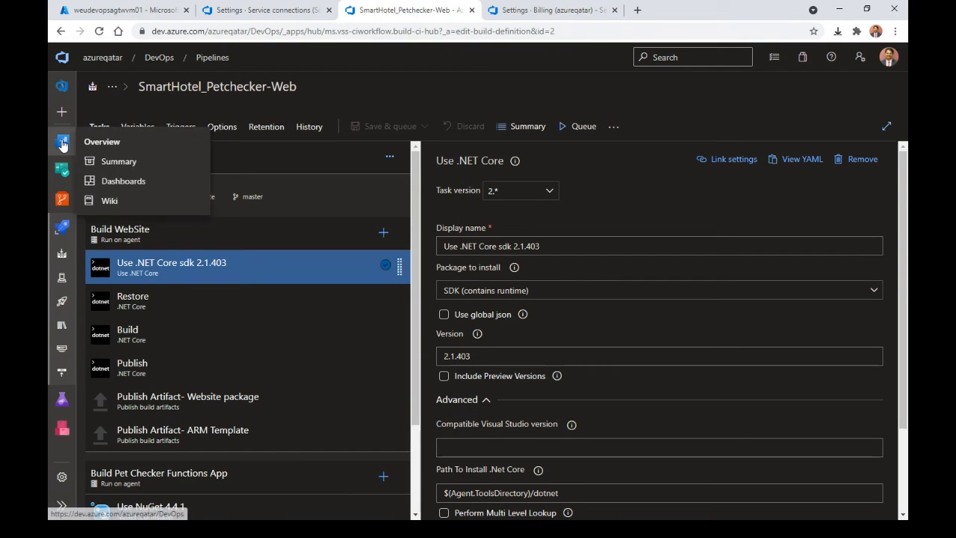
left_click(110, 200)
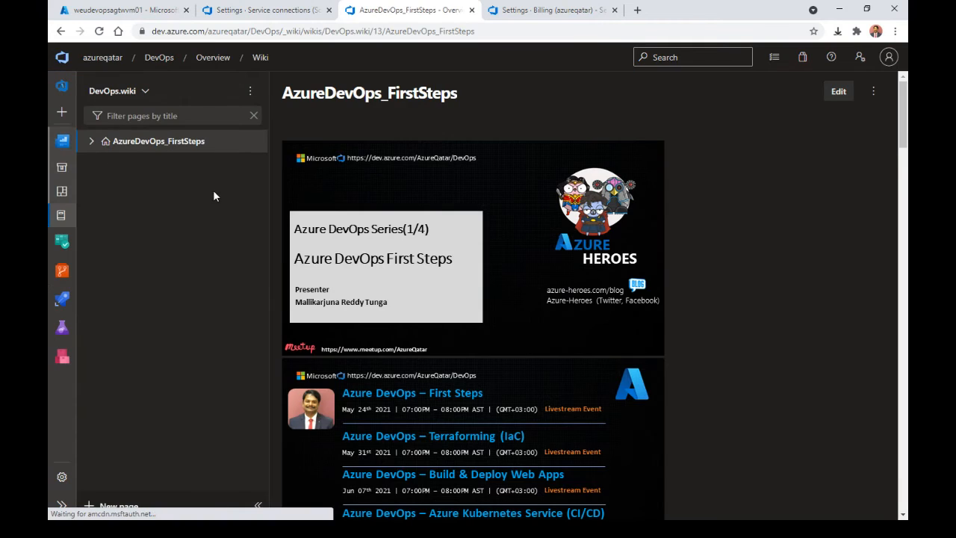
left_click(92, 141)
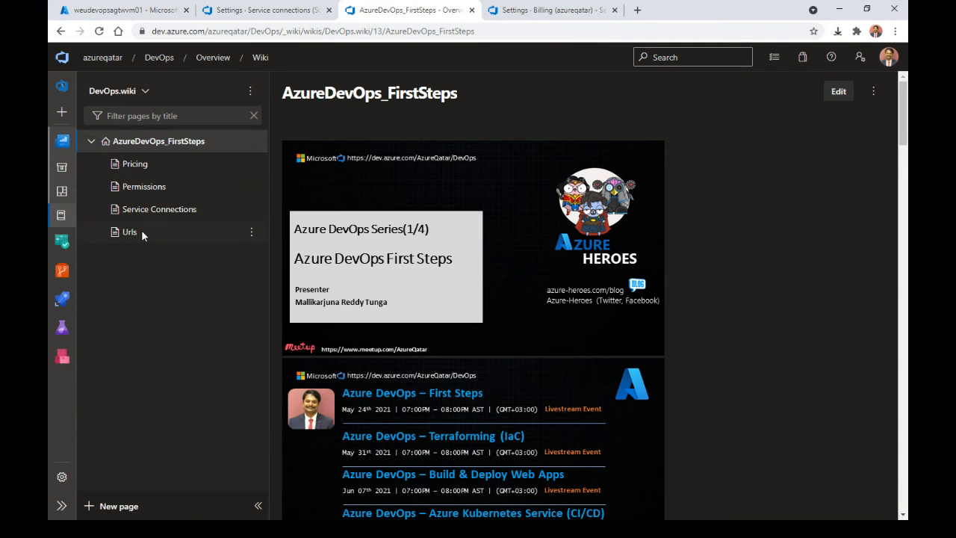
left_click(130, 232)
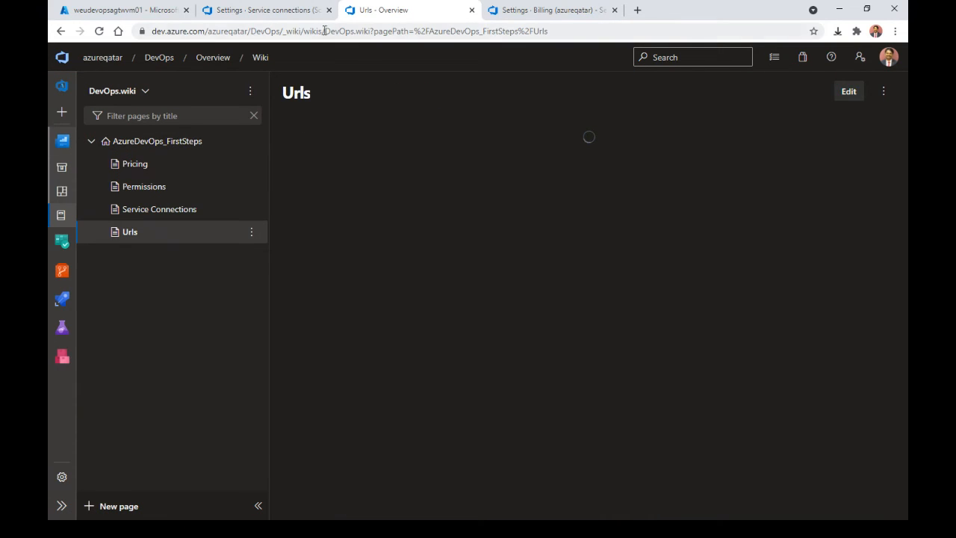
left_click(527, 11)
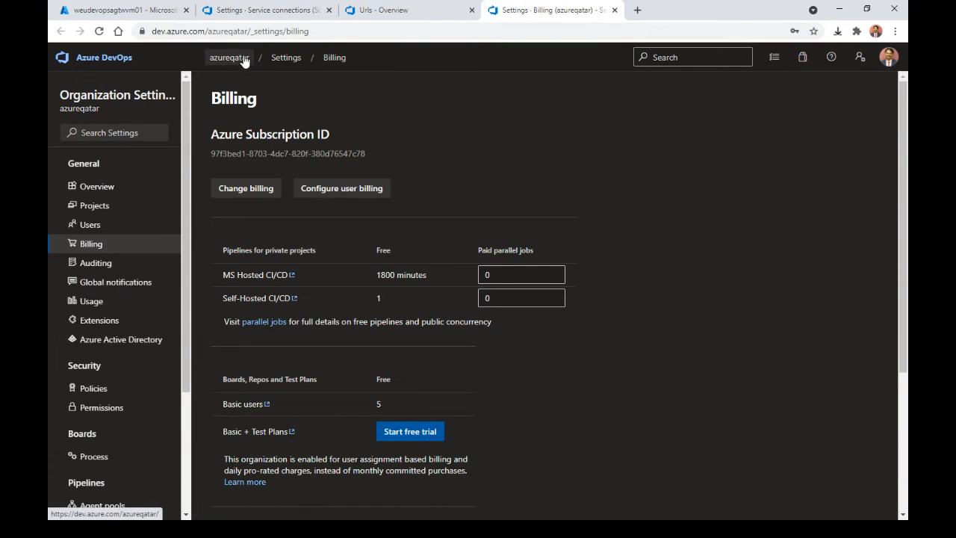
left_click(266, 11)
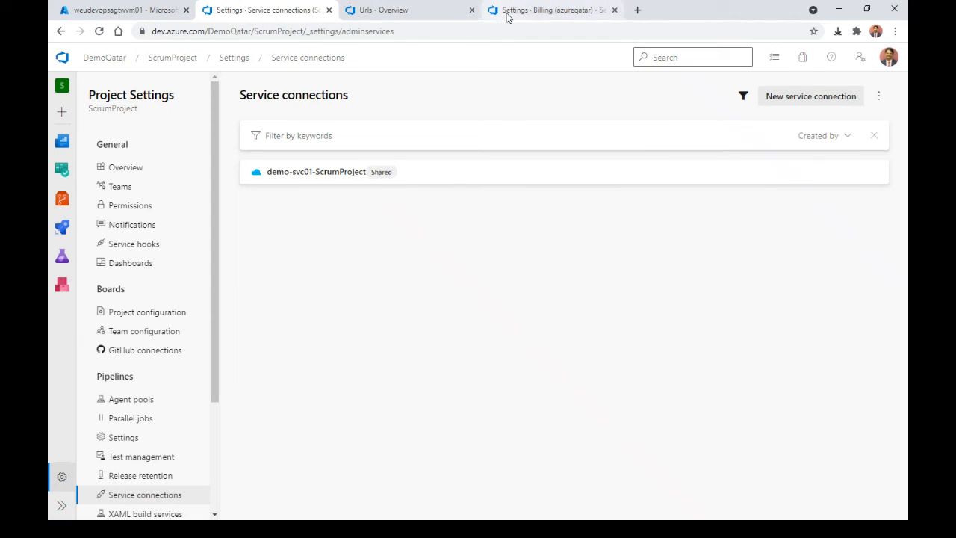
left_click(508, 10)
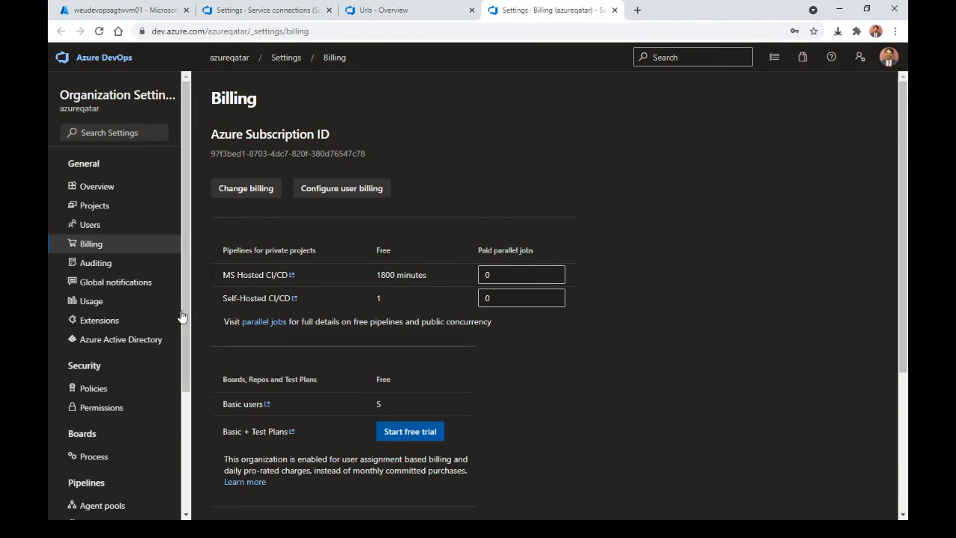
Step: Open azureqatar's installed extensions in Organization settings and browse the marketplace
left_click(226, 60)
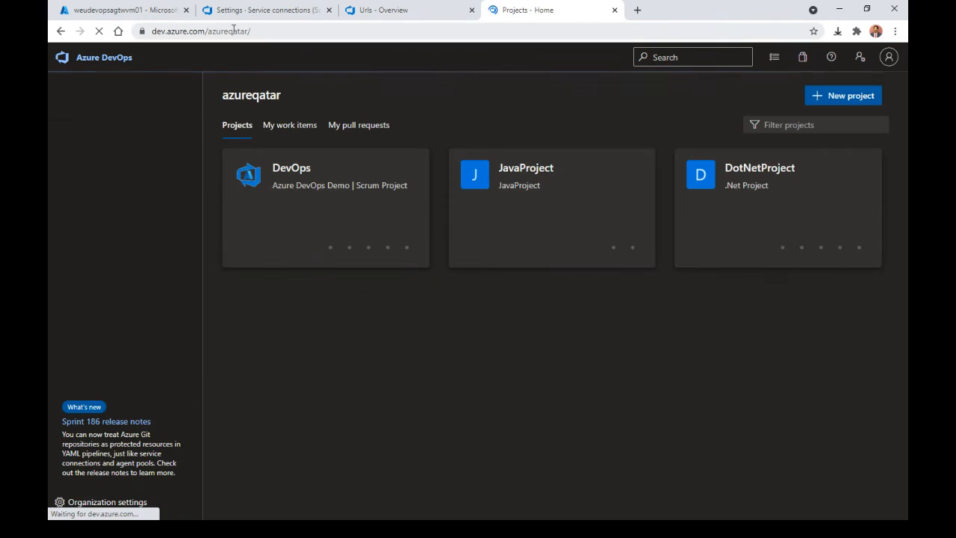
left_click(112, 504)
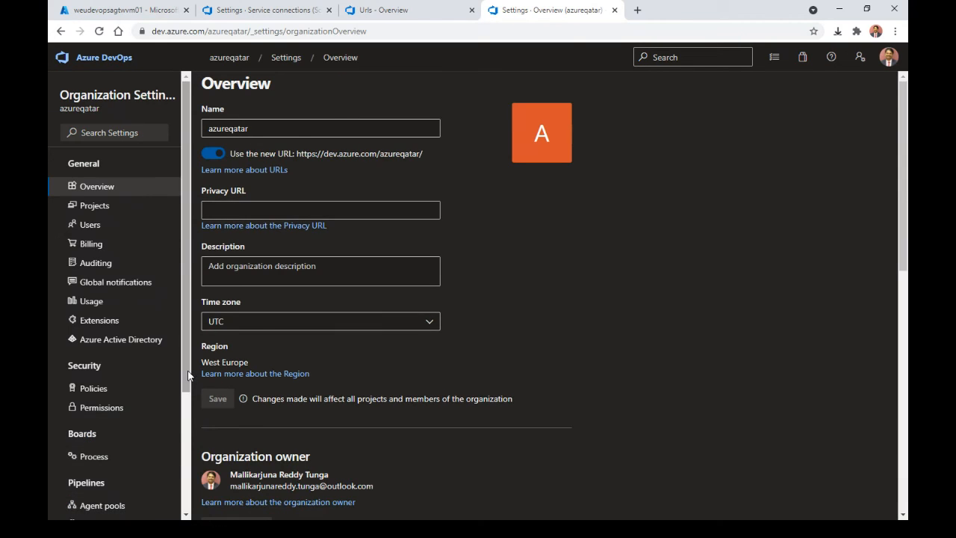
left_click_drag(188, 376, 179, 484)
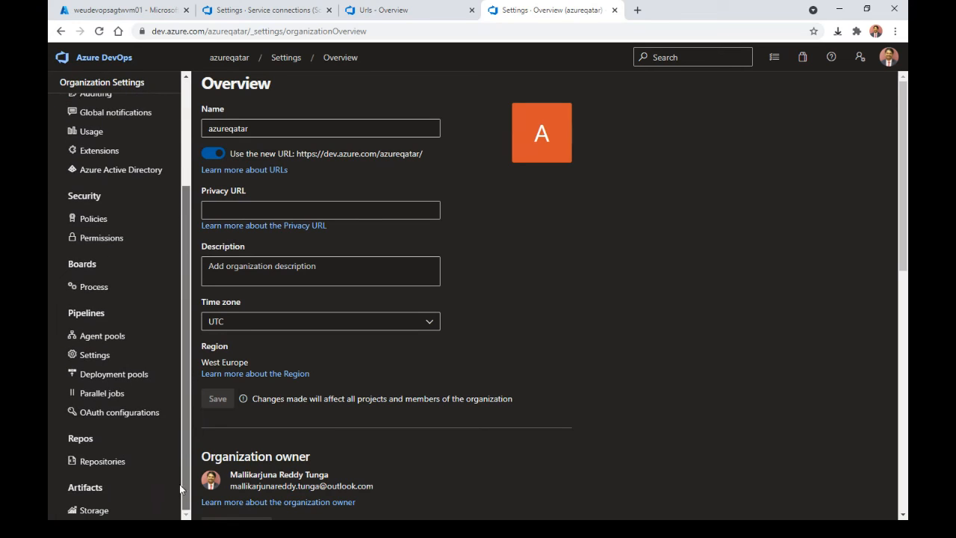
left_click(151, 151)
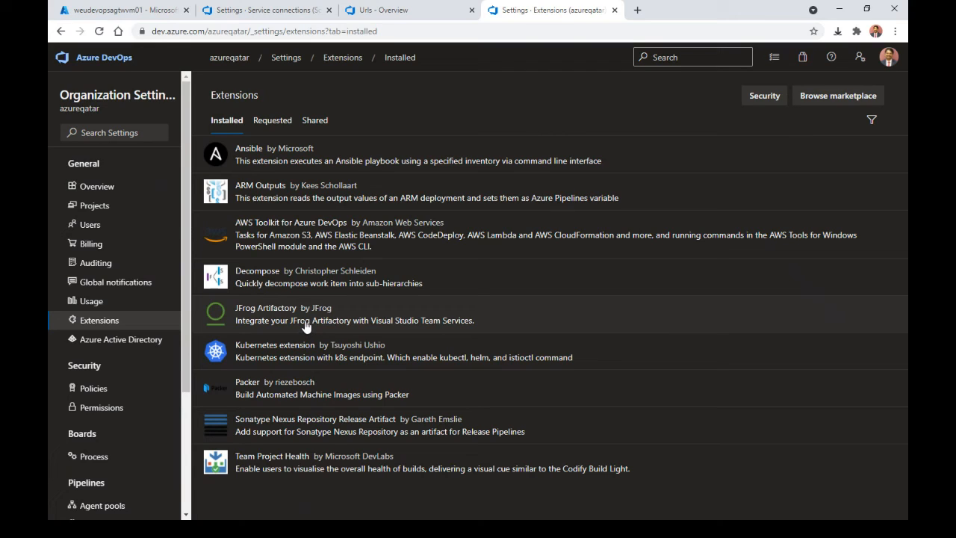
left_click(846, 101)
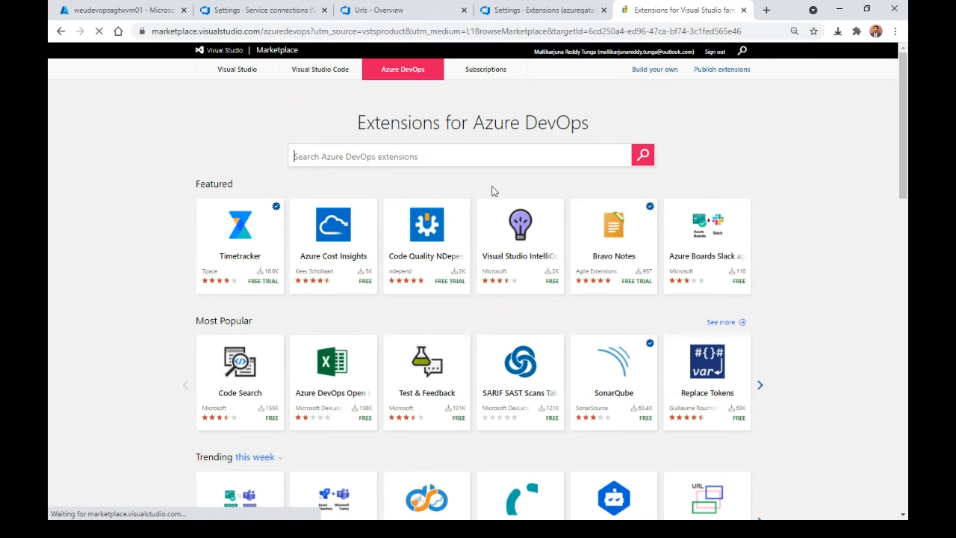
Step: Search the marketplace for 'jenkins' and open the Jenkins Integration extension's Get Started guide
scroll(892, 152, "down", 2)
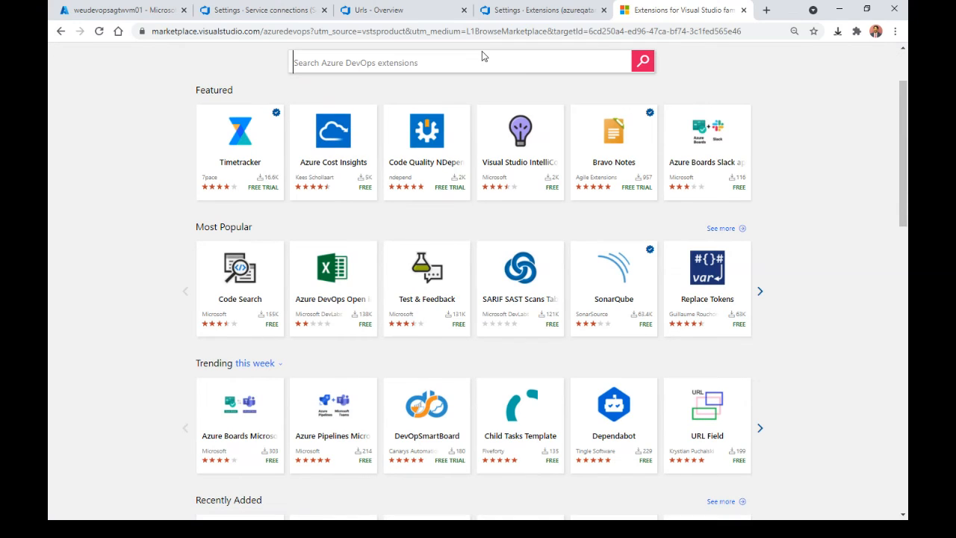
type("jenkins")
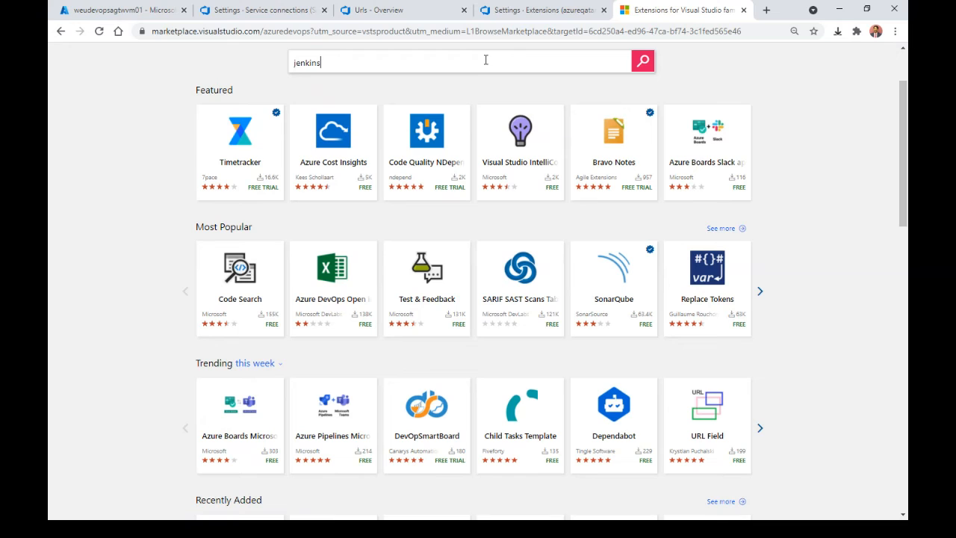
key("Return")
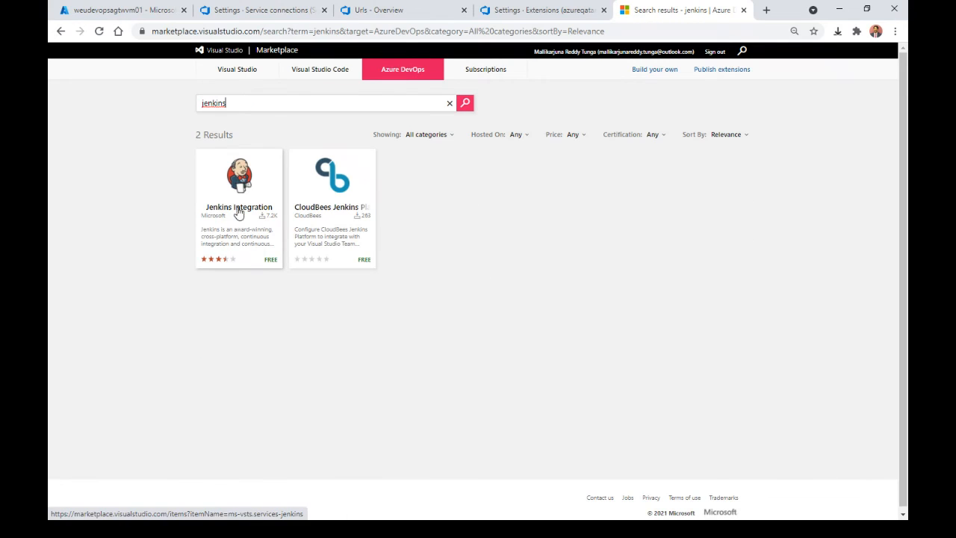
left_click(236, 206)
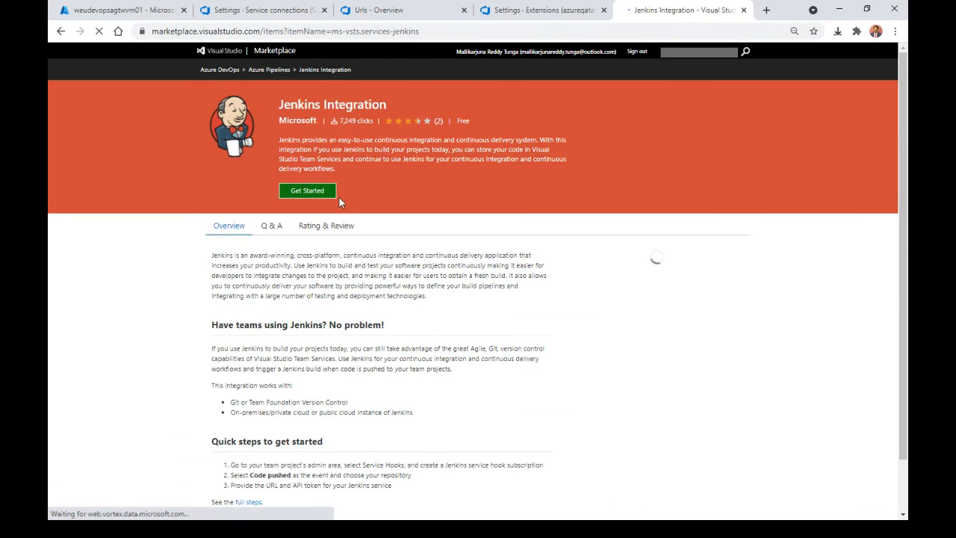
left_click(307, 196)
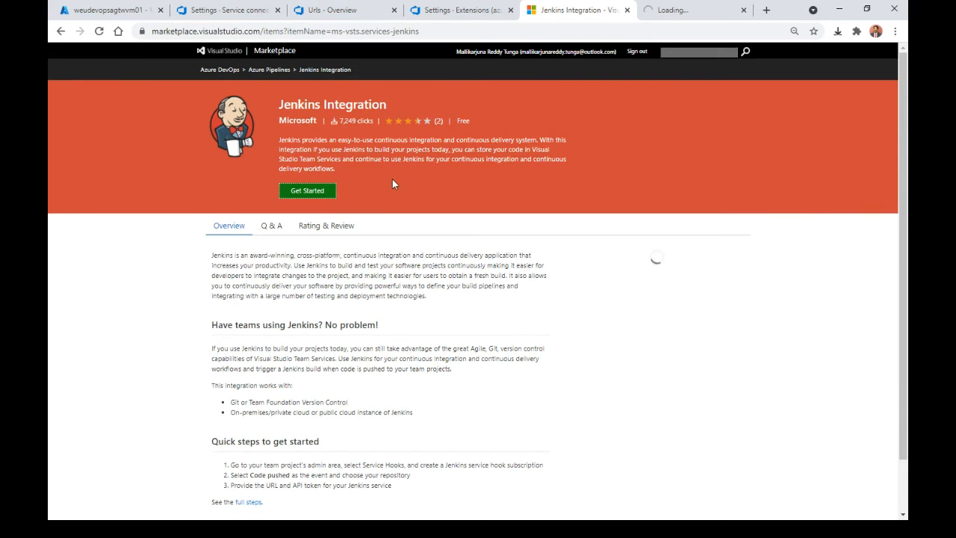
Step: Read the Jenkins service hook documentation, then close the docs and extension tabs
left_click(700, 14)
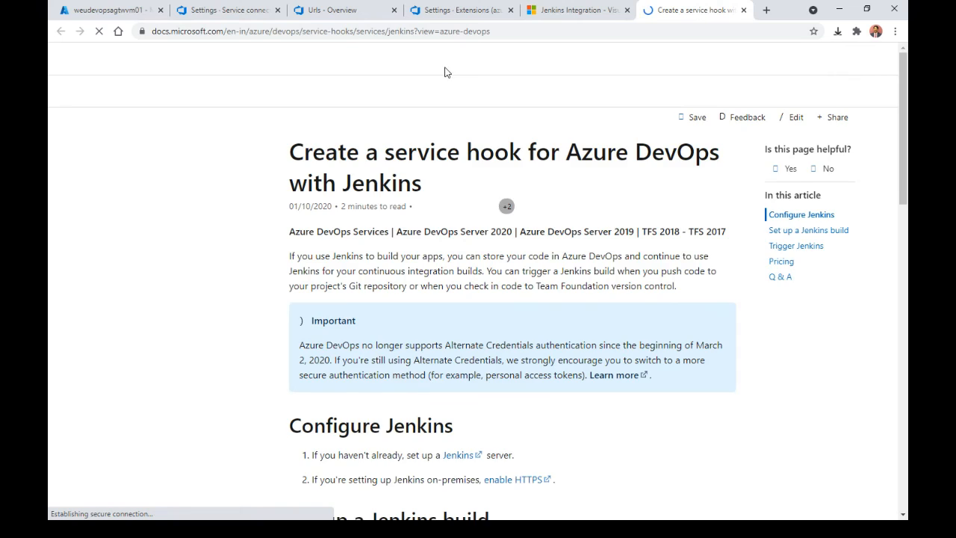
left_click(576, 10)
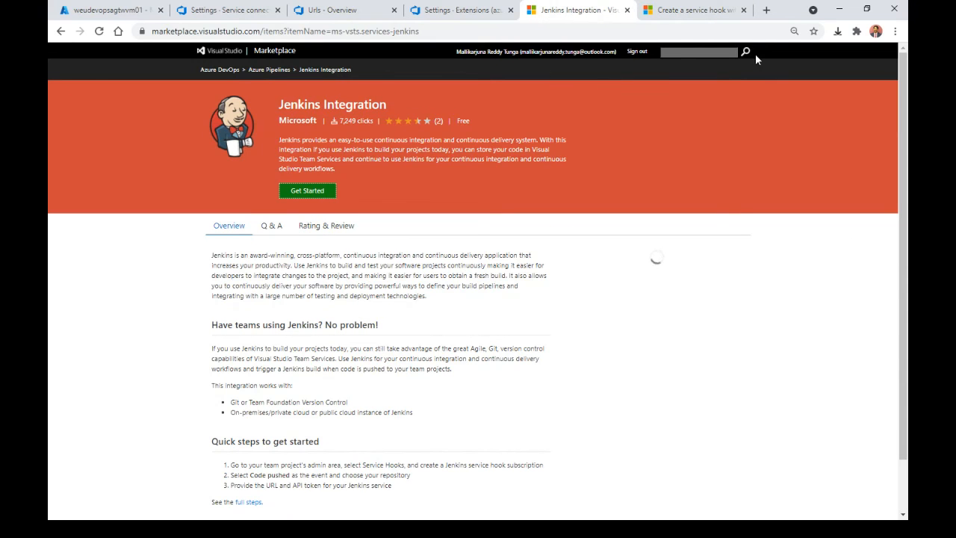
left_click(743, 10)
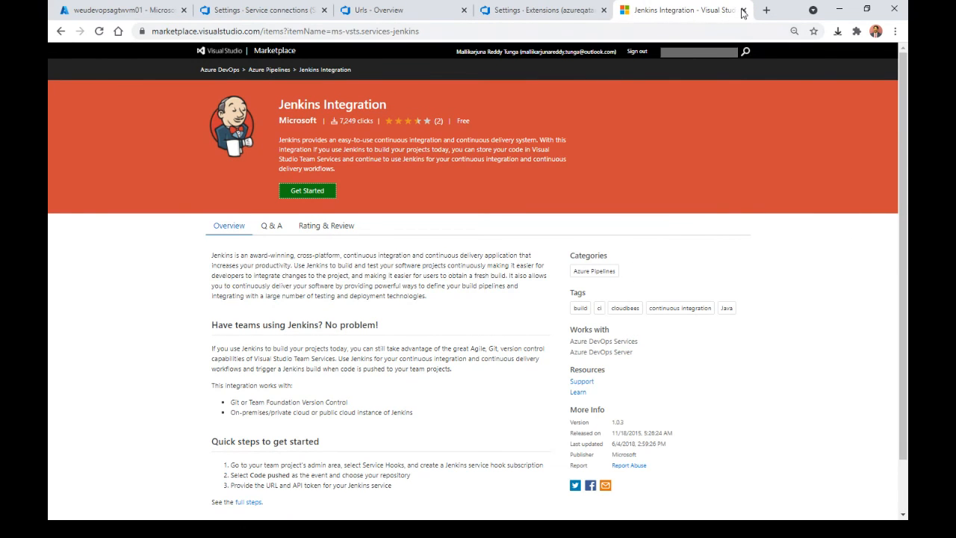
left_click(743, 9)
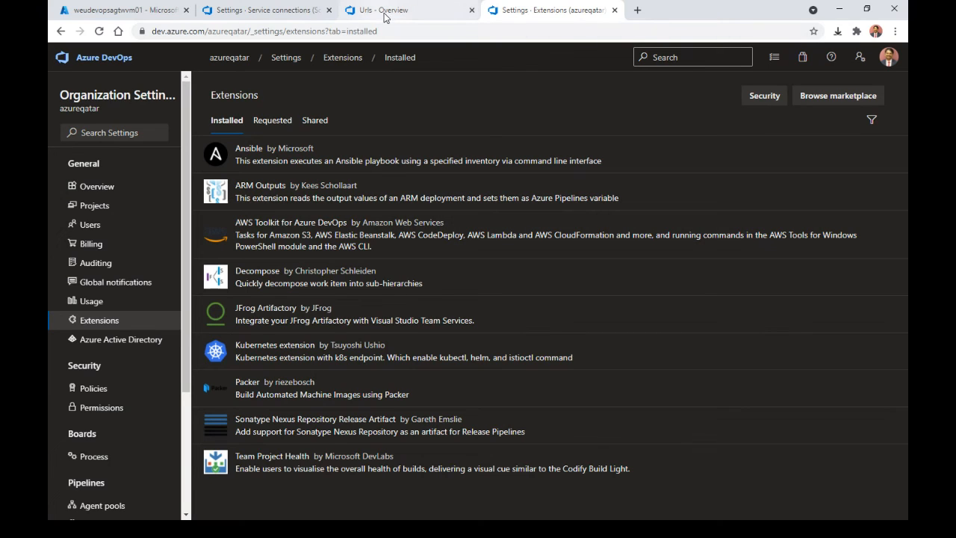
Step: In the azureqatar organization's DevOps project, open the Website-Deploy release pipeline for editing
left_click(263, 10)
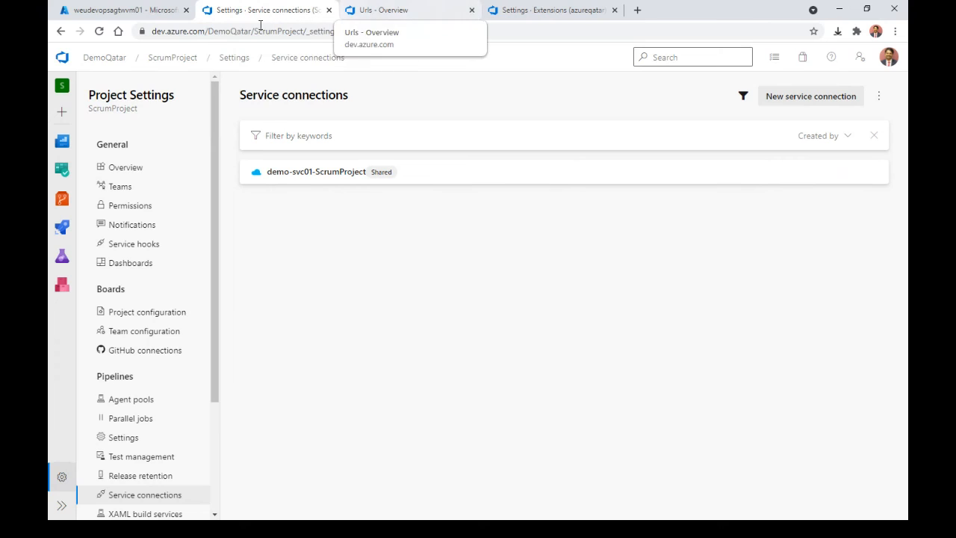
left_click(99, 60)
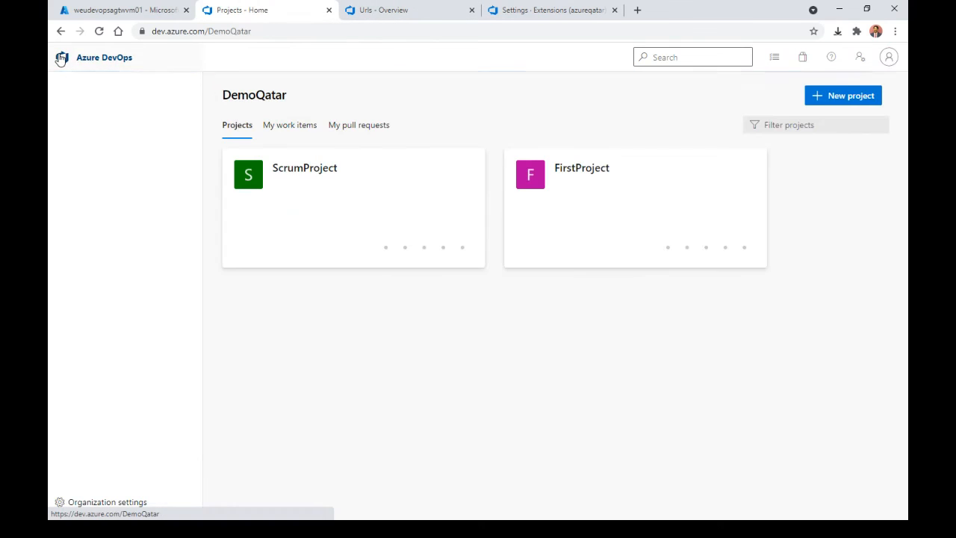
left_click(118, 127)
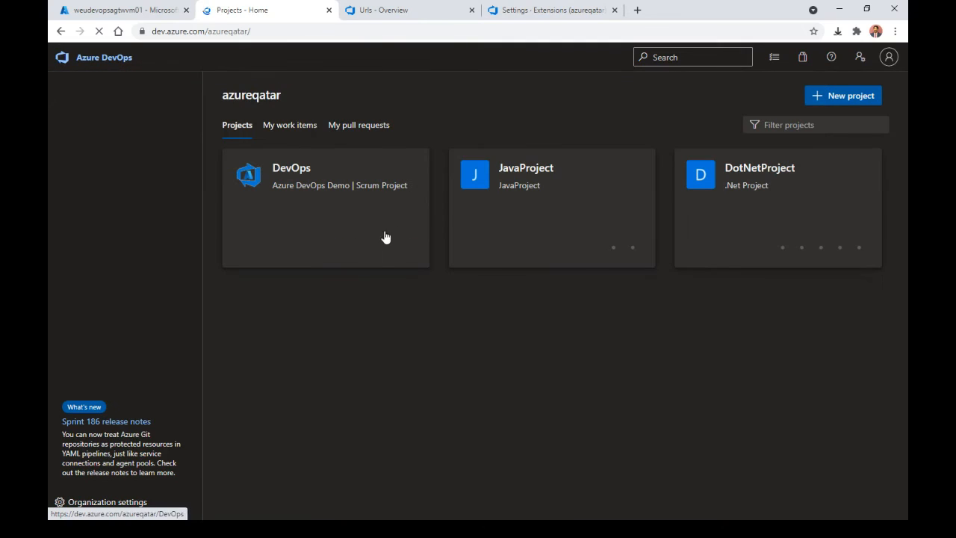
mouse_move(371, 254)
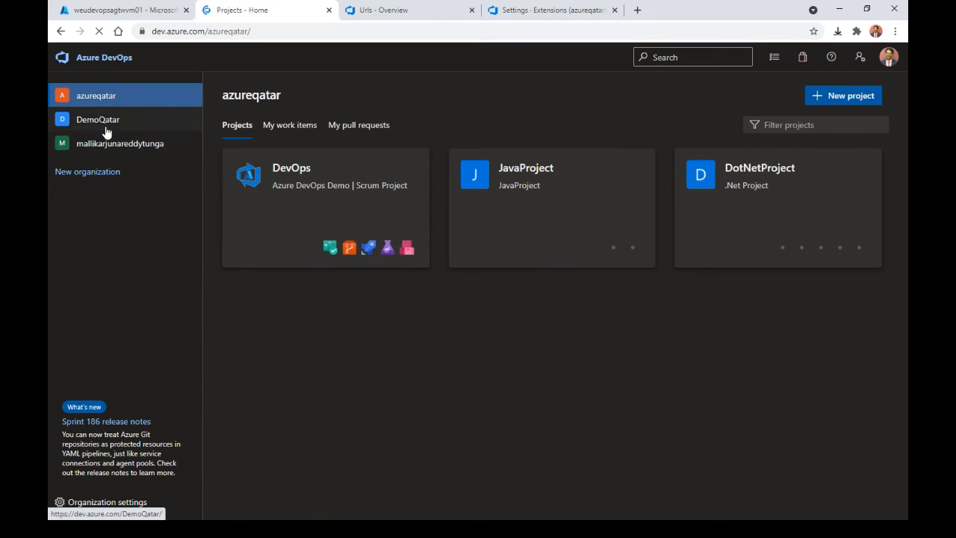
left_click(367, 248)
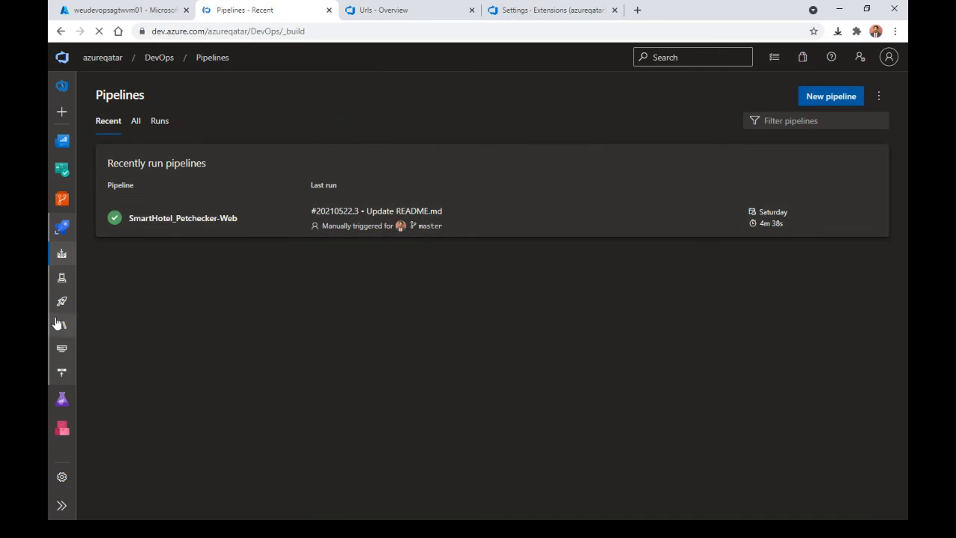
left_click(63, 303)
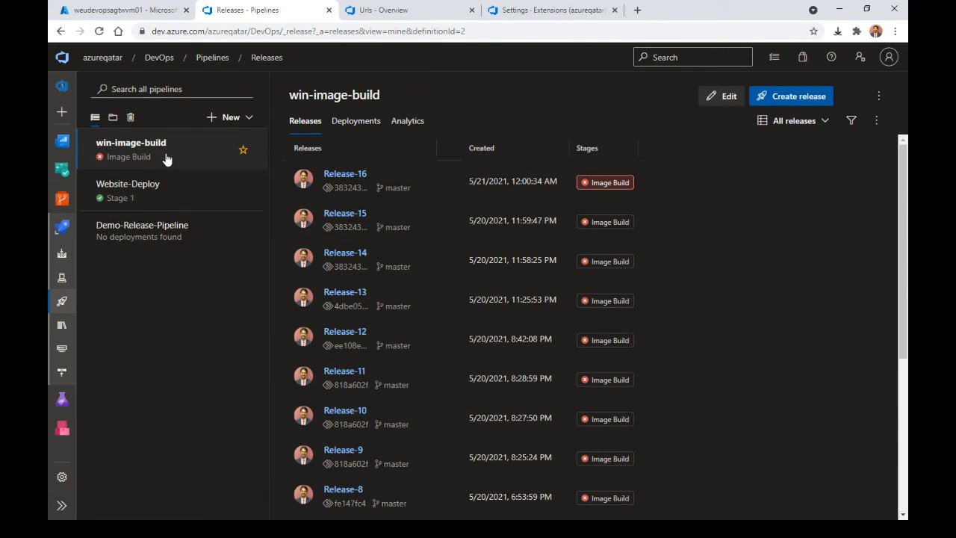
left_click(149, 196)
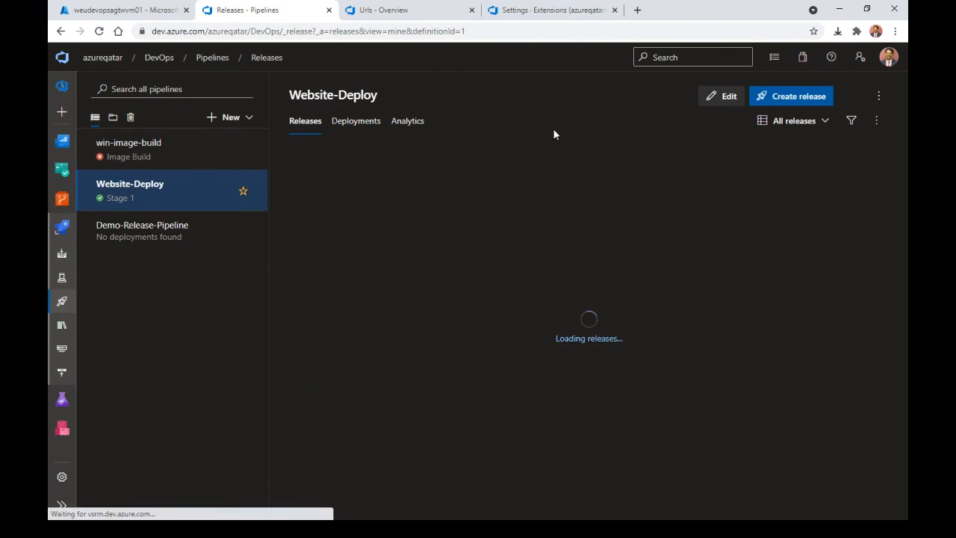
left_click(731, 105)
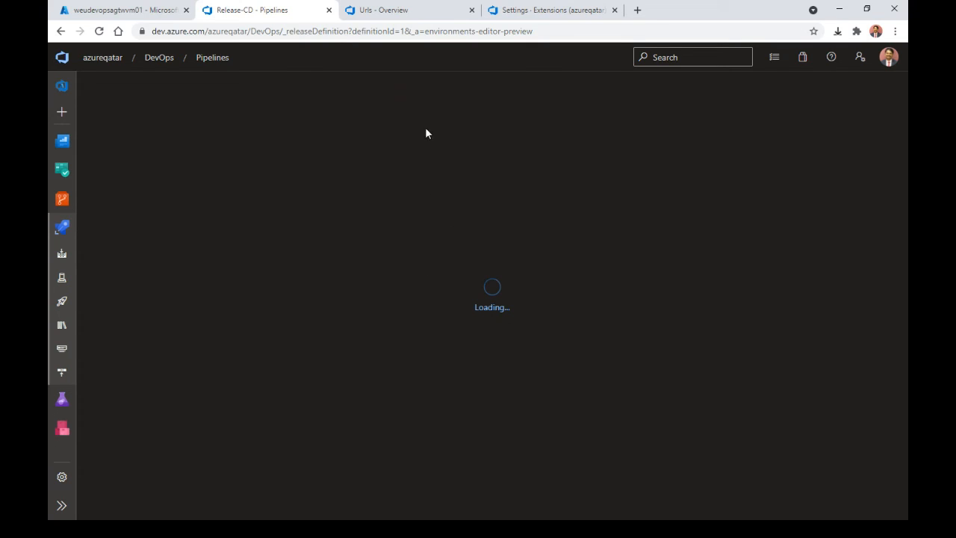
Step: Check the agents in the Default agent pool, then return to the Website-Deploy editor
left_click(549, 12)
left_click(104, 508)
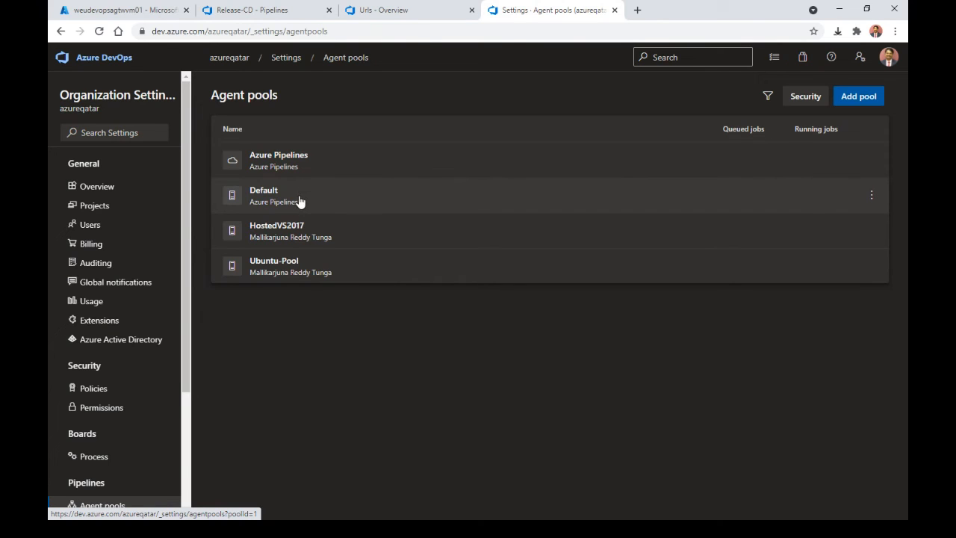
left_click(298, 200)
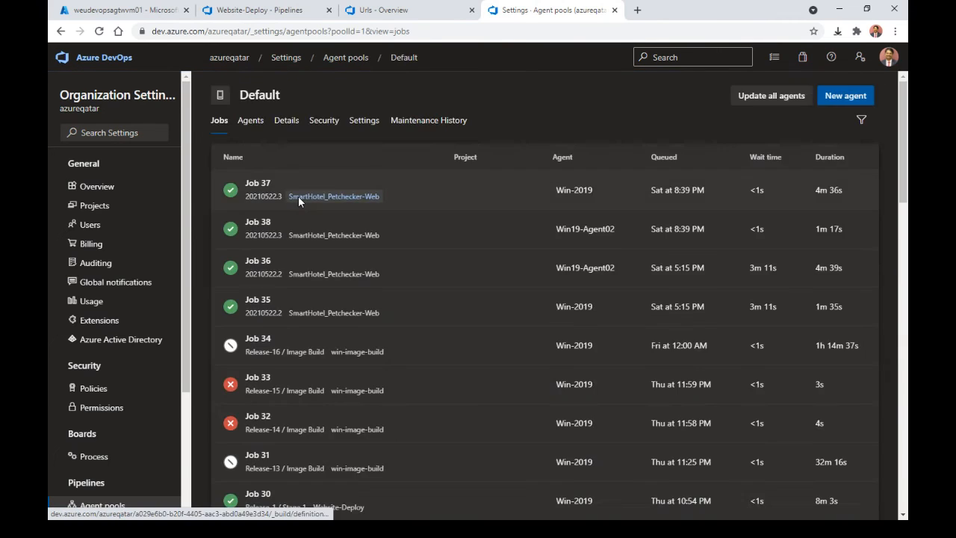
left_click(251, 121)
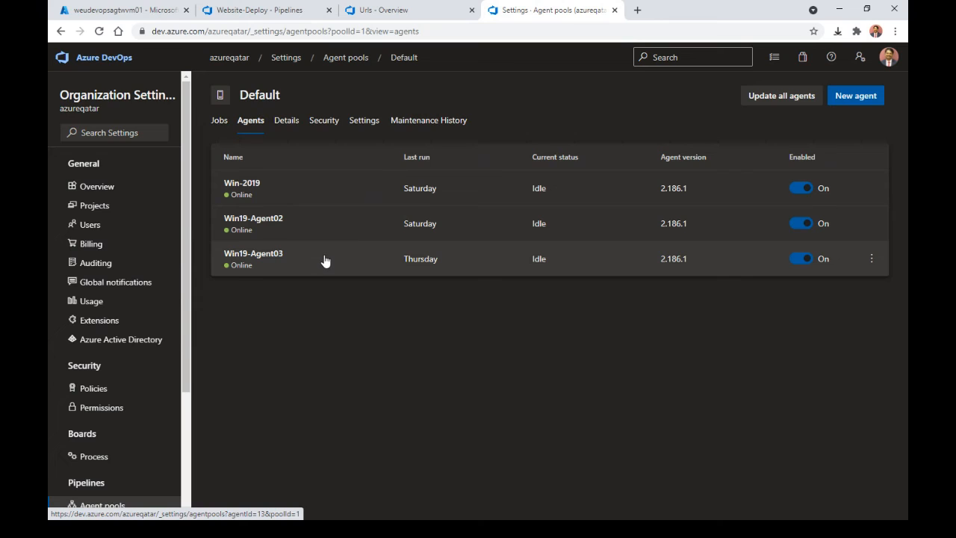
left_click(298, 11)
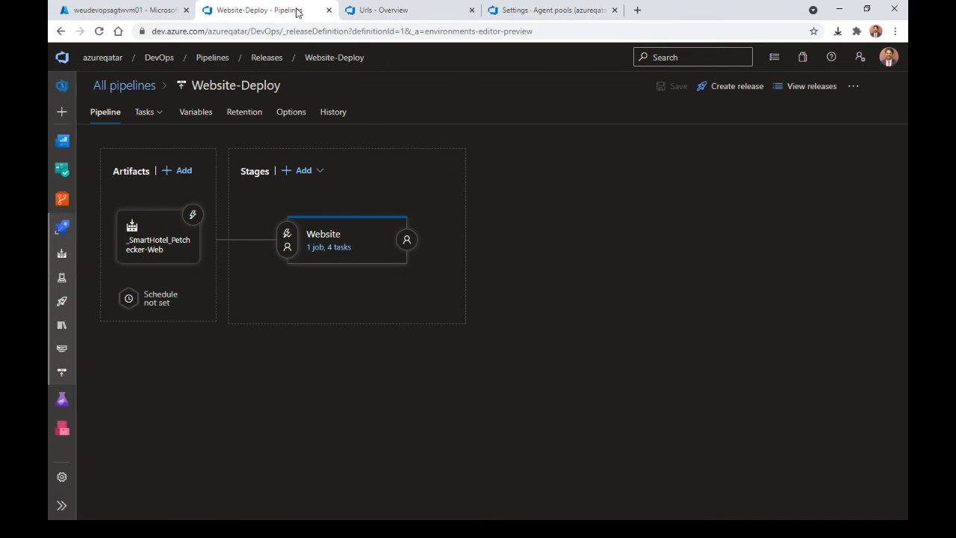
Step: Add a Node.js tool installer task (Use Node 6.x) to the Website stage's Agent job
left_click(326, 246)
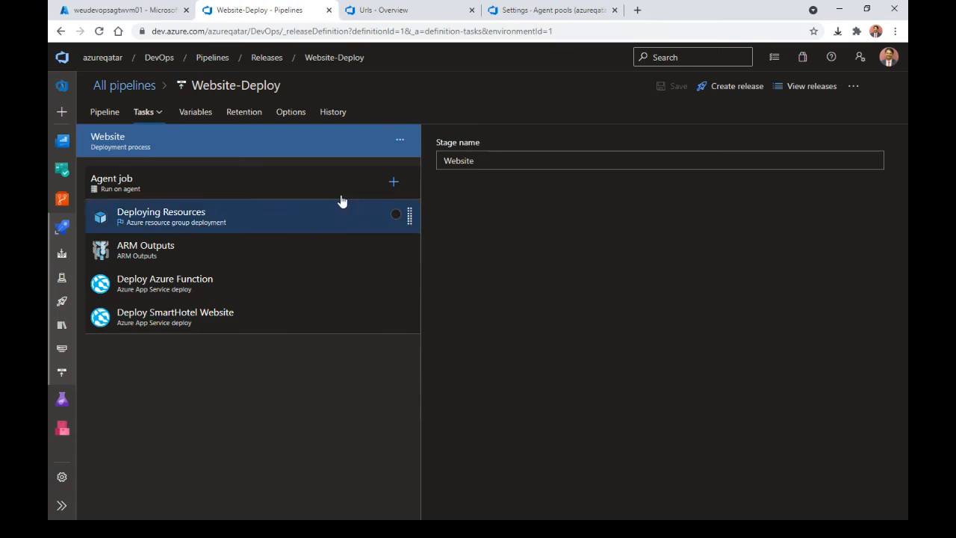
left_click(389, 185)
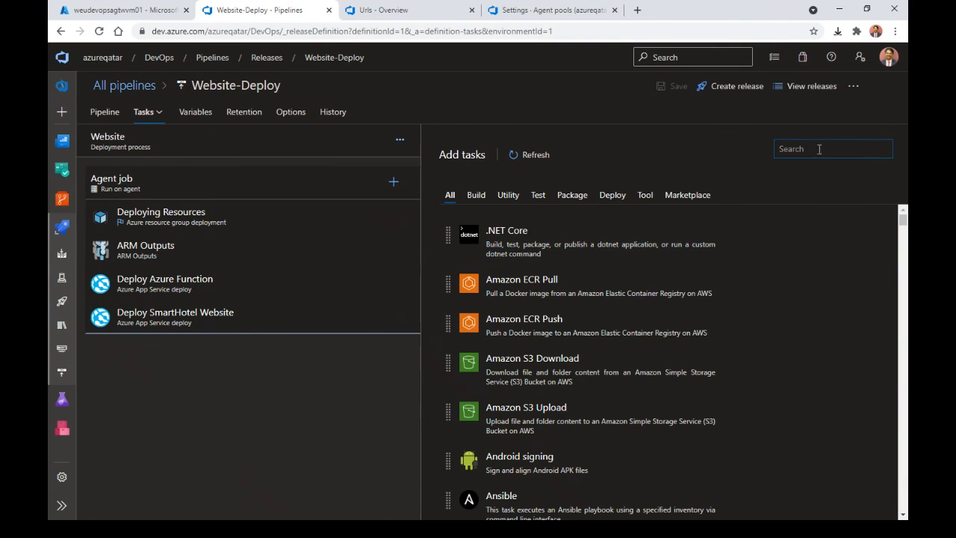
type("Node")
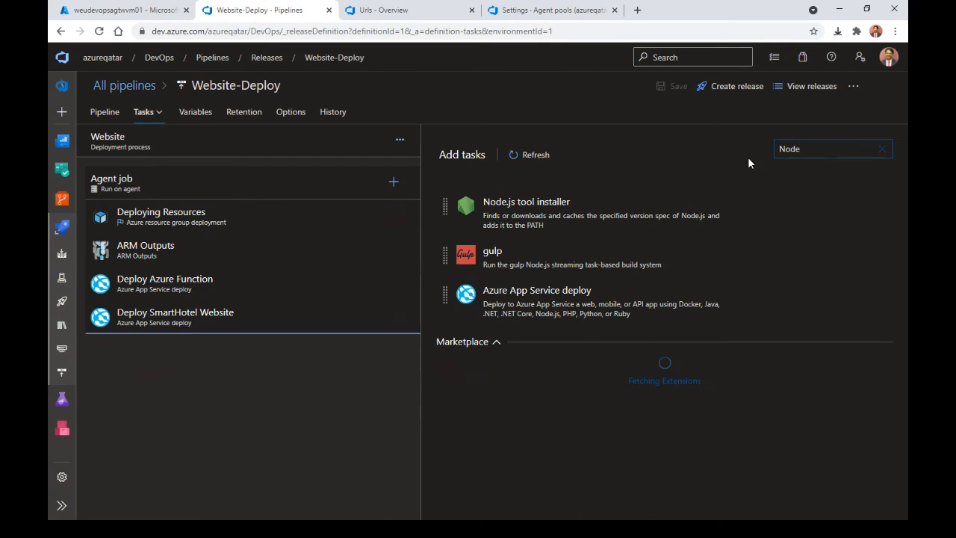
left_click(671, 207)
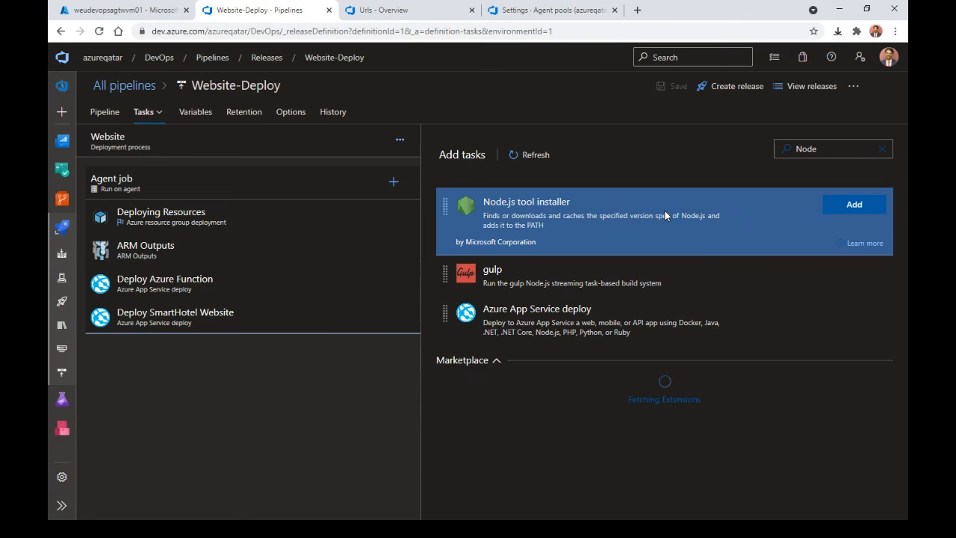
left_click(855, 205)
Step: Move the Use Node 6.x task to the top of the Website agent job and edit its version spec
left_click(407, 342)
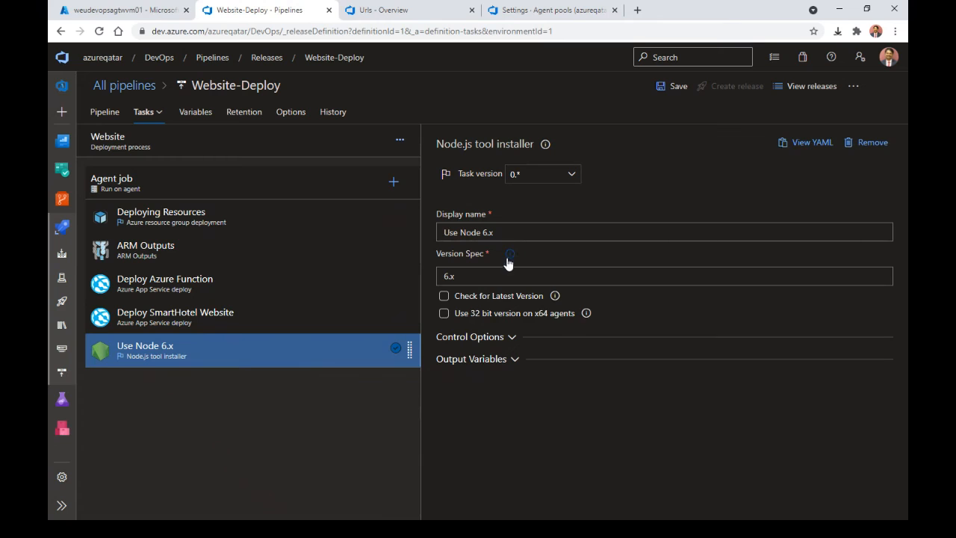
left_click_drag(227, 365, 241, 223)
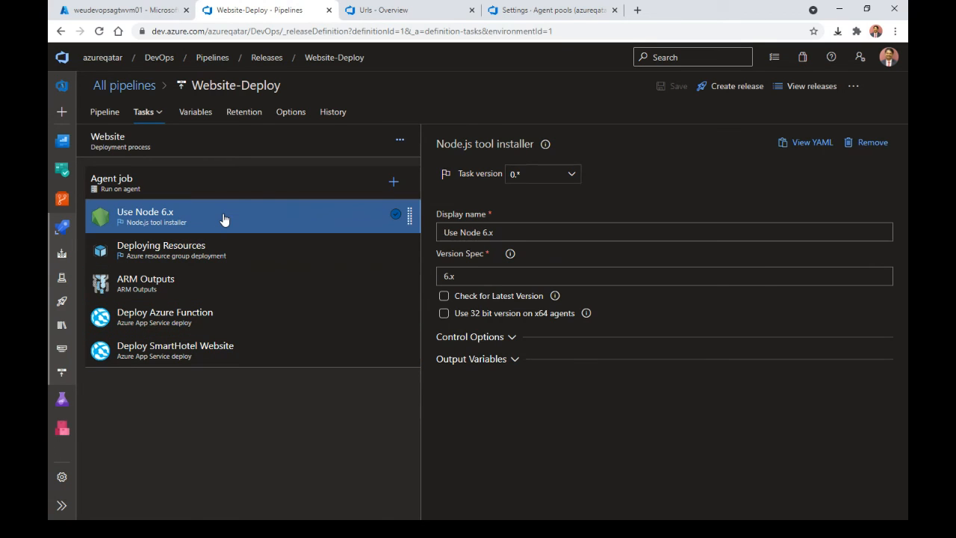
left_click(473, 276)
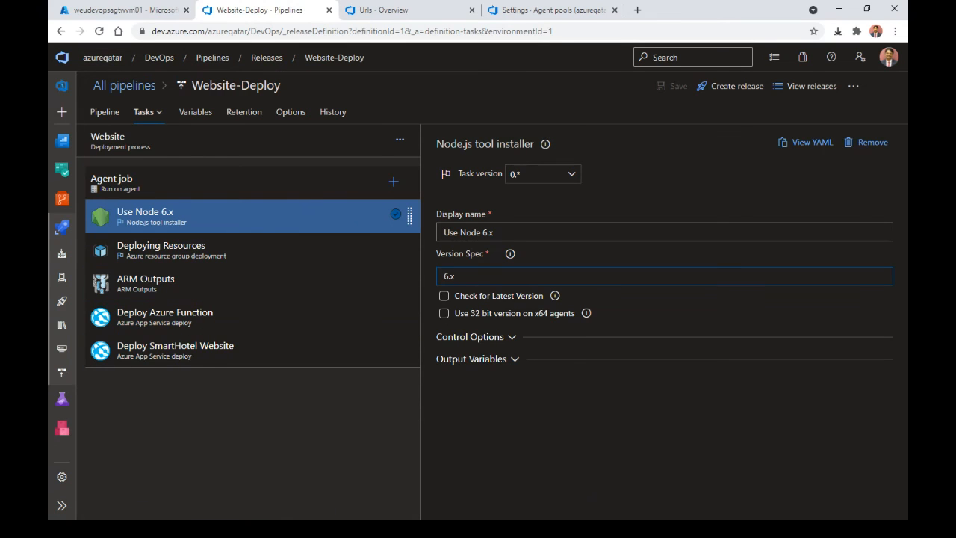
Step: Show the extensions-and-tasks slide, then discard pipeline edits and go to the Task groups page
key("alt+Tab")
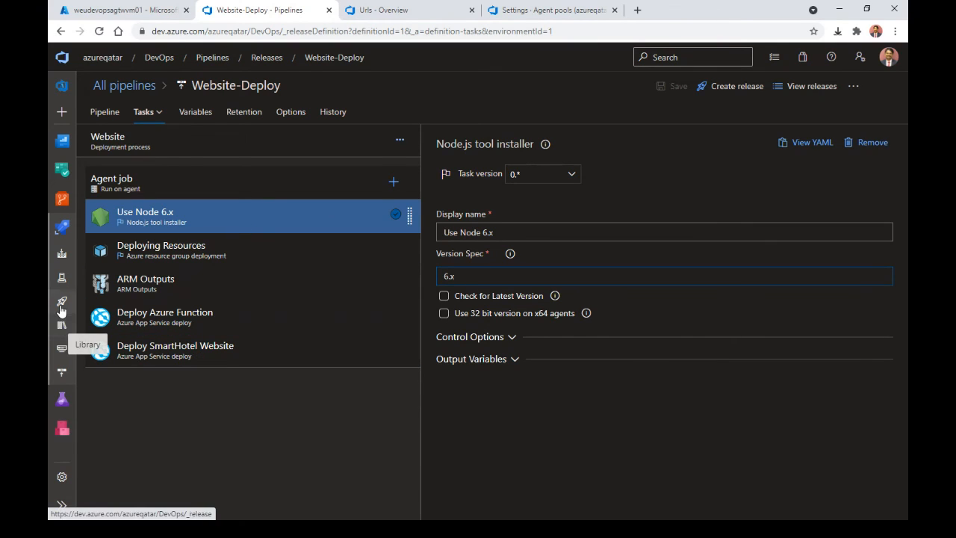
left_click(62, 356)
left_click(527, 319)
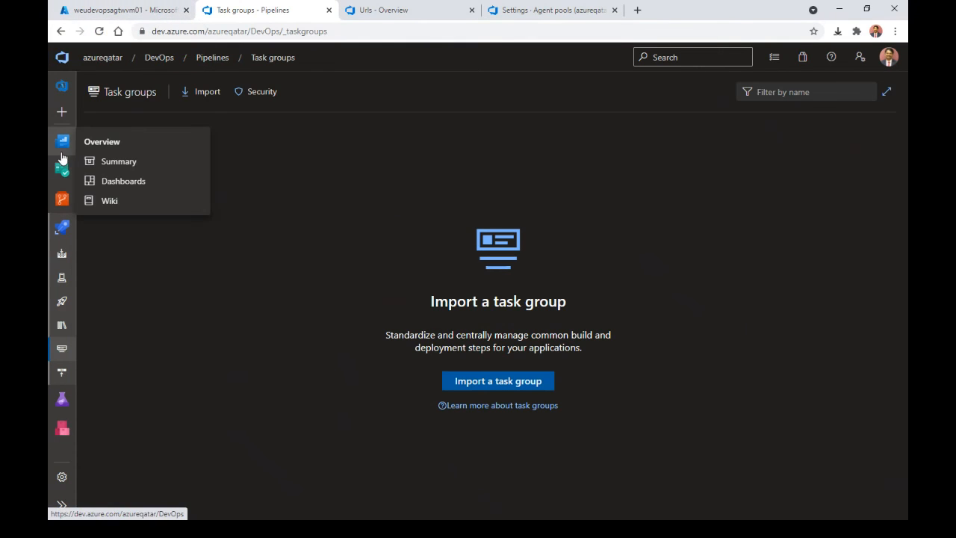
Step: Glance at Artifacts, then open the SmartHotel_Petchecker-Web pipeline's runs from the Pipelines list
mouse_move(64, 152)
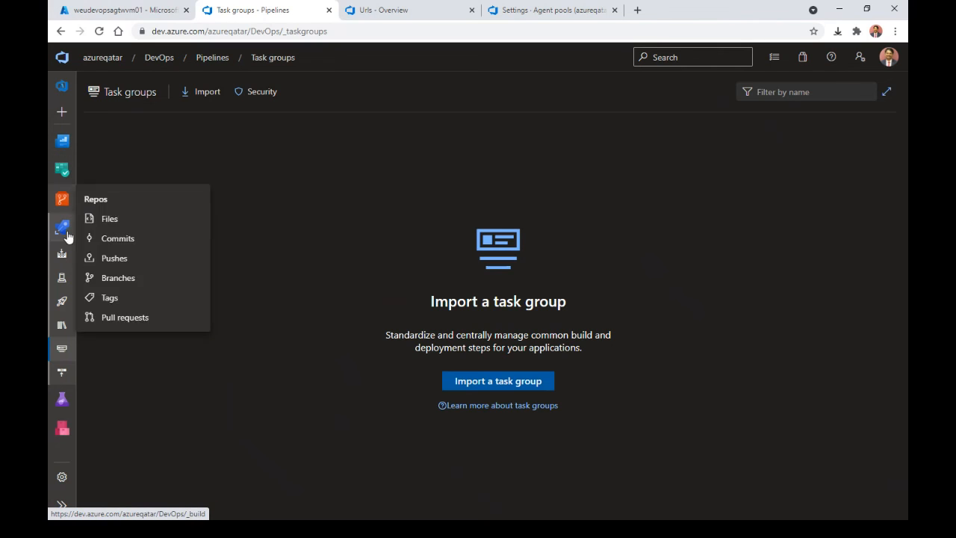
left_click(63, 436)
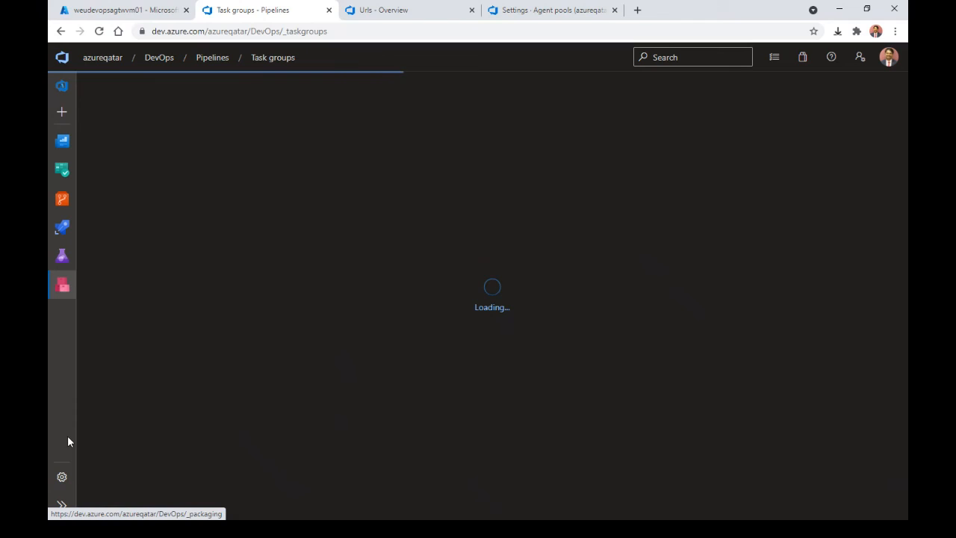
mouse_move(63, 227)
left_click(105, 249)
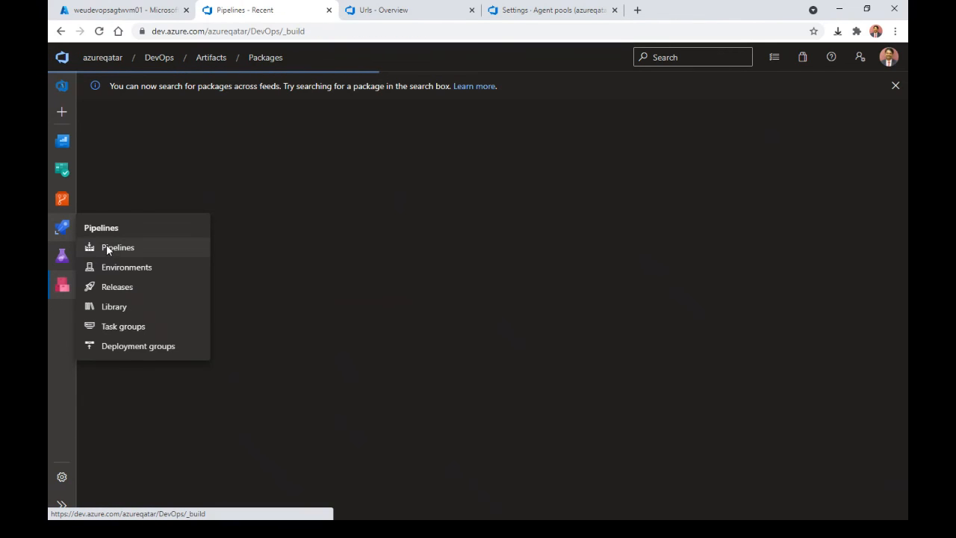
left_click(503, 227)
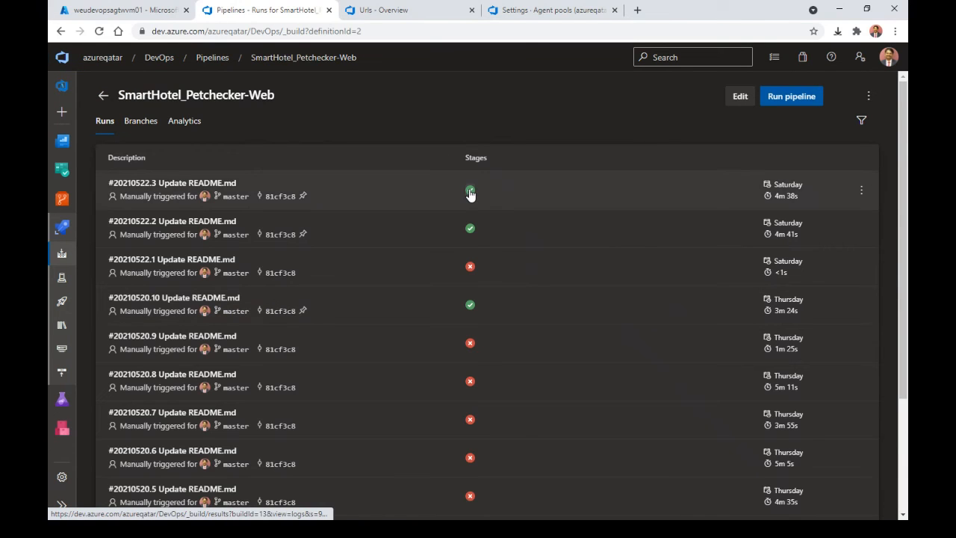
Step: Open run #20210522.3's logs and scroll through the Publish step output
left_click(470, 189)
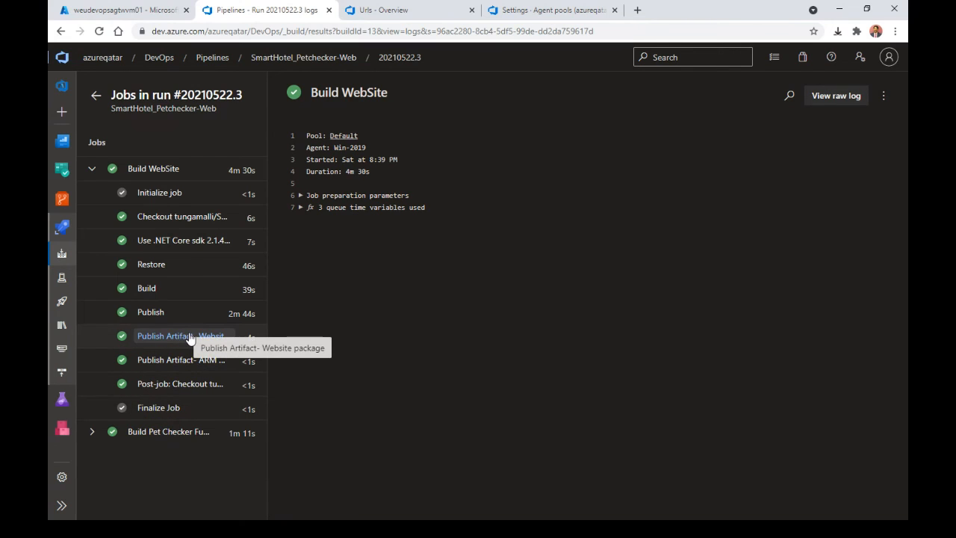
left_click(189, 338)
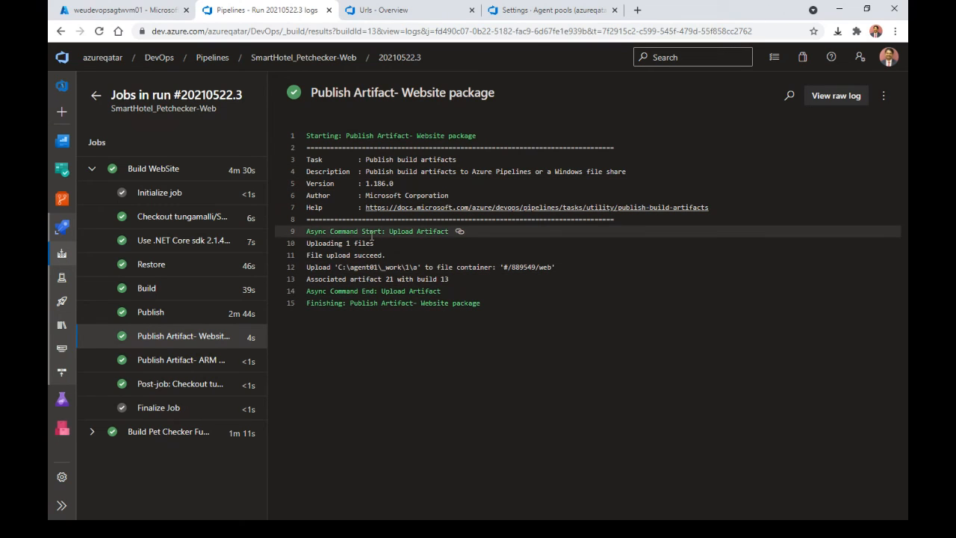
left_click(198, 313)
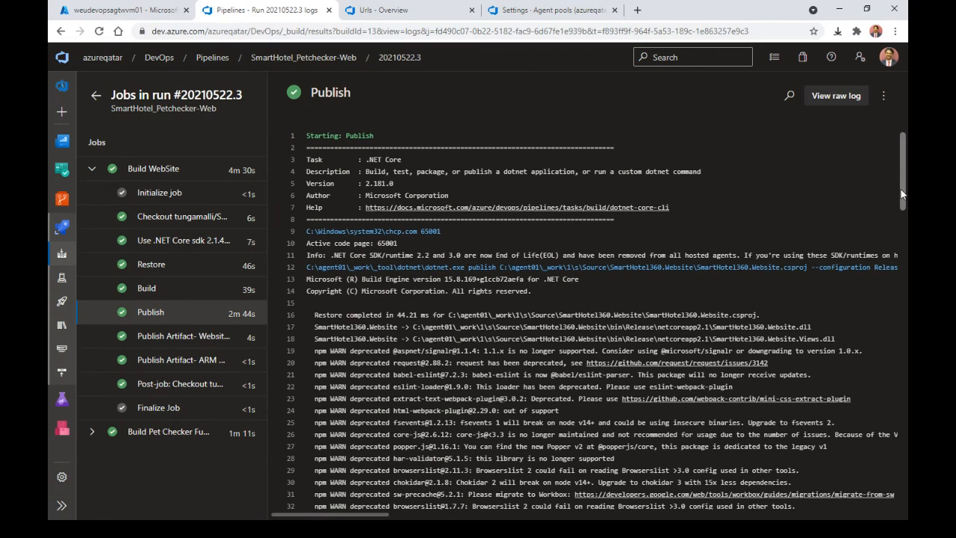
left_click_drag(901, 194, 902, 422)
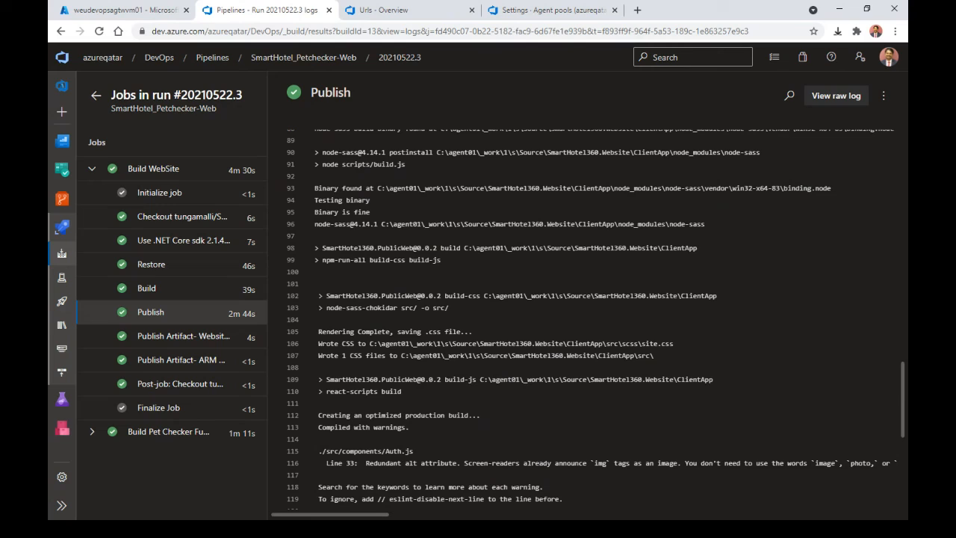
key("alt+Tab")
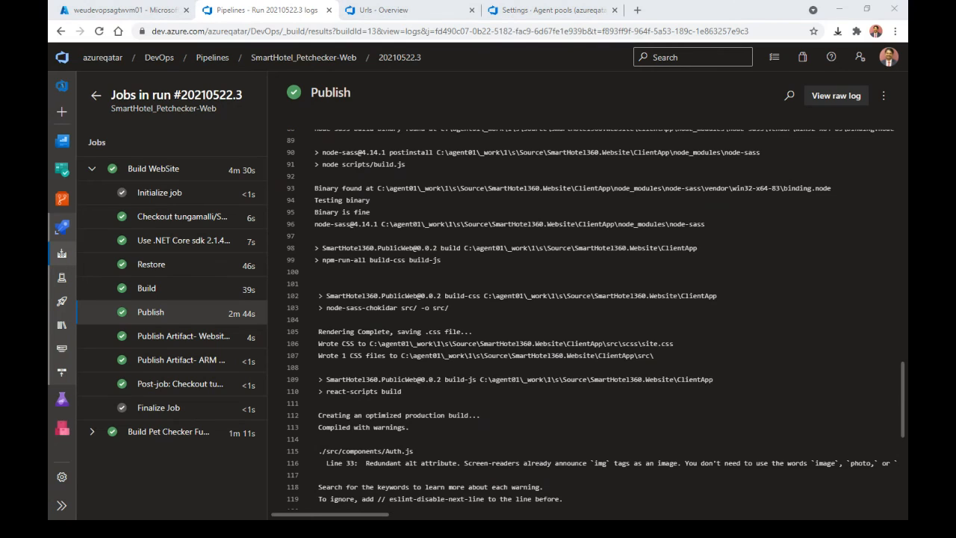
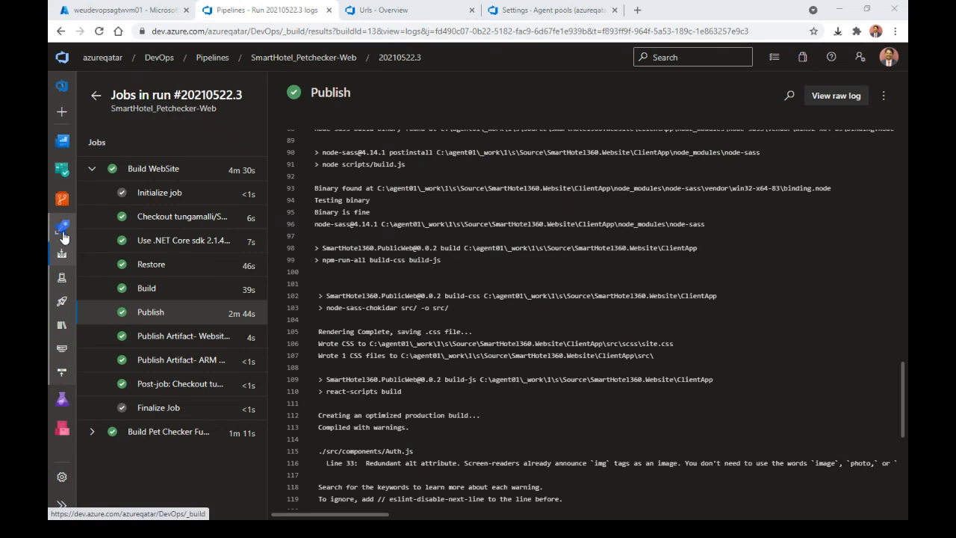
Step: Leave the Publish logs for the Releases page, showing win-image-build's Release-16 through Release-8
left_click(60, 303)
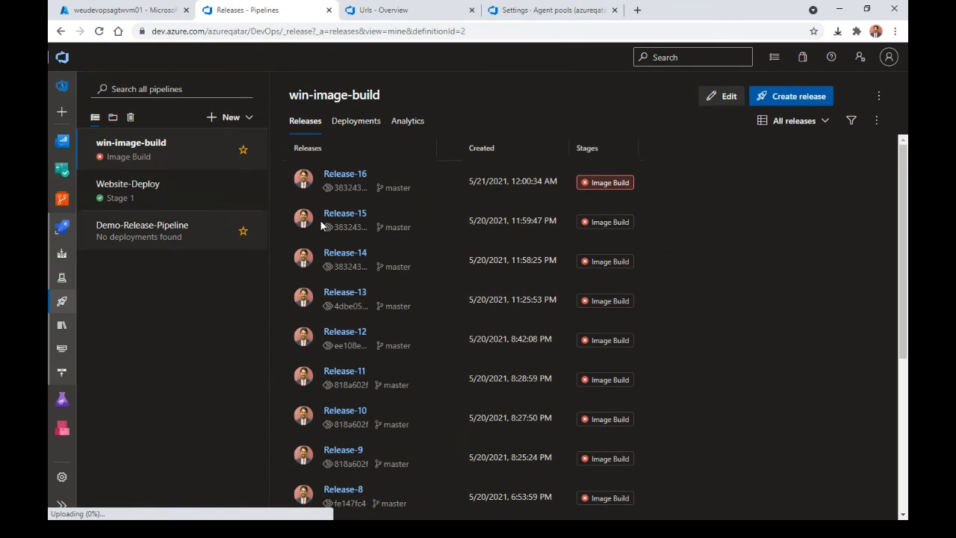
Step: Open Website-Deploy's Release-1 and look at the Stage 1 details panel before closing it
left_click(163, 187)
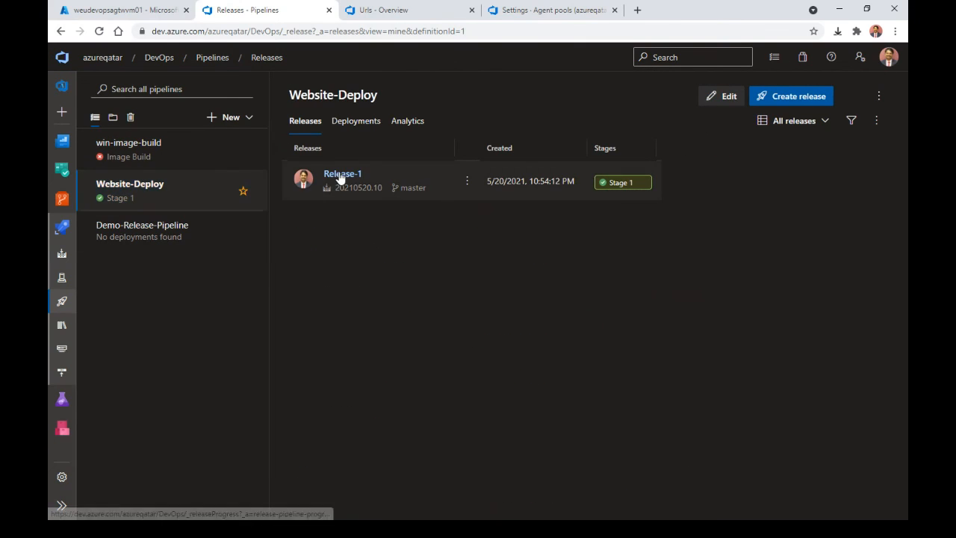
left_click(340, 174)
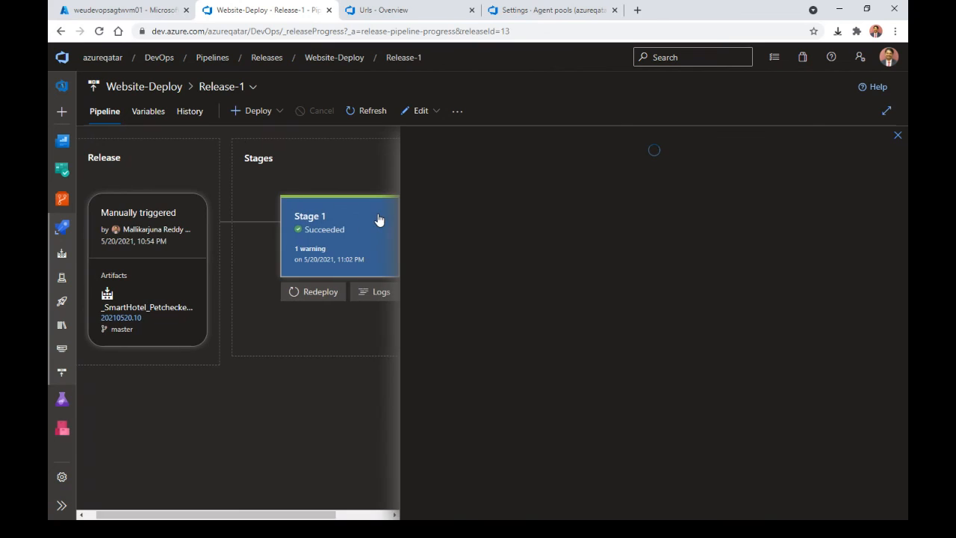
left_click(377, 222)
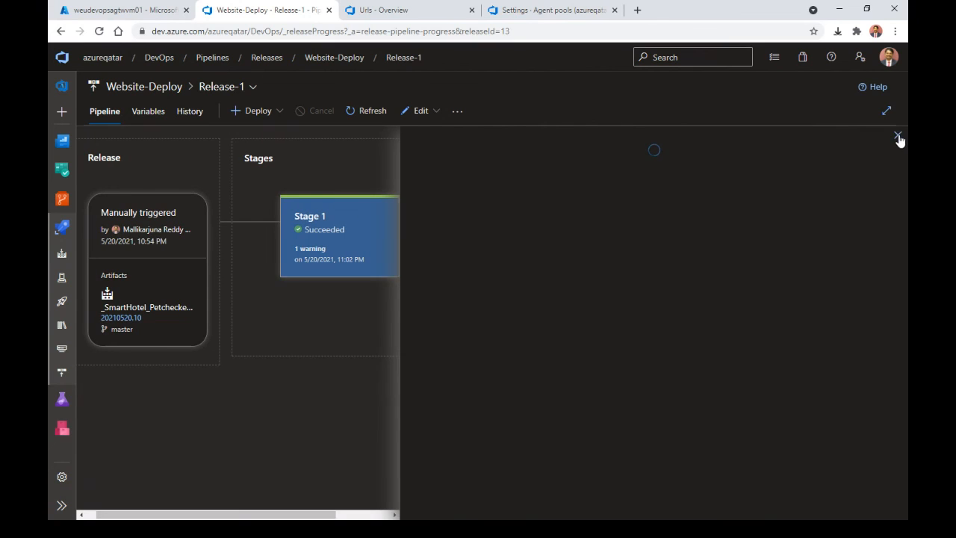
left_click(897, 135)
Step: Go to the Stage 1 deployment logs, then its Tests tab
left_click(384, 293)
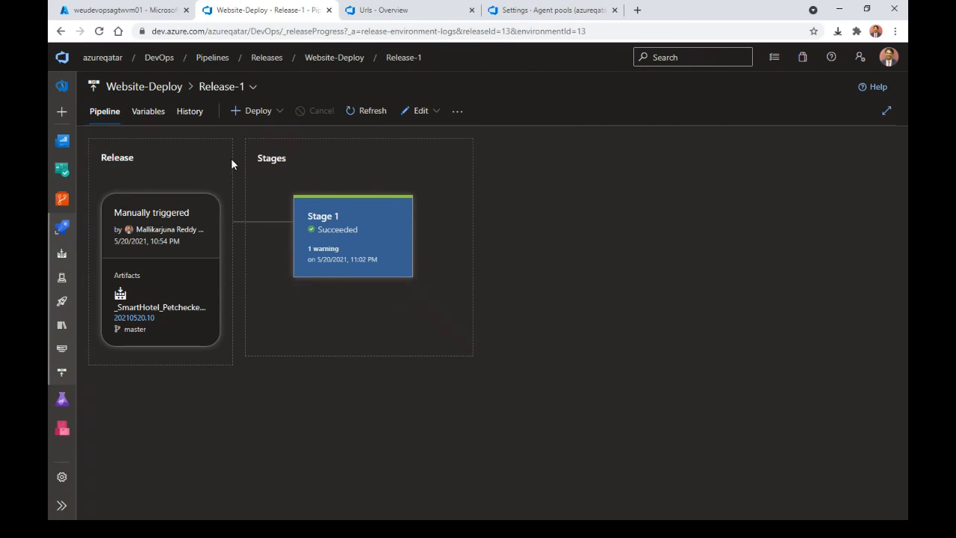
mouse_move(375, 297)
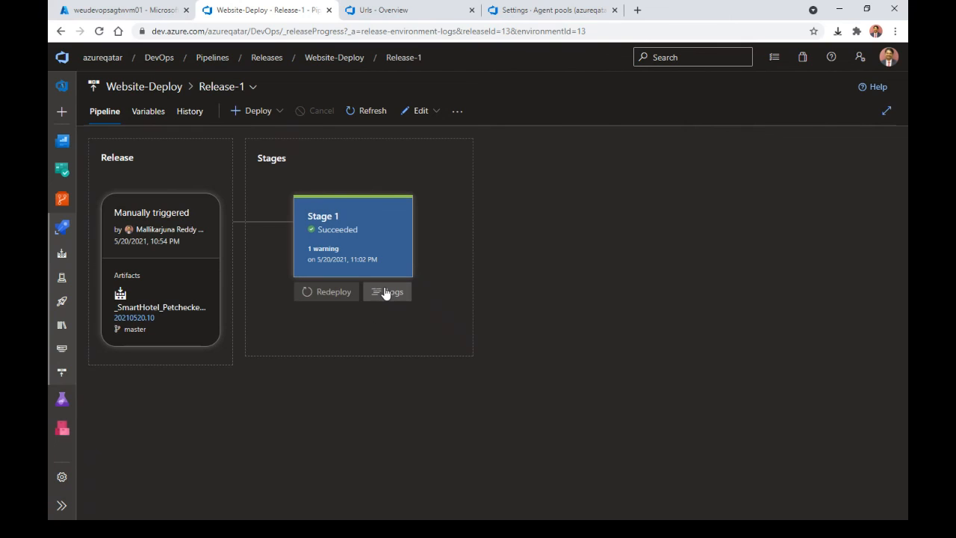
left_click(386, 294)
left_click(259, 113)
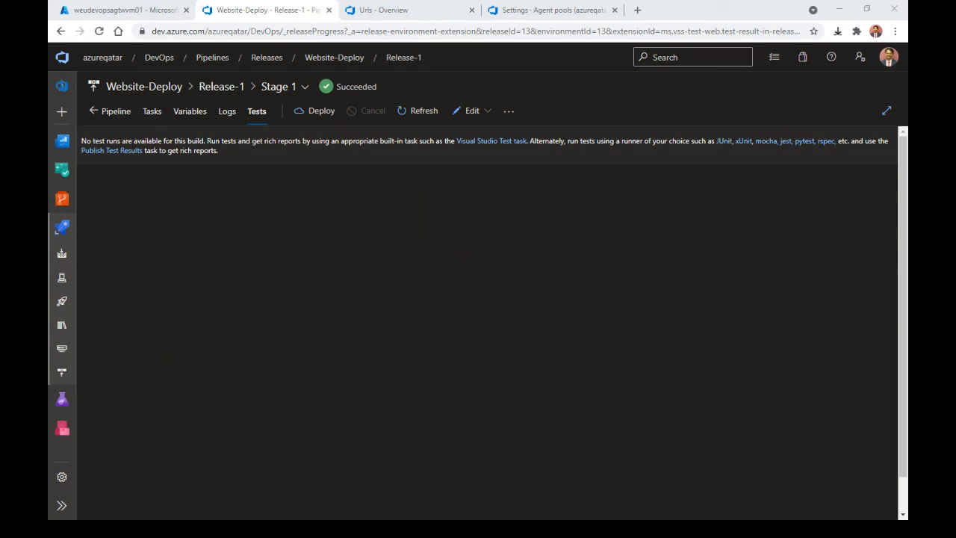
Step: Switch to the 'Urls - Overview' browser tab showing the DevOps.wiki Urls page
left_click(437, 11)
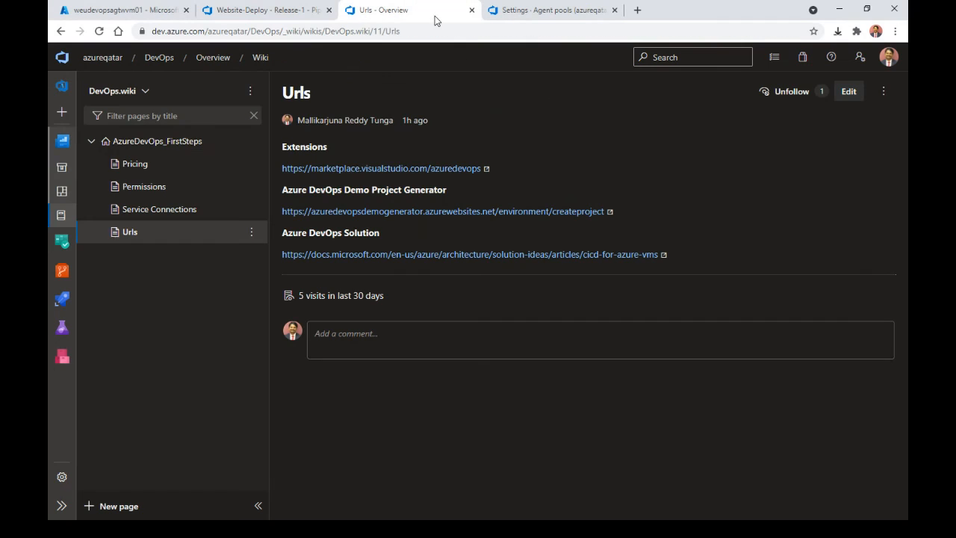